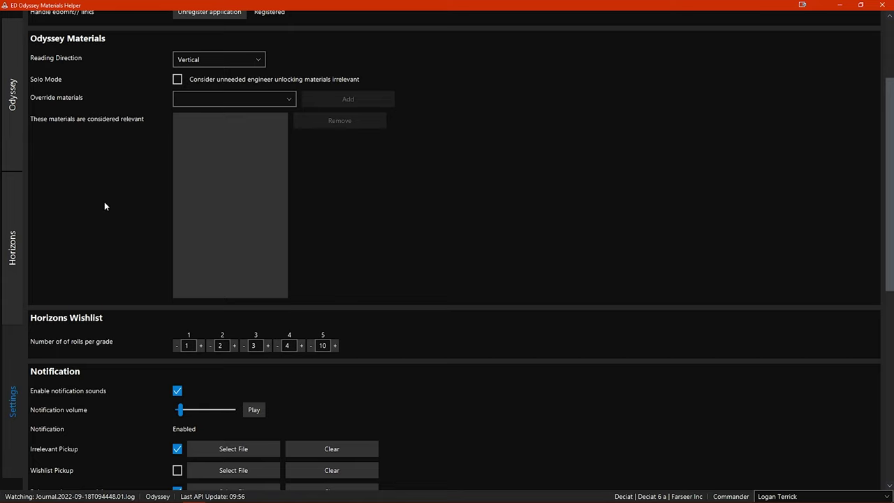
Step: Review the Horizons Wishlist, Notification, Frontier API Integration, Augmented Reality and Tracking settings
{"action": "scroll", "coordinate": [100, 223], "scroll_direction": "down", "scroll_amount": 3}
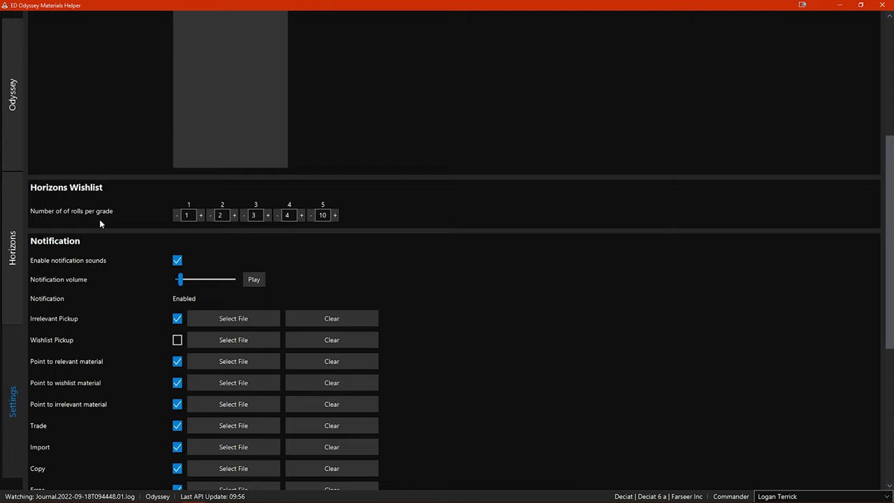
{"action": "scroll", "coordinate": [100, 223], "scroll_direction": "down", "scroll_amount": 3}
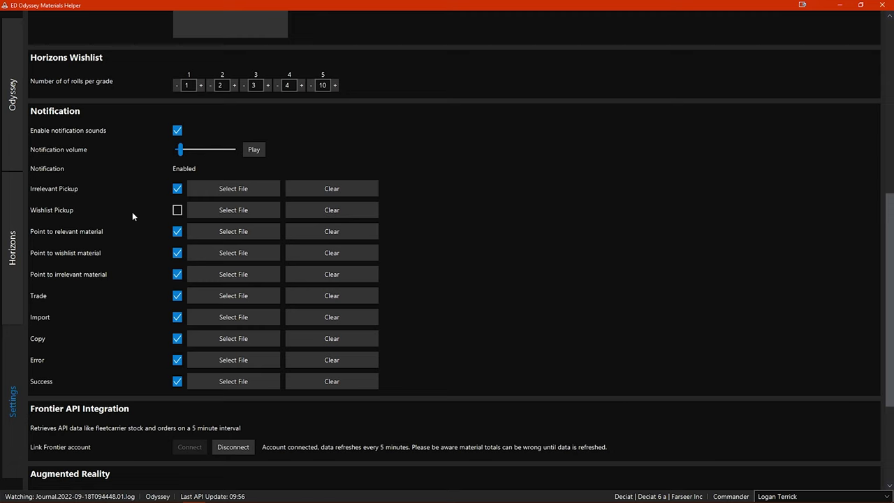
{"action": "scroll", "coordinate": [132, 212], "scroll_direction": "down", "scroll_amount": 5}
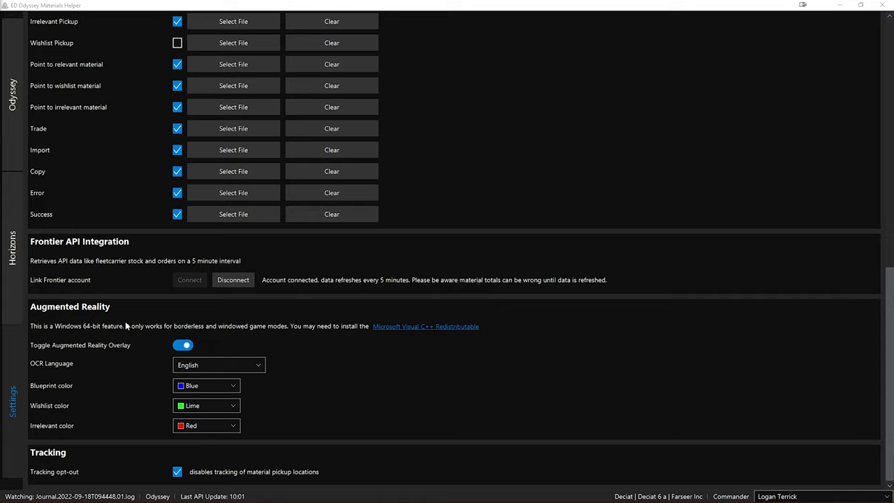
Step: Go to the Horizons section and look into the Engineer Unlocks, Hardpoints and Utility Mounts blueprint categories, leaving them collapsed
{"action": "left_click", "coordinate": [15, 255]}
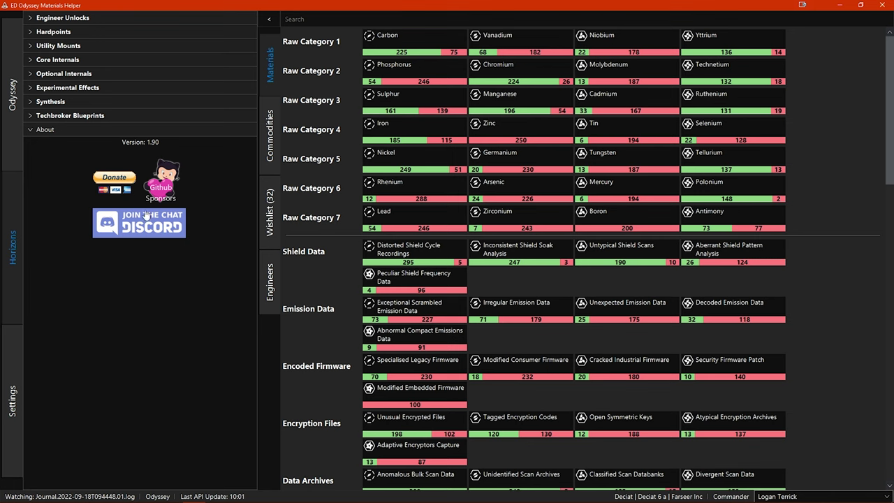
{"action": "left_click", "coordinate": [83, 18]}
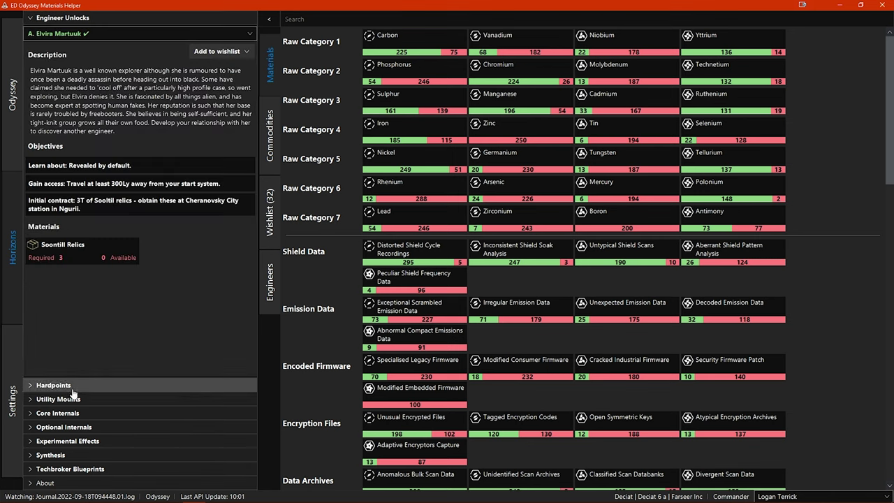
{"action": "left_click", "coordinate": [69, 383]}
{"action": "left_click", "coordinate": [71, 32]}
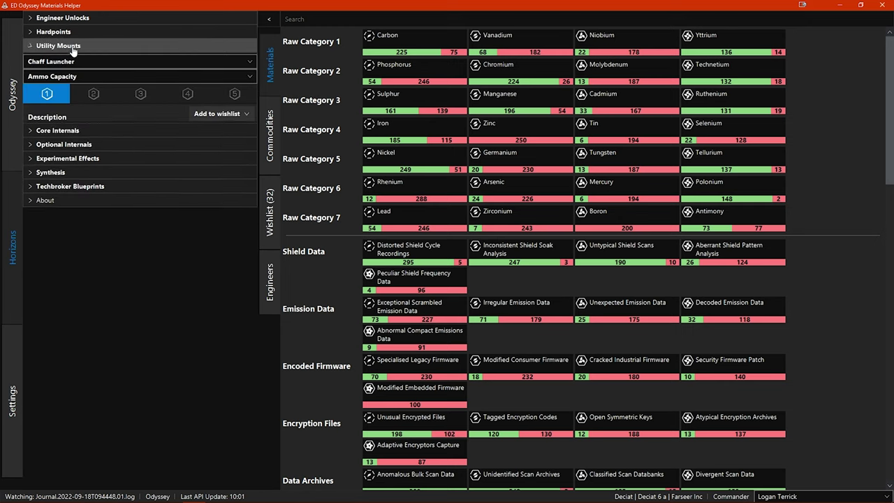
{"action": "left_click", "coordinate": [72, 46]}
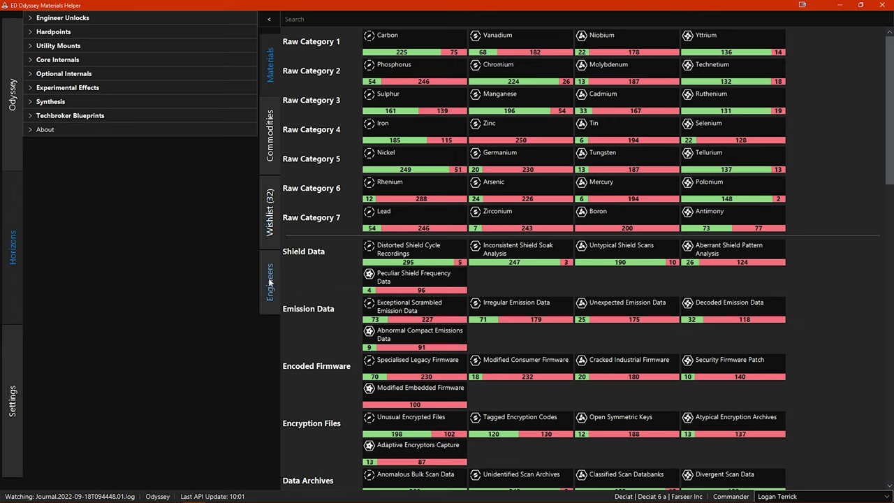
Step: Hide the blueprint category list to widen the materials overview, and restore the list
{"action": "left_click", "coordinate": [271, 20]}
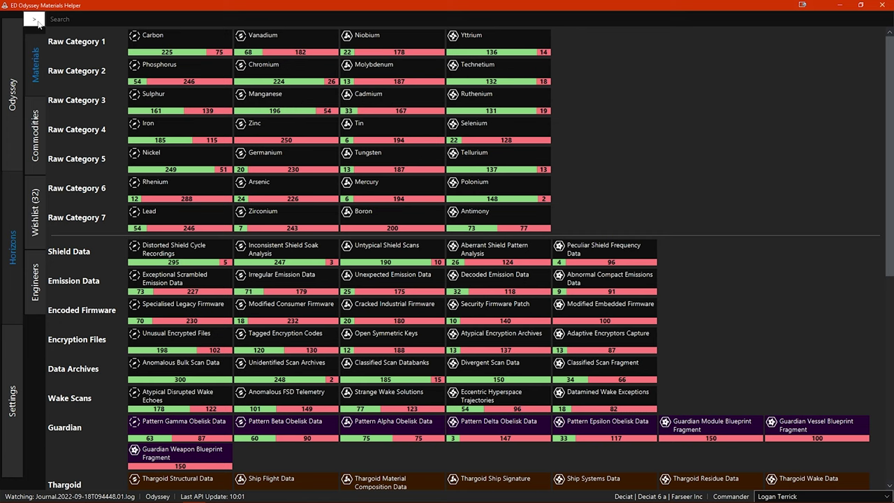
{"action": "left_click", "coordinate": [35, 19]}
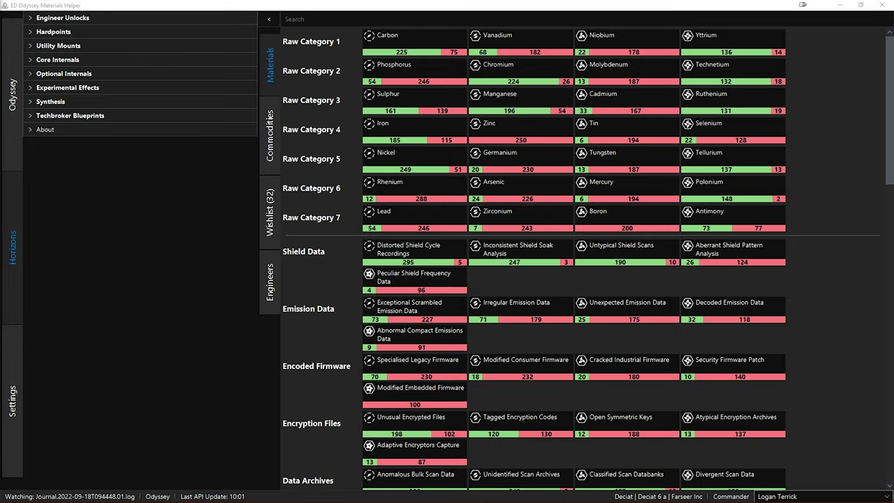
{"action": "left_click", "coordinate": [207, 213]}
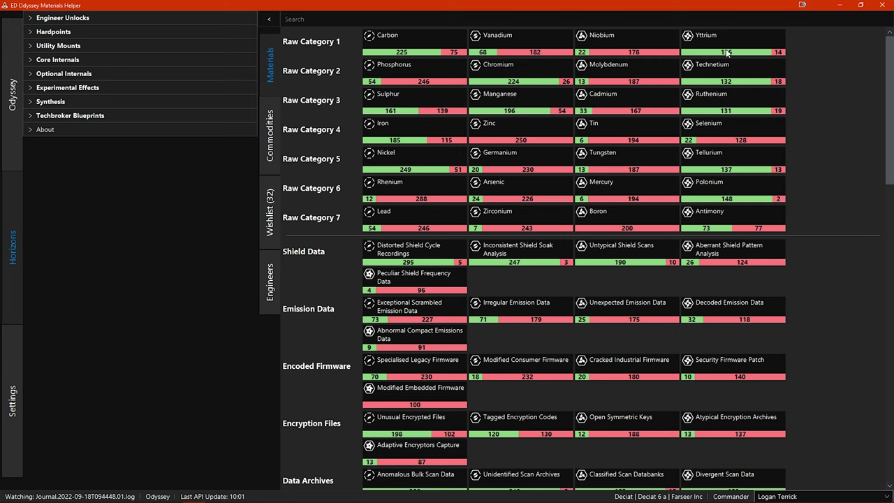
Step: Search the Horizons materials for "carb"
{"action": "mouse_move", "coordinate": [727, 53]}
{"action": "left_click", "coordinate": [408, 20]}
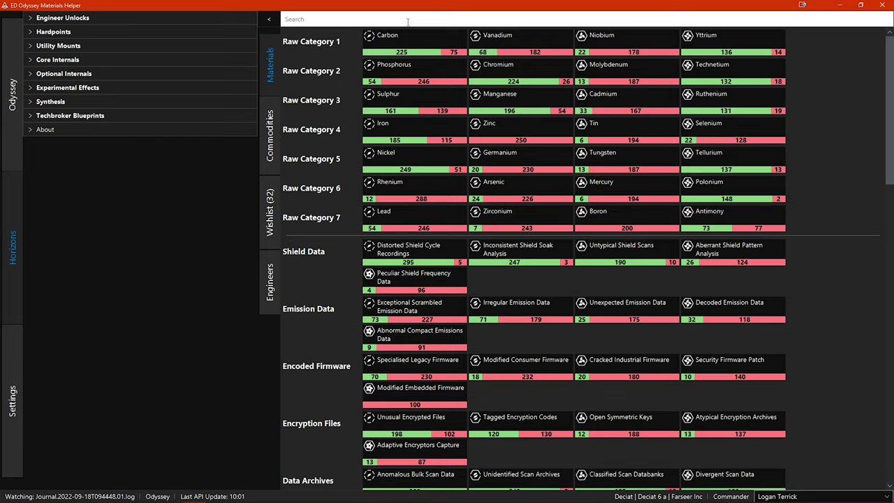
{"action": "type", "text": "carb"}
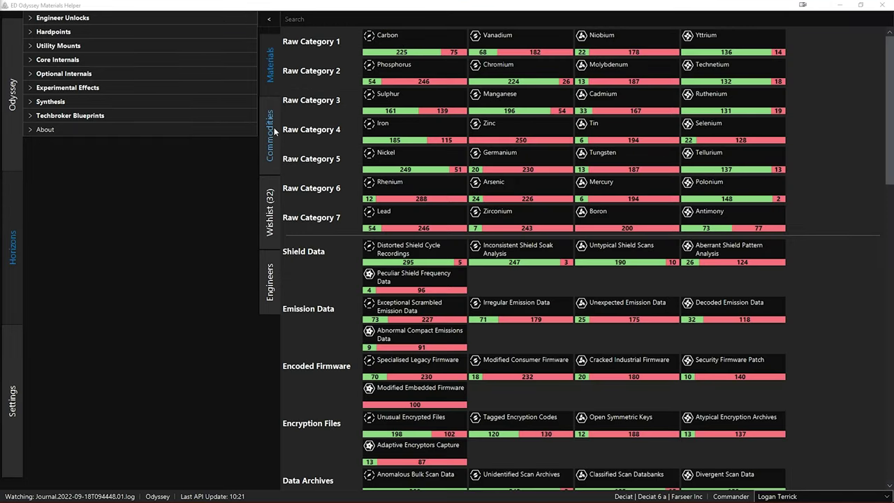
Step: Browse the Horizons commodities and view the details of Nerve Agents, Delta Phoenicis Palms and Hydrogen Peroxide
{"action": "left_click", "coordinate": [274, 128]}
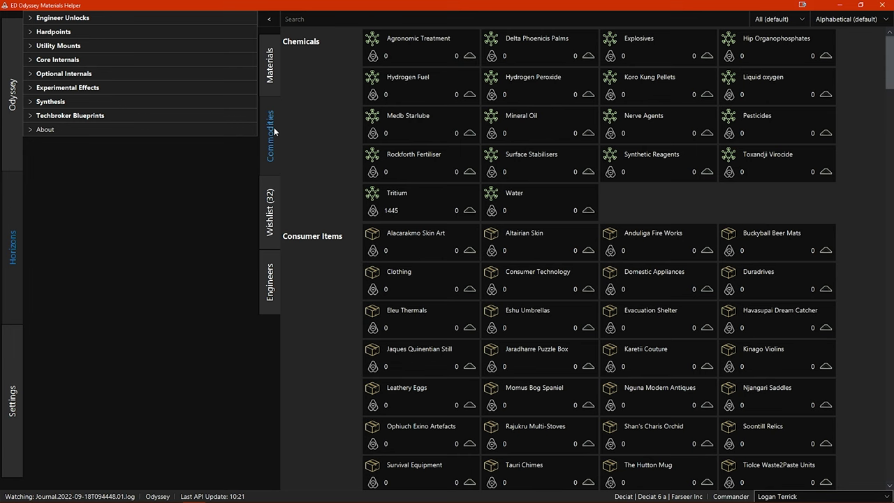
{"action": "scroll", "coordinate": [319, 136], "scroll_direction": "down", "scroll_amount": 20}
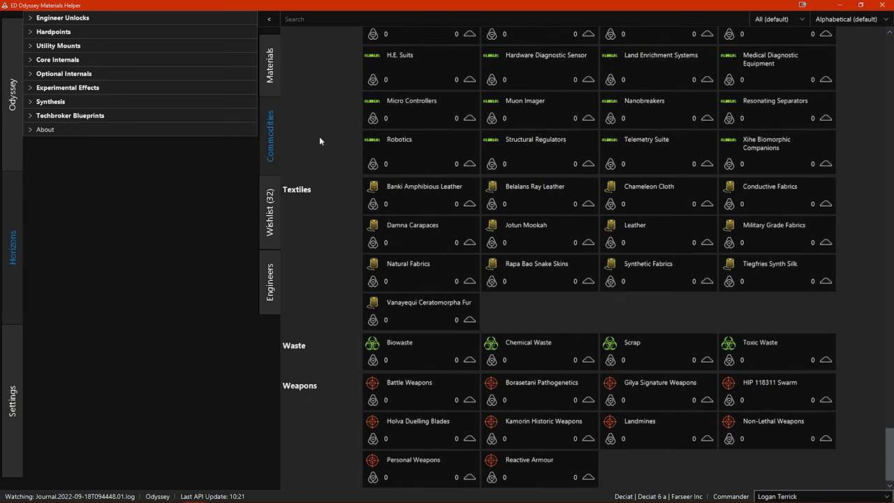
{"action": "scroll", "coordinate": [320, 136], "scroll_direction": "up", "scroll_amount": 20}
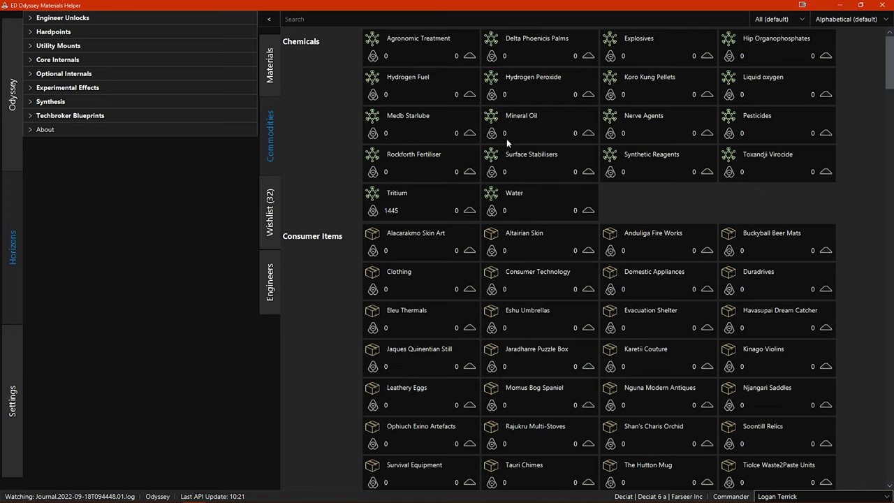
{"action": "mouse_move", "coordinate": [612, 135]}
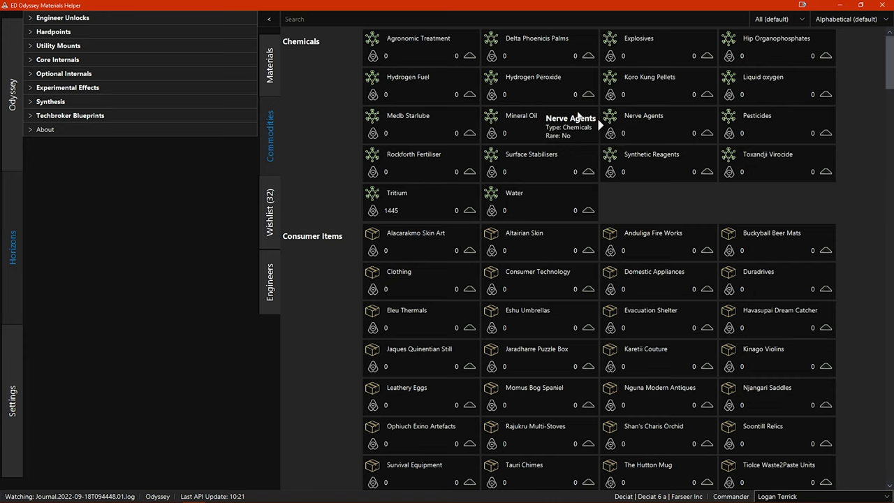
{"action": "mouse_move", "coordinate": [563, 50]}
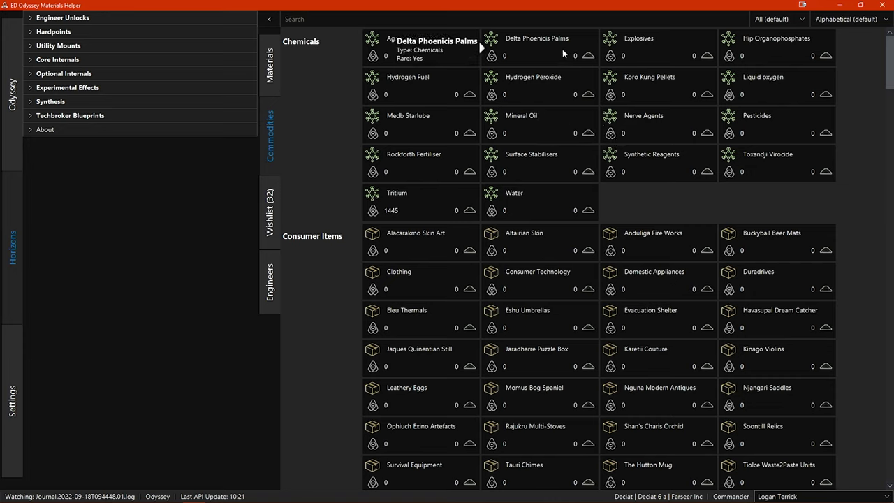
{"action": "mouse_move", "coordinate": [544, 98]}
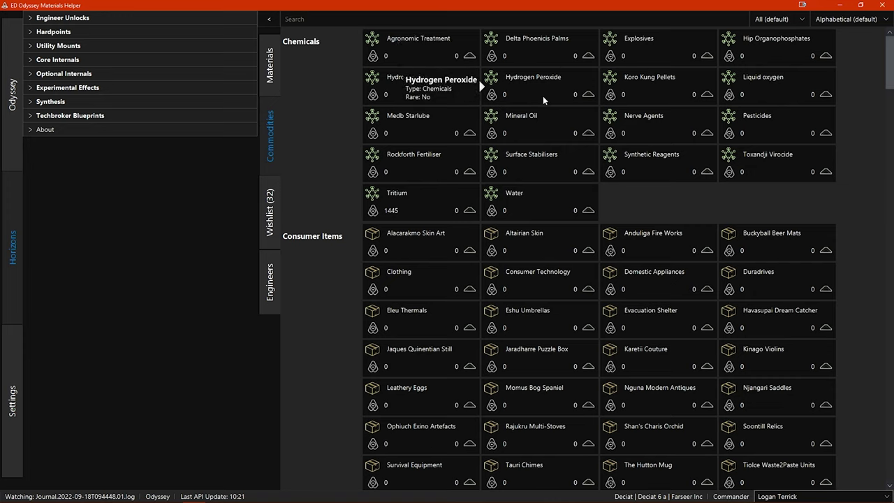
{"action": "mouse_move", "coordinate": [542, 123]}
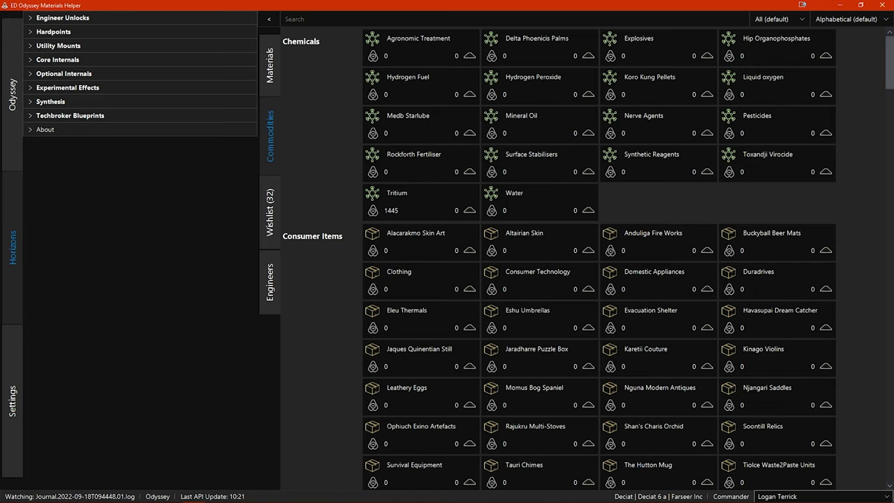
Step: Search the commodities for "bucky" and clear the search
{"action": "left_click", "coordinate": [453, 18]}
{"action": "type", "text": "bucky"}
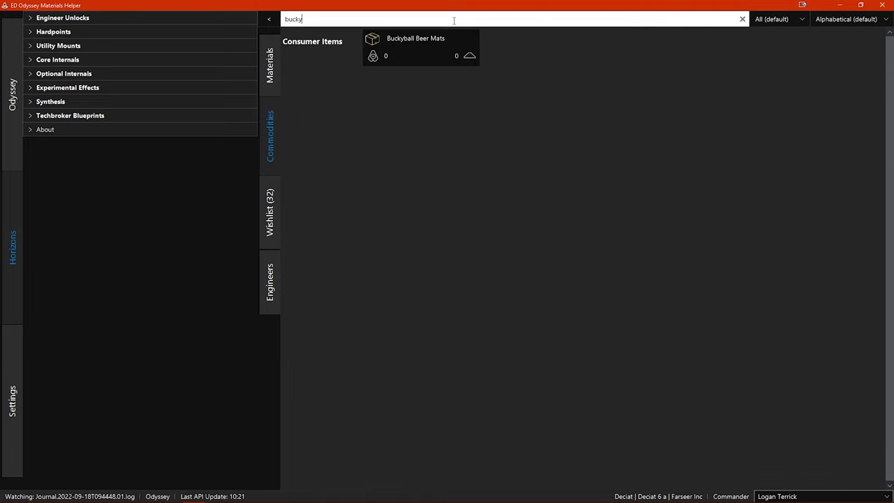
{"action": "left_click", "coordinate": [742, 20]}
Step: Sort the commodities by ship quantity, fleetcarrier quantity and total quantity, returning to the alphabetical default
{"action": "left_click", "coordinate": [854, 21]}
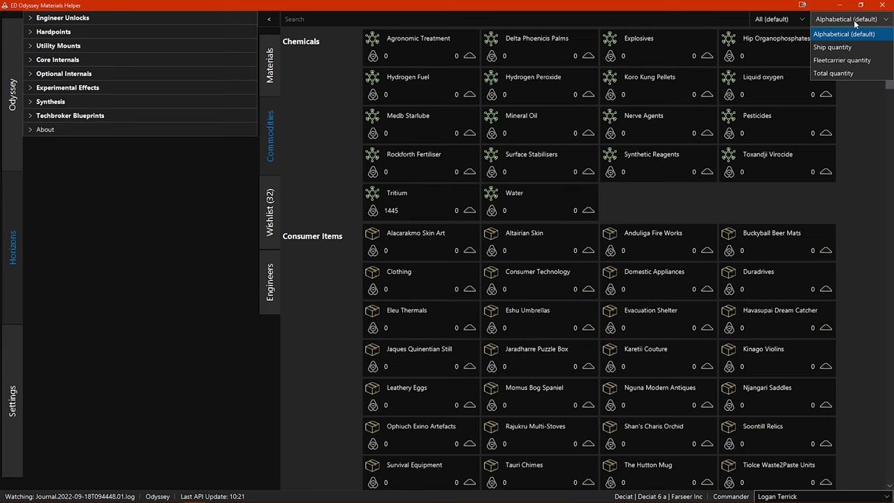
{"action": "left_click", "coordinate": [857, 47]}
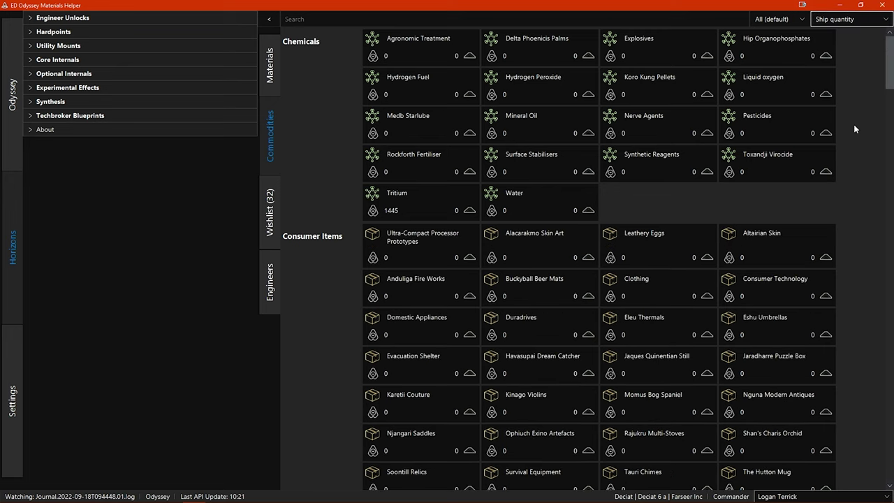
{"action": "left_click", "coordinate": [855, 21]}
{"action": "left_click", "coordinate": [854, 61]}
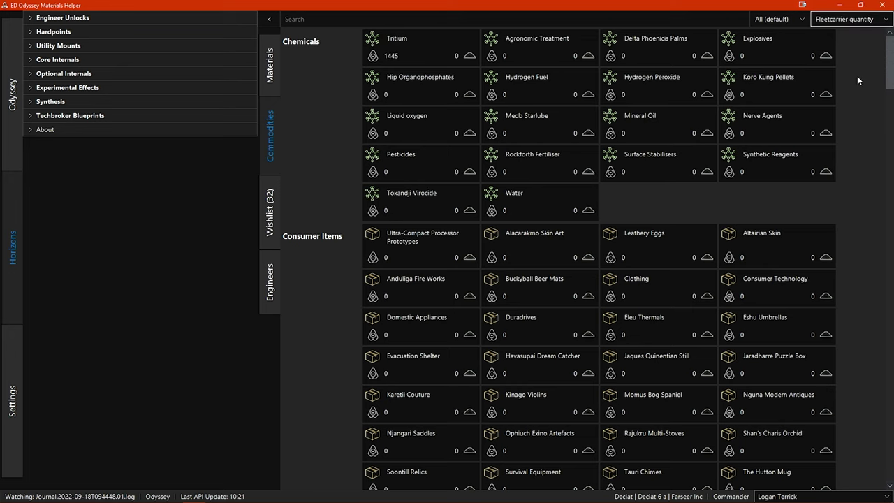
{"action": "left_click", "coordinate": [842, 21]}
{"action": "left_click", "coordinate": [844, 71]}
{"action": "left_click", "coordinate": [844, 24]}
{"action": "left_click", "coordinate": [845, 35]}
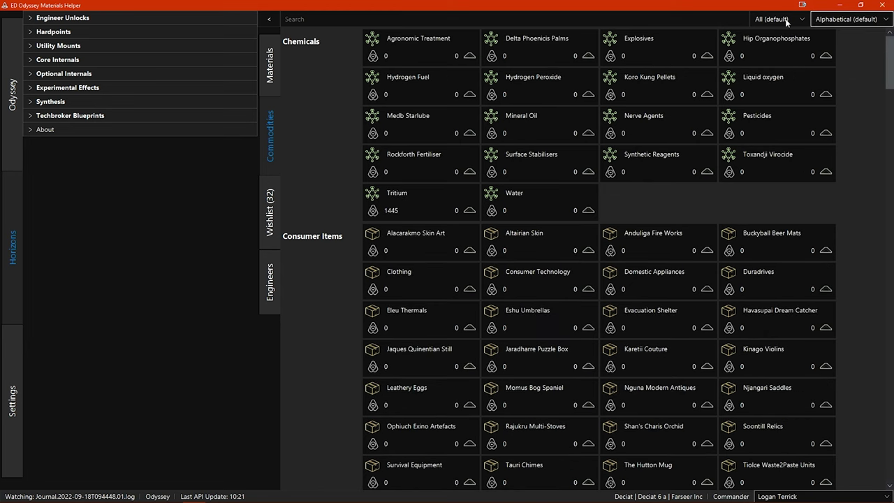
Step: Filter the commodities by All with stock, Ship and Fleet carrier, returning to the All default
{"action": "left_click", "coordinate": [786, 23]}
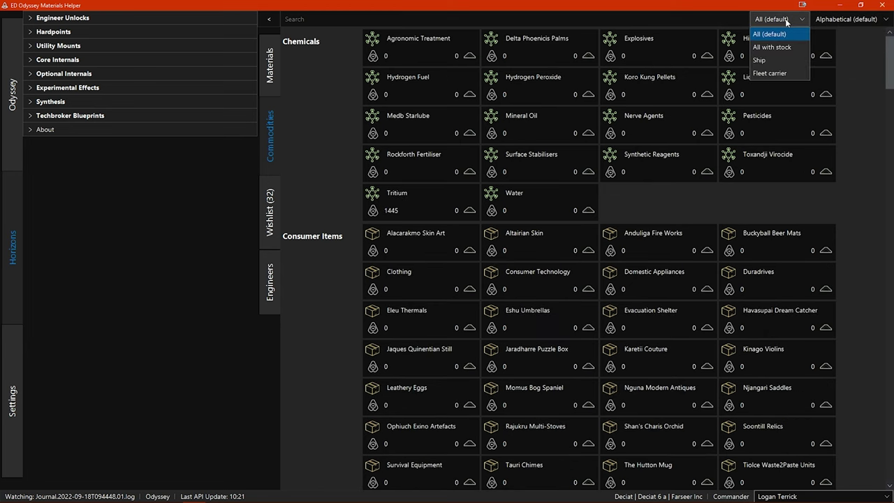
{"action": "left_click", "coordinate": [789, 46]}
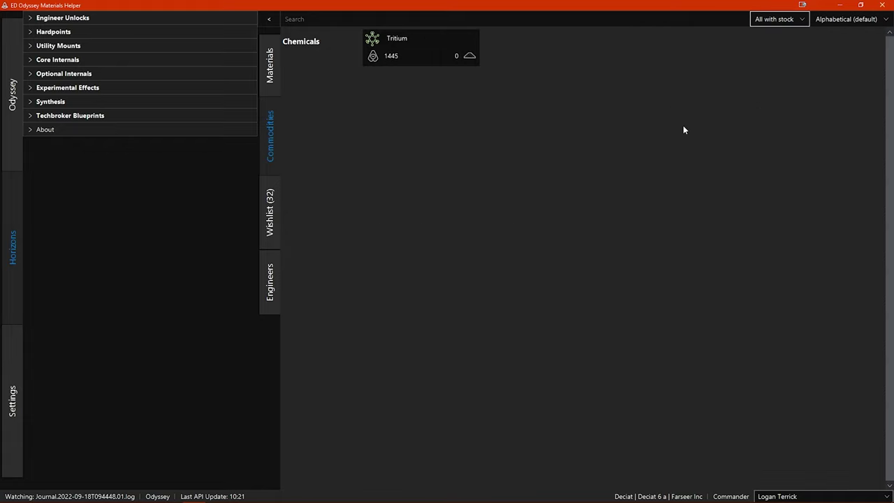
{"action": "left_click", "coordinate": [768, 21]}
{"action": "left_click", "coordinate": [773, 60]}
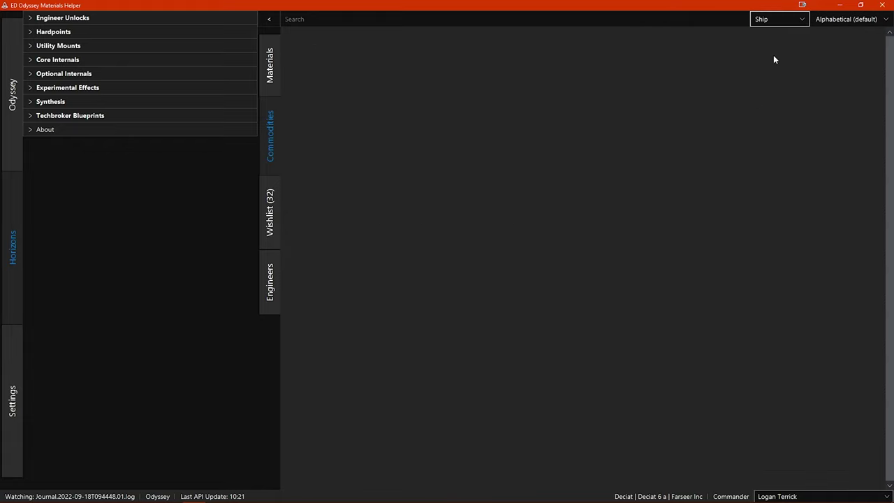
{"action": "left_click", "coordinate": [775, 22]}
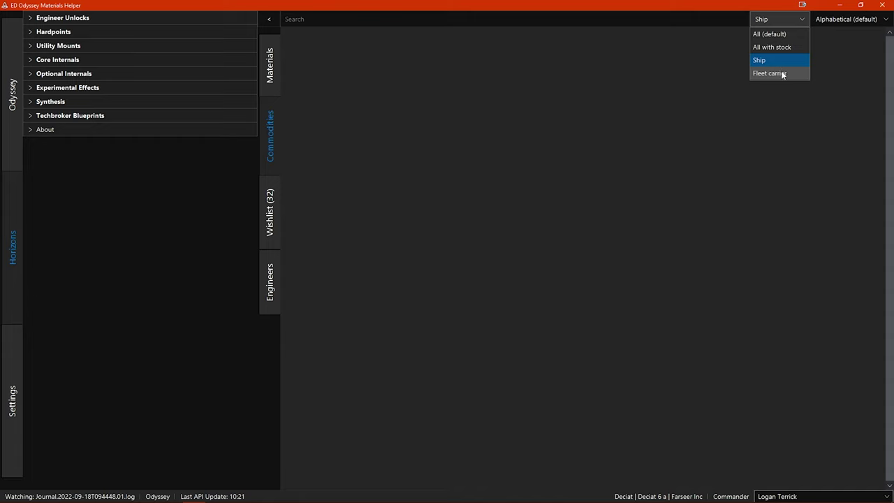
{"action": "left_click", "coordinate": [781, 73]}
{"action": "left_click", "coordinate": [772, 21]}
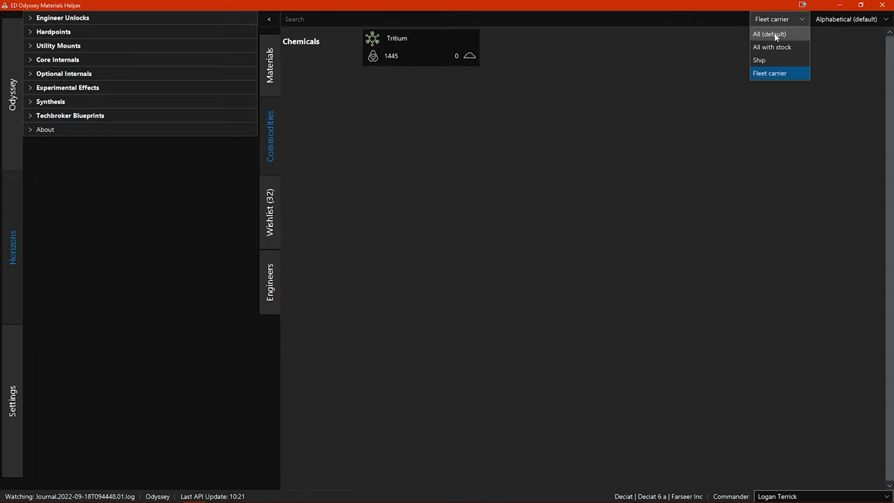
{"action": "left_click", "coordinate": [775, 35]}
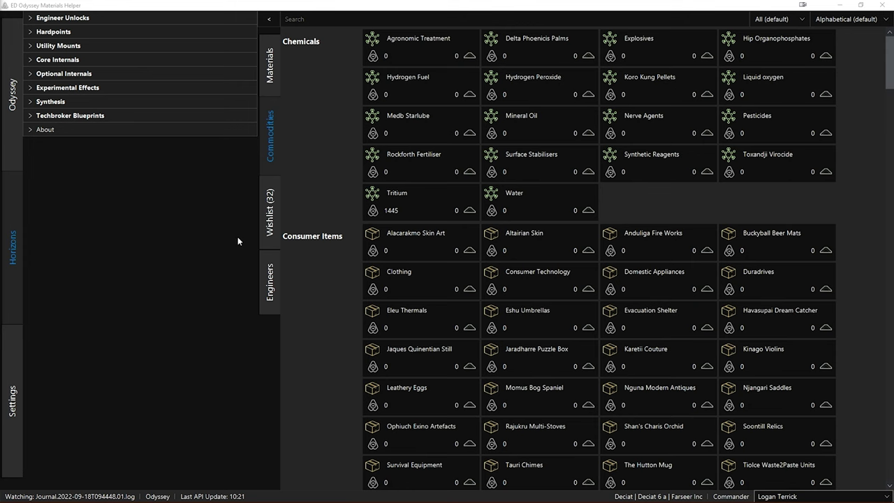
Step: Browse the full overview of Horizons engineers and return to its beginning
{"action": "left_click", "coordinate": [265, 276]}
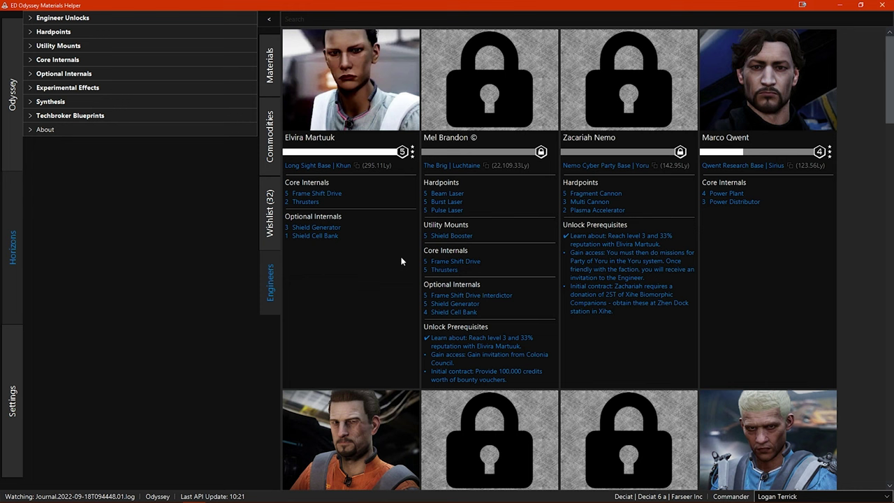
{"action": "scroll", "coordinate": [401, 257], "scroll_direction": "down", "scroll_amount": 10}
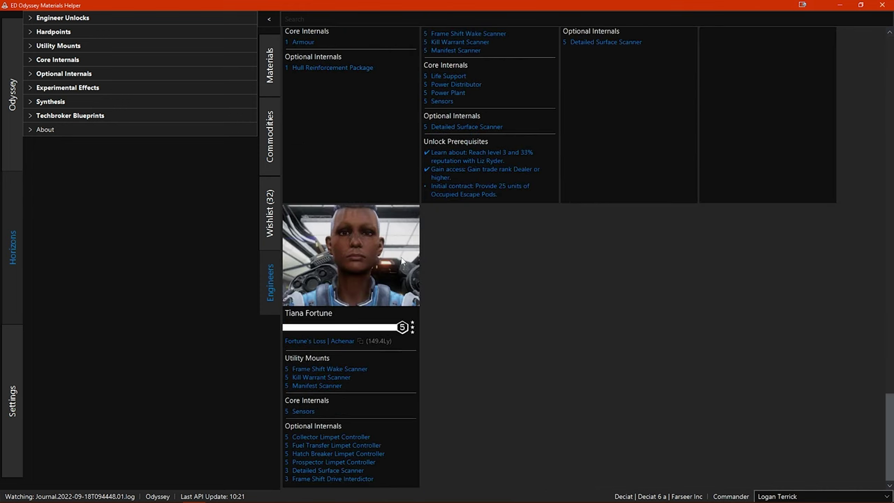
{"action": "scroll", "coordinate": [401, 256], "scroll_direction": "up", "scroll_amount": 8}
{"action": "scroll", "coordinate": [401, 259], "scroll_direction": "up", "scroll_amount": 4}
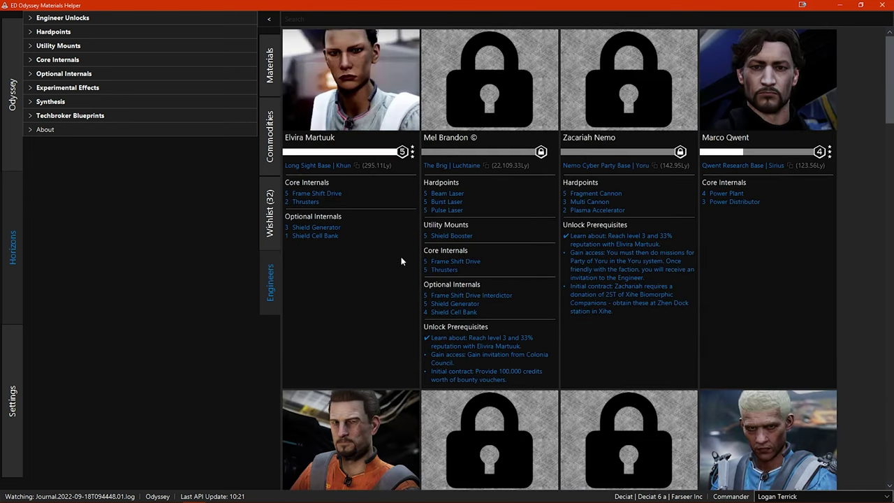
Step: From Elvira Martuuk's engineer card, open the unlock details, the Long Sight Base link and the grade 5 Frame Shift Drive blueprint
{"action": "left_click", "coordinate": [323, 138]}
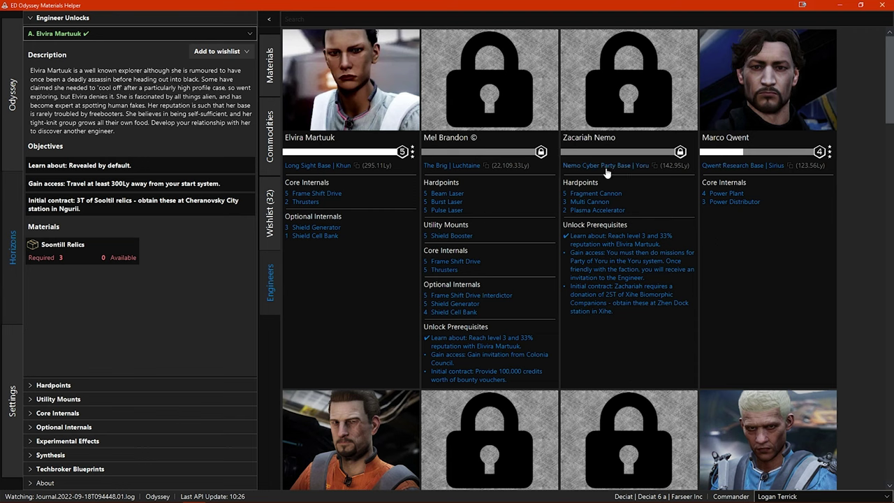
{"action": "left_click", "coordinate": [329, 167]}
{"action": "left_click", "coordinate": [316, 195]}
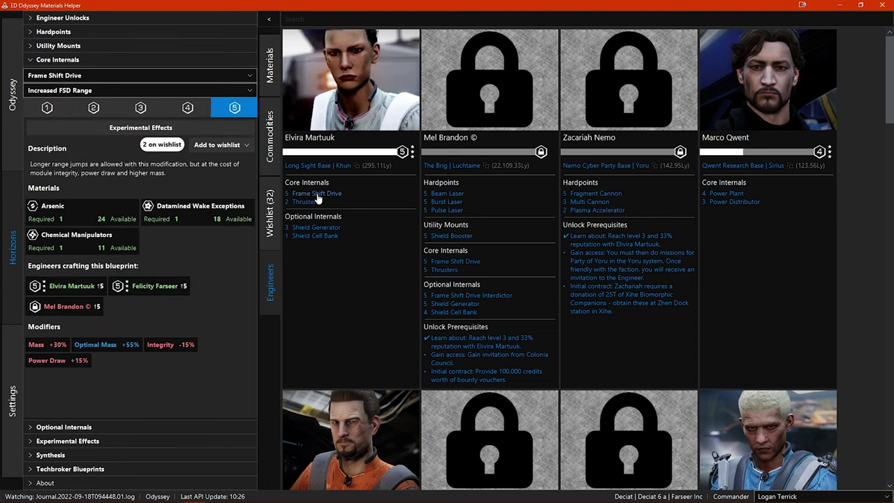
Step: From the engineer cards, open the Thrusters, Shield Generator, Plasma Accelerator and Power Distributor blueprints
{"action": "left_click", "coordinate": [311, 203]}
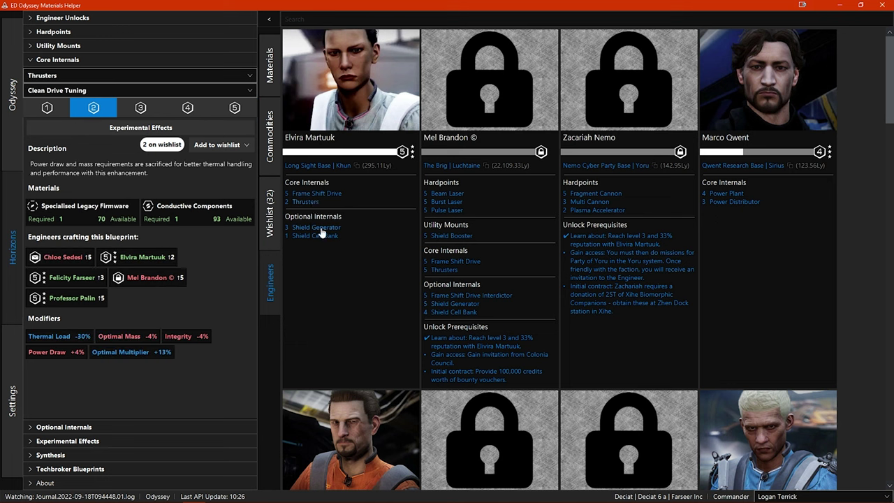
{"action": "left_click", "coordinate": [321, 229]}
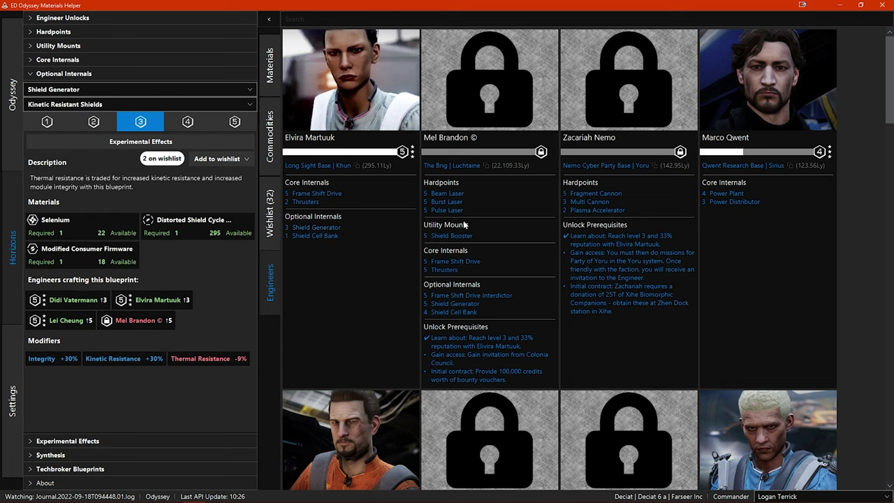
{"action": "left_click", "coordinate": [590, 212]}
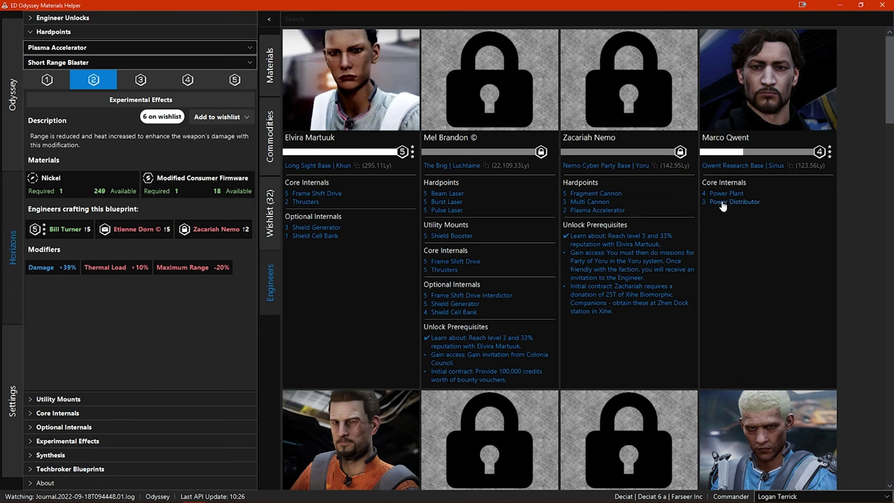
{"action": "left_click", "coordinate": [722, 202]}
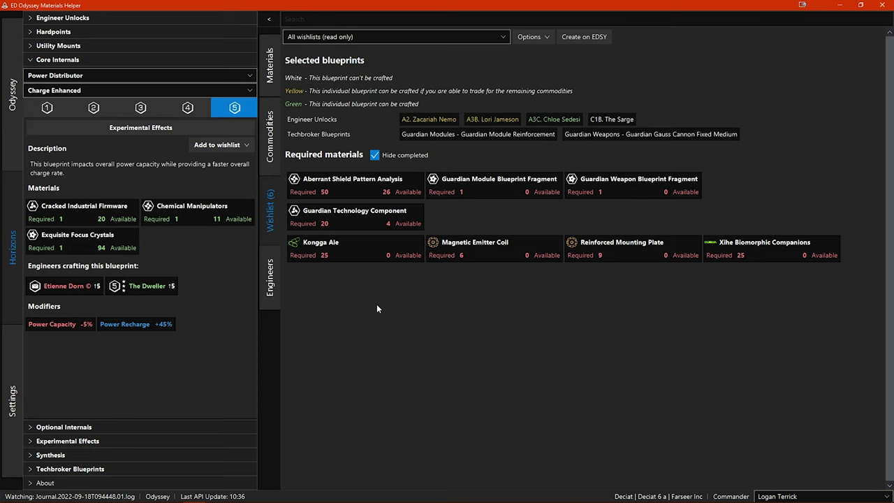
Step: View the Engineers and Guardian Stuff wishlists, and look over the available wishlist options
{"action": "left_click", "coordinate": [386, 39]}
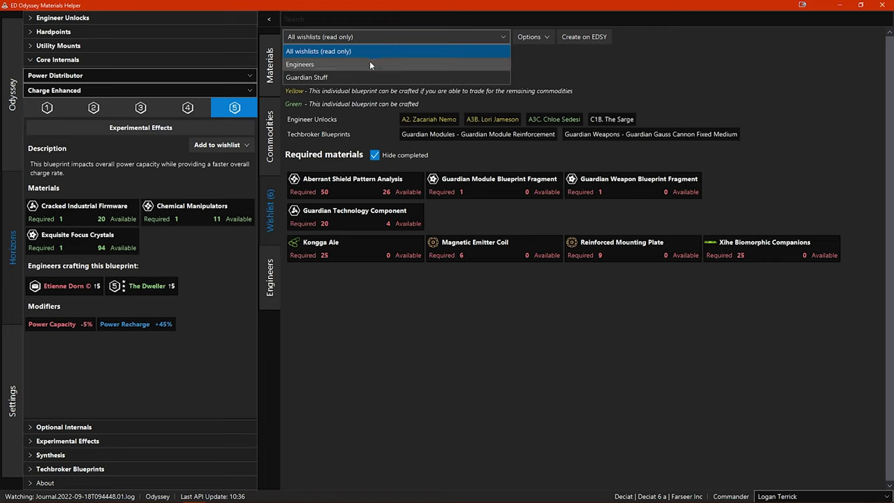
{"action": "left_click", "coordinate": [369, 62]}
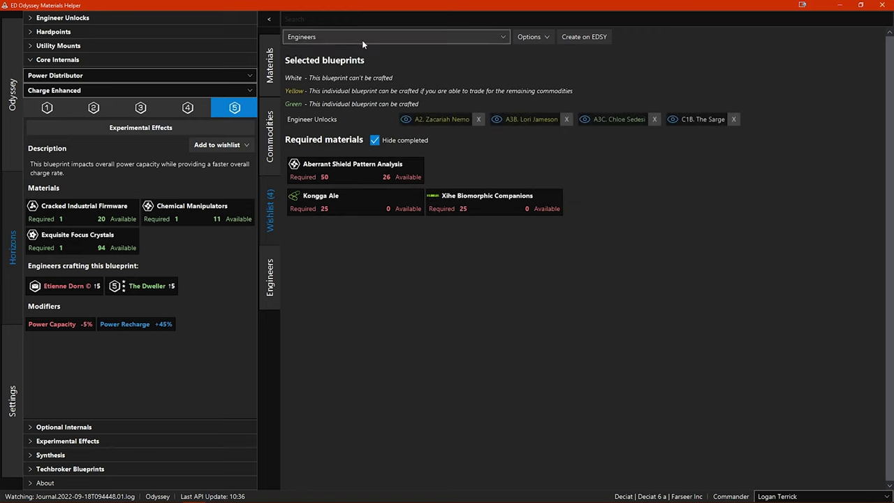
{"action": "left_click", "coordinate": [362, 40]}
{"action": "left_click", "coordinate": [360, 77]}
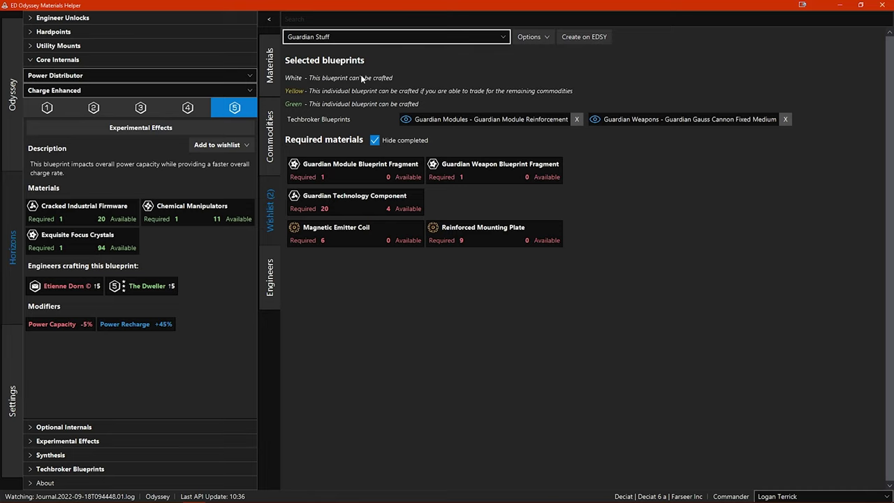
{"action": "left_click", "coordinate": [531, 38]}
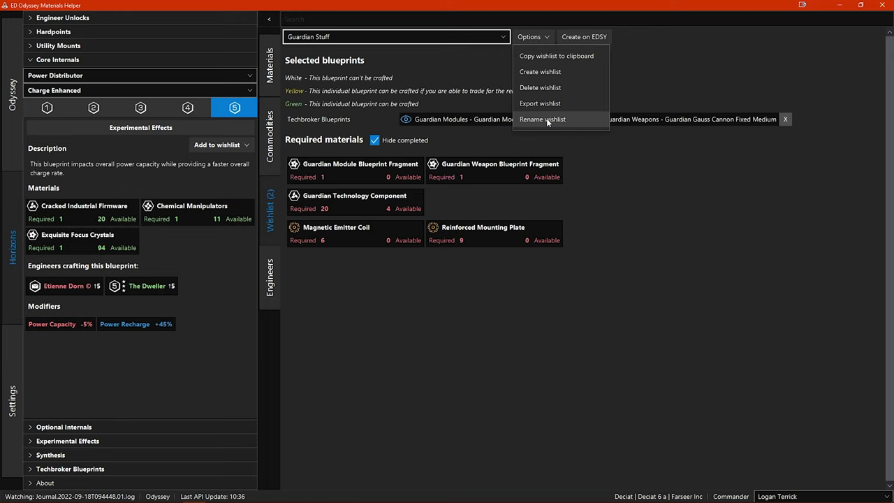
{"action": "left_click", "coordinate": [600, 172]}
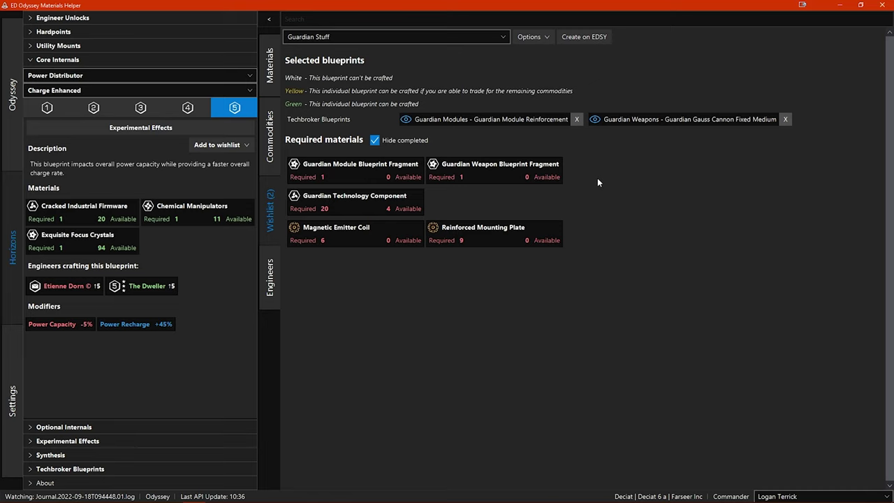
Step: Create a new wishlist named Engineer Unlocks
{"action": "left_click", "coordinate": [543, 39]}
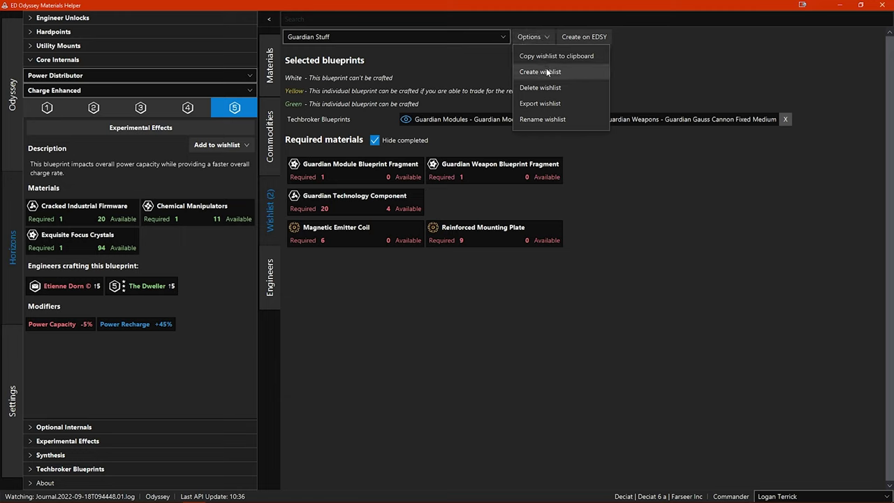
{"action": "left_click", "coordinate": [548, 72]}
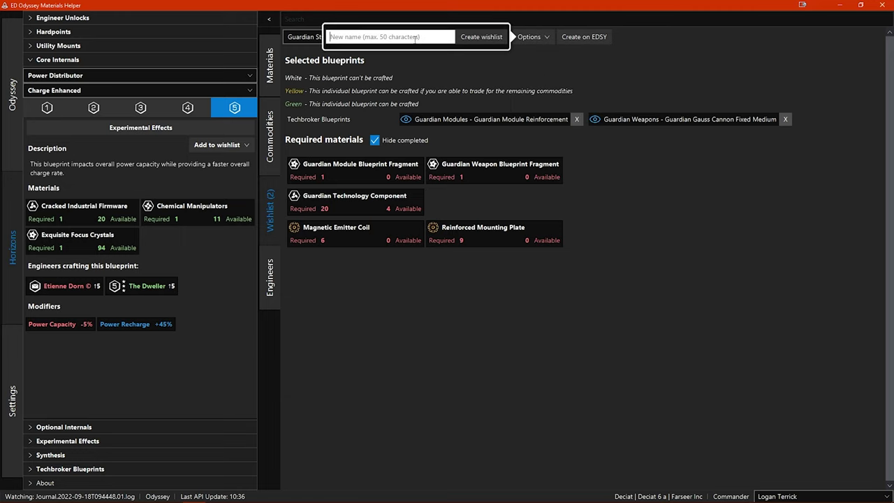
{"action": "left_click", "coordinate": [415, 39]}
{"action": "type", "text": "Engineer Unlocks"}
{"action": "key", "text": "Left"}
{"action": "key", "text": "Left"}
{"action": "key", "text": "Left"}
{"action": "key", "text": "Left"}
{"action": "key", "text": "Left"}
{"action": "key", "text": "Left"}
{"action": "key", "text": "Left"}
{"action": "key", "text": "Left"}
{"action": "key", "text": "Left"}
{"action": "key", "text": "Left"}
{"action": "key", "text": "Left"}
{"action": "key", "text": "Left"}
{"action": "key", "text": "Left"}
{"action": "key", "text": "Left"}
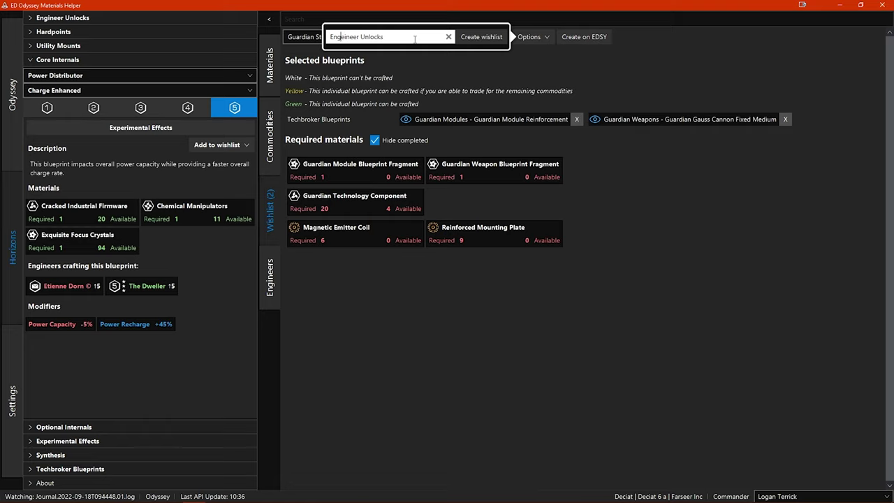
{"action": "key", "text": "Delete"}
{"action": "key", "text": "End"}
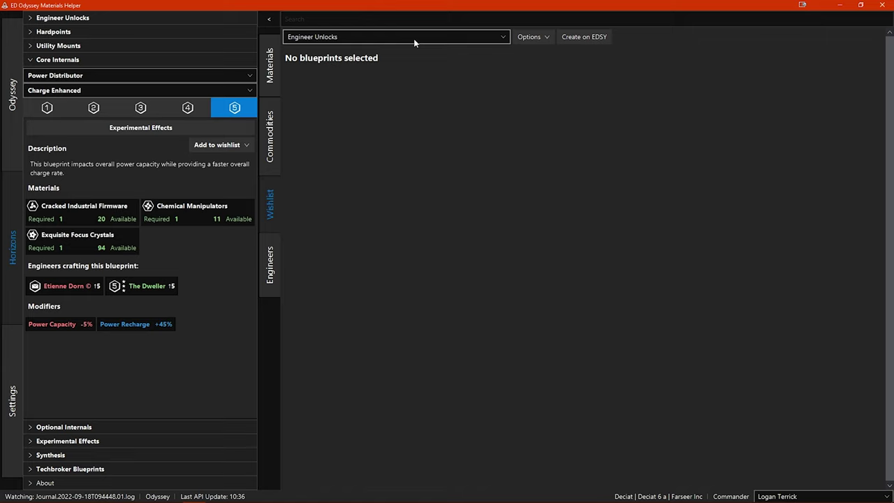
Step: Add Lori Jameson's engineer unlock to the Engineer Unlocks wishlist
{"action": "left_click", "coordinate": [96, 21]}
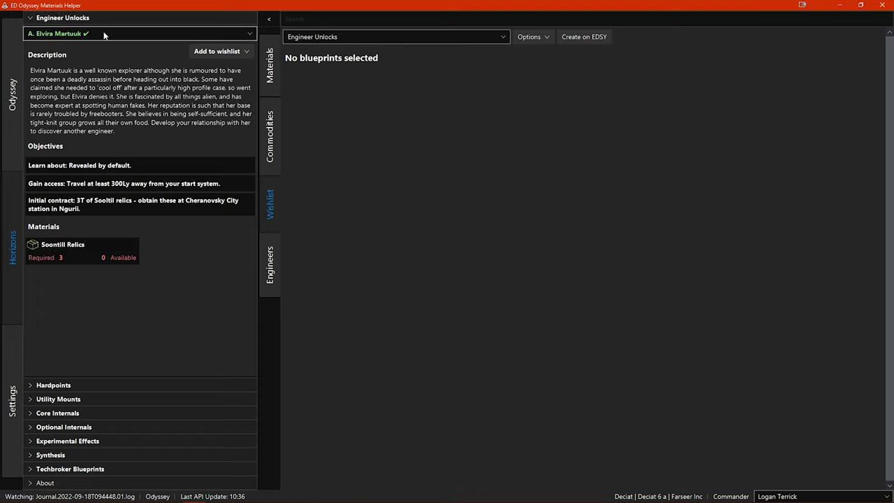
{"action": "left_click", "coordinate": [104, 34]}
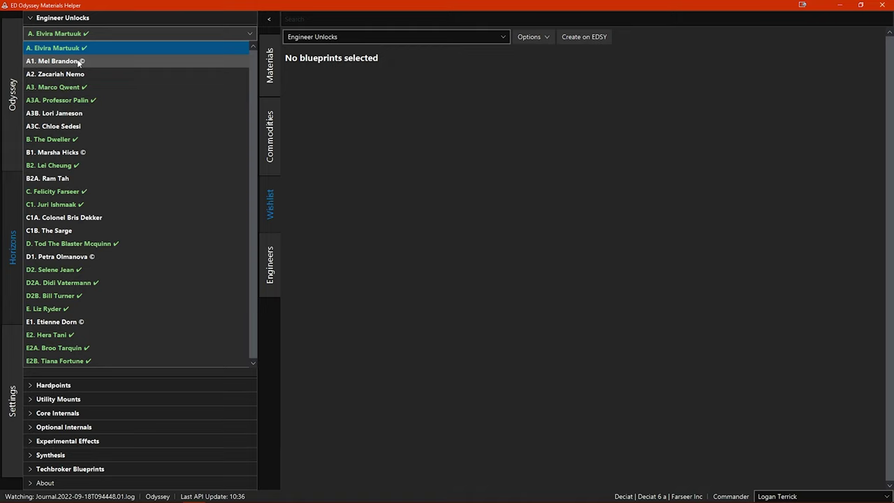
{"action": "left_click", "coordinate": [82, 113]}
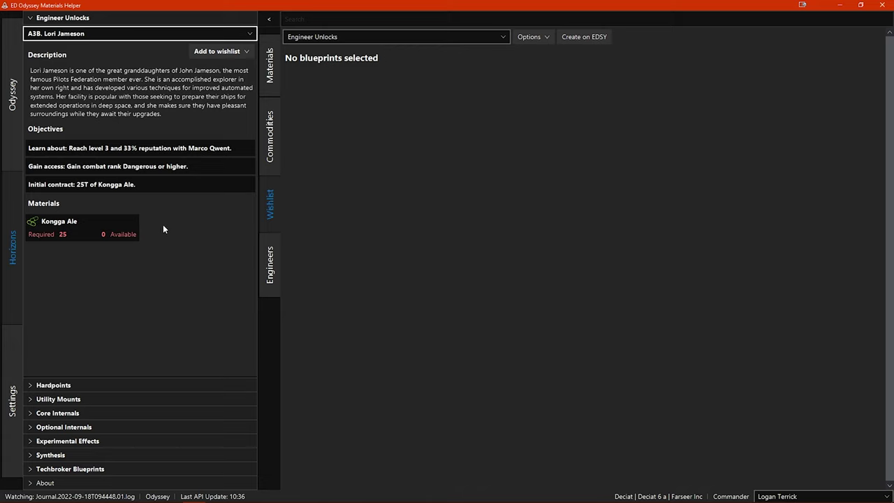
{"action": "left_click", "coordinate": [209, 52]}
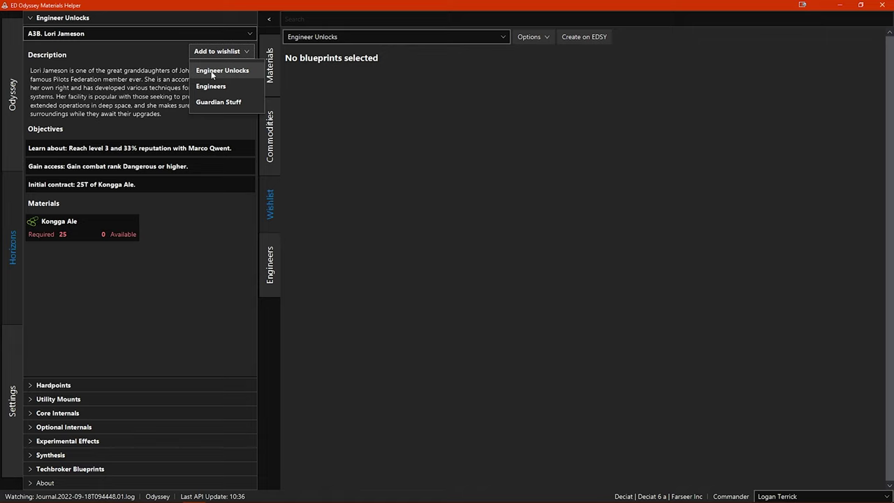
{"action": "left_click", "coordinate": [212, 72]}
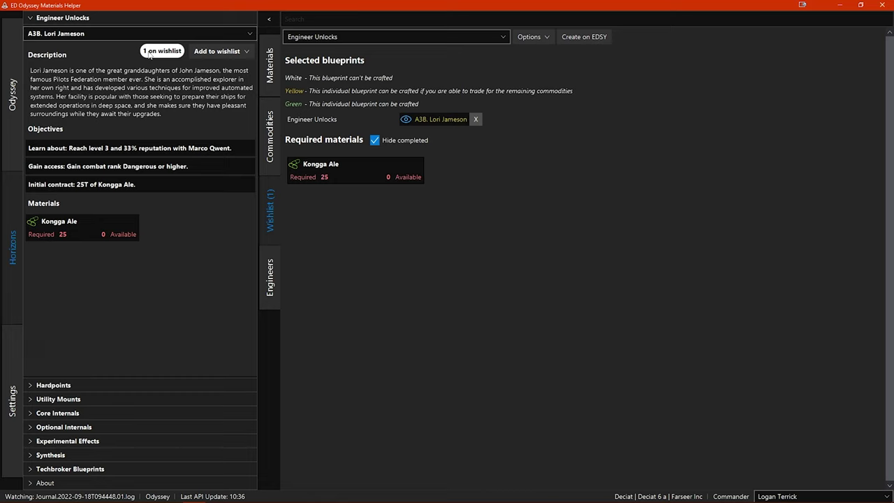
Step: Add Chloe Sedesi's engineer unlock to the Engineer Unlocks wishlist
{"action": "left_click", "coordinate": [87, 37]}
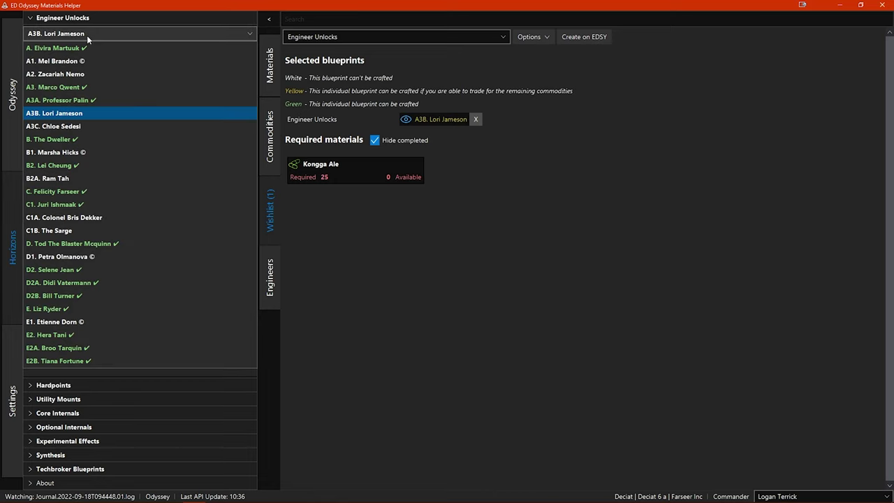
{"action": "left_click", "coordinate": [78, 124]}
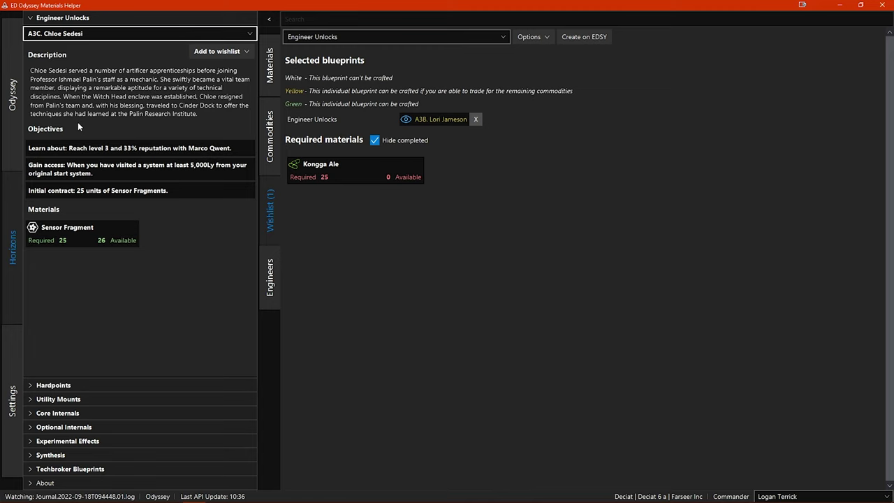
{"action": "left_click", "coordinate": [215, 52]}
{"action": "left_click", "coordinate": [222, 70]}
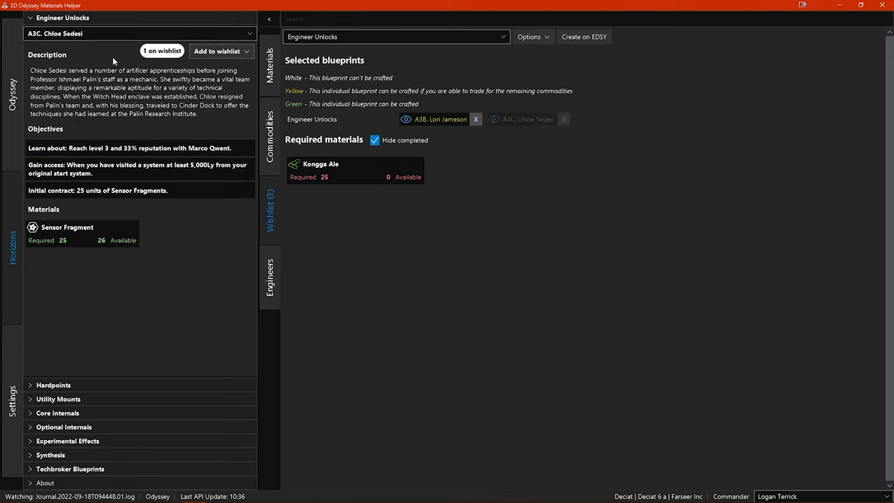
Step: Add the engineer unlocks of Marsha Hicks and Ram Tah to the Engineer Unlocks wishlist
{"action": "left_click", "coordinate": [79, 38]}
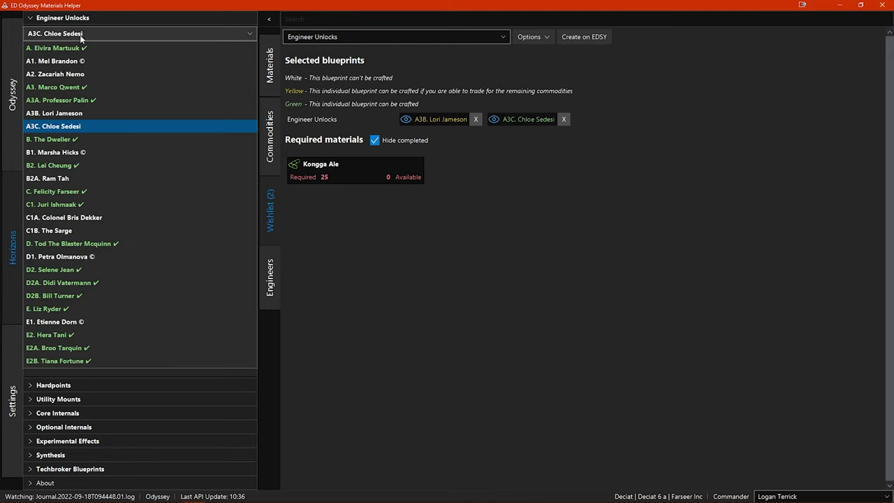
{"action": "left_click", "coordinate": [98, 140]}
{"action": "scroll", "coordinate": [109, 33], "scroll_direction": "down", "scroll_amount": 1}
{"action": "left_click", "coordinate": [217, 51]}
{"action": "left_click", "coordinate": [219, 84]}
{"action": "left_click", "coordinate": [217, 51]}
{"action": "left_click", "coordinate": [219, 84]}
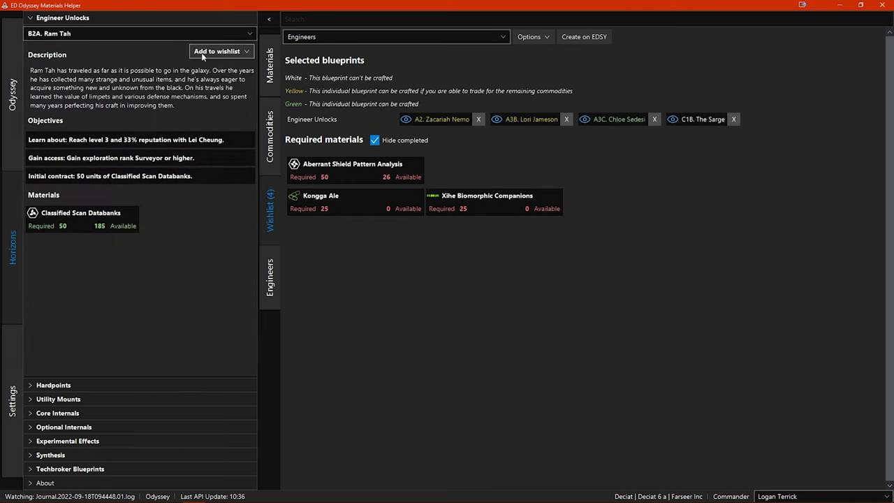
{"action": "left_click", "coordinate": [216, 51]}
{"action": "left_click", "coordinate": [220, 69]}
Step: Add The Sarge's engineer unlock to the Engineer Unlocks wishlist
{"action": "left_click", "coordinate": [109, 34]}
{"action": "left_click", "coordinate": [56, 397]}
{"action": "left_click", "coordinate": [216, 51]}
{"action": "left_click", "coordinate": [219, 69]}
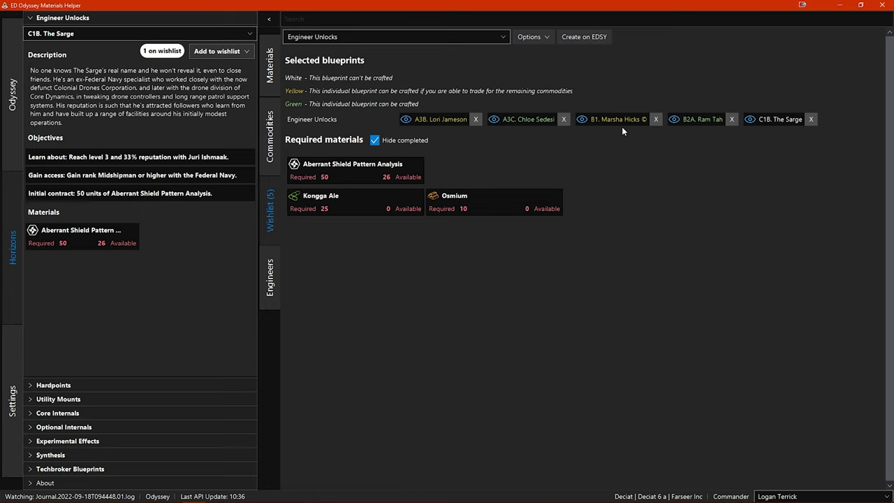
{"action": "left_click", "coordinate": [405, 120]}
{"action": "left_click", "coordinate": [406, 120]}
{"action": "left_click", "coordinate": [405, 120]}
{"action": "left_click", "coordinate": [406, 120]}
{"action": "left_click", "coordinate": [477, 121]}
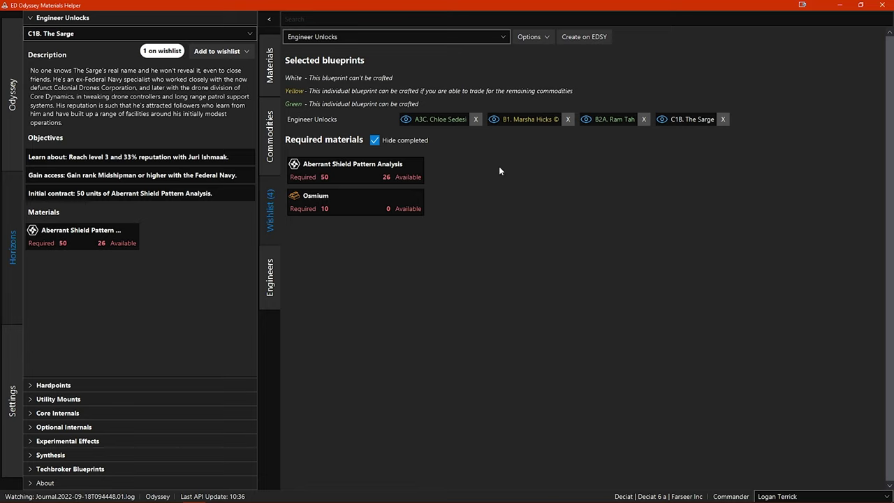
Step: Open the unlock details of Chloe Sedesi and Marsha Hicks from the wishlist, and toggle Hide completed off and back on
{"action": "left_click", "coordinate": [443, 120]}
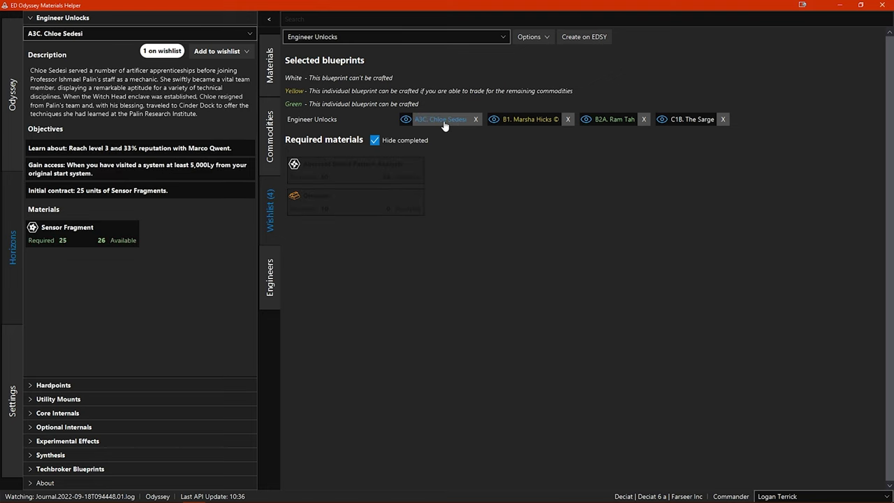
{"action": "left_click", "coordinate": [532, 123]}
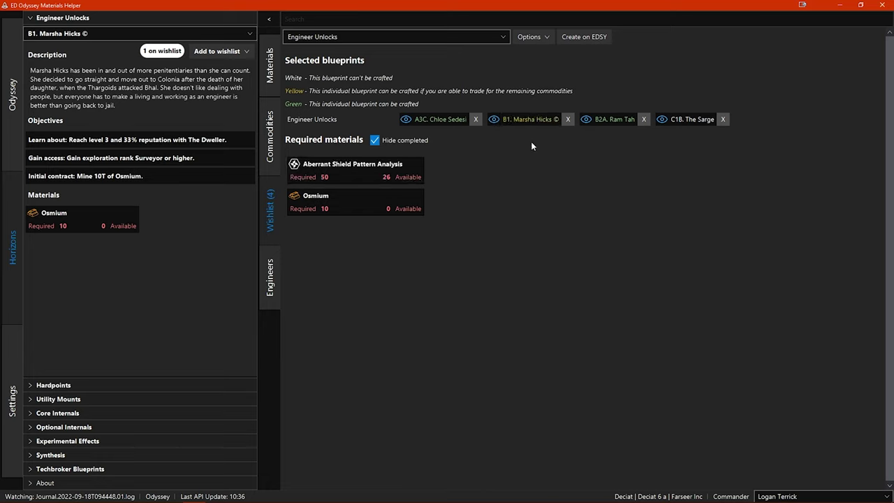
{"action": "left_click", "coordinate": [374, 140]}
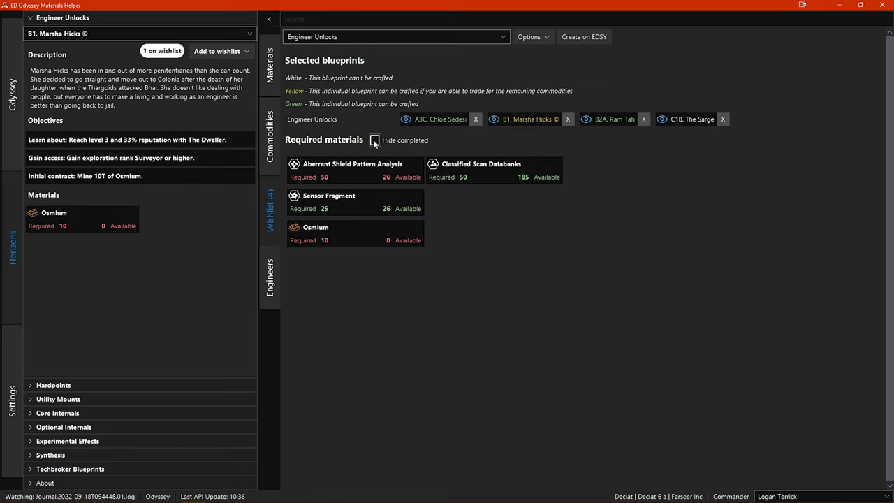
{"action": "left_click", "coordinate": [374, 140]}
{"action": "left_click", "coordinate": [374, 140]}
{"action": "left_click", "coordinate": [376, 140]}
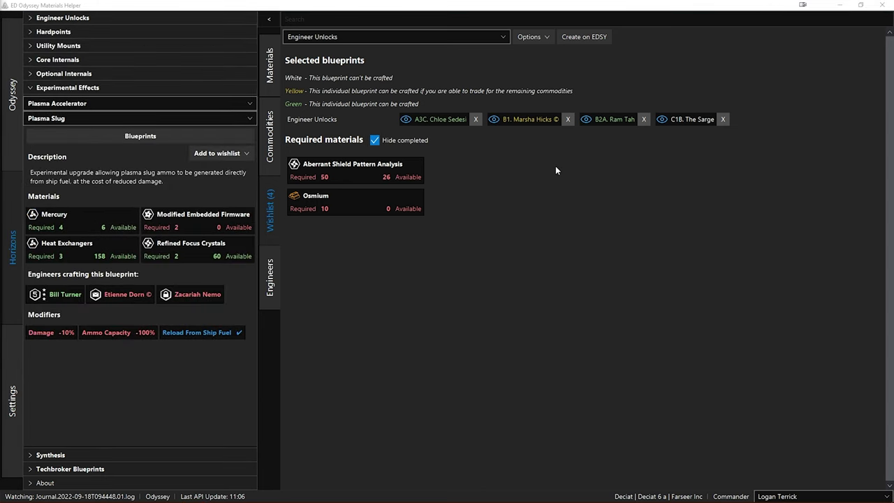
Step: Create a new wishlist named Krait MK II
{"action": "left_click", "coordinate": [540, 39]}
{"action": "left_click", "coordinate": [538, 71]}
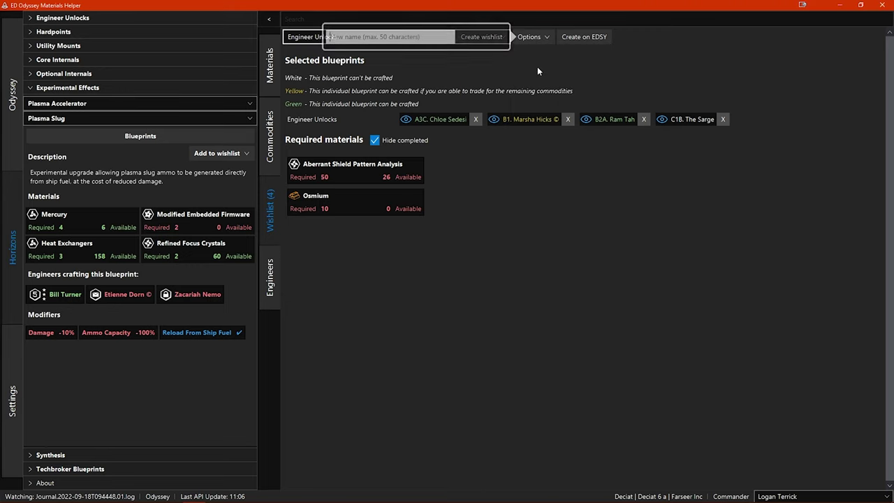
{"action": "type", "text": "Kra"}
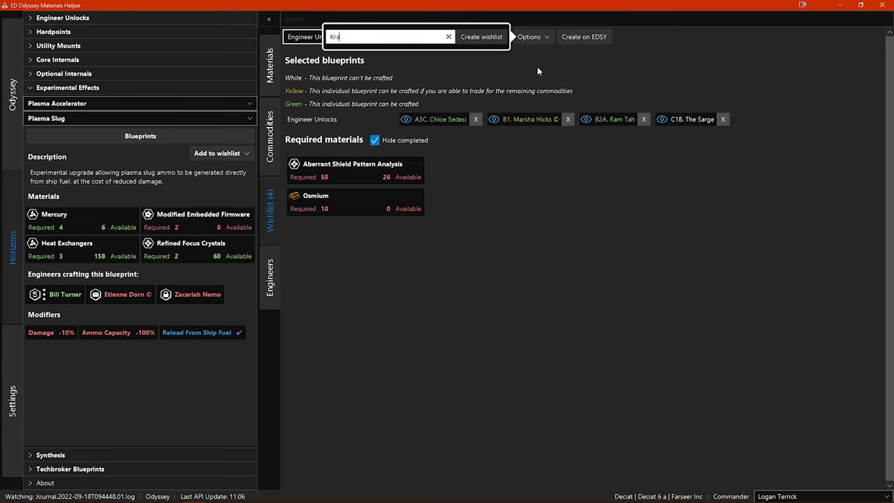
{"action": "type", "text": "it MK II"}
{"action": "left_click", "coordinate": [491, 39]}
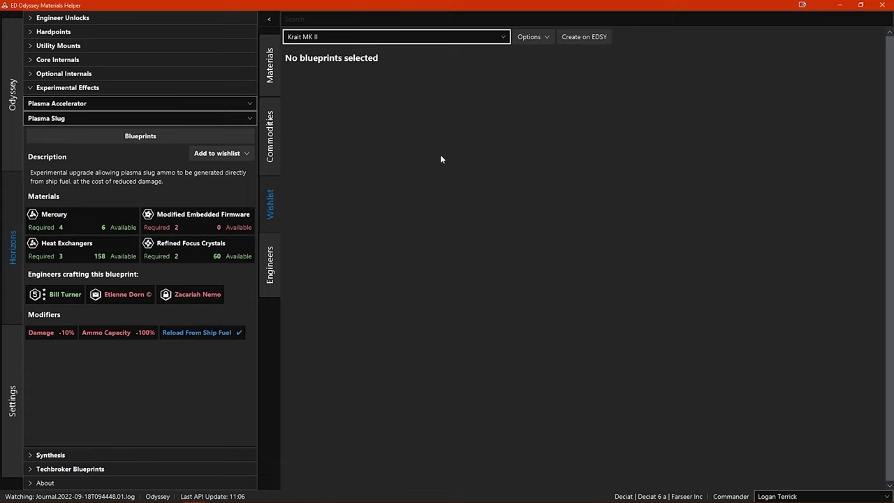
Step: Select the Long Range Weapon blueprint for the Plasma Accelerator among the hardpoints
{"action": "left_click", "coordinate": [88, 33]}
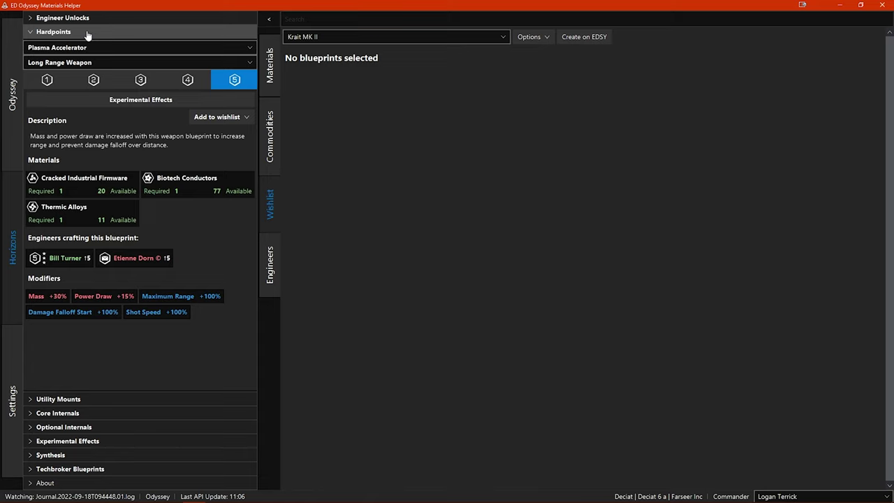
{"action": "left_click", "coordinate": [97, 48]}
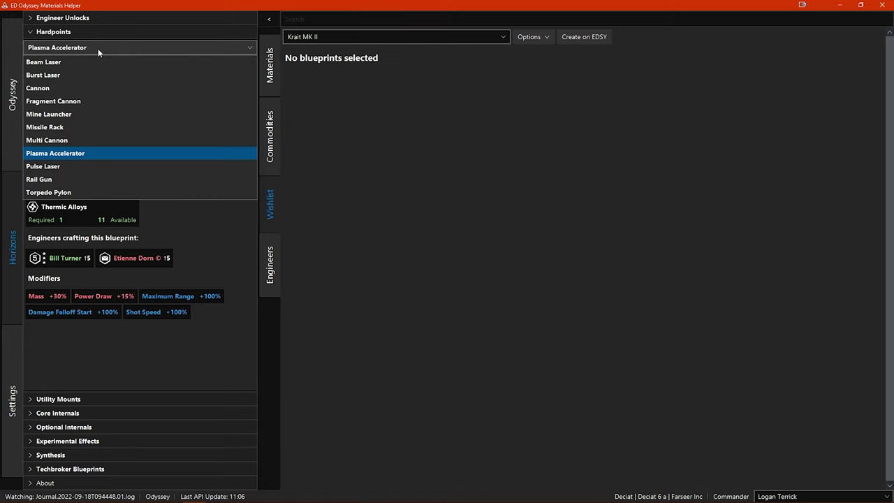
{"action": "left_click", "coordinate": [103, 156]}
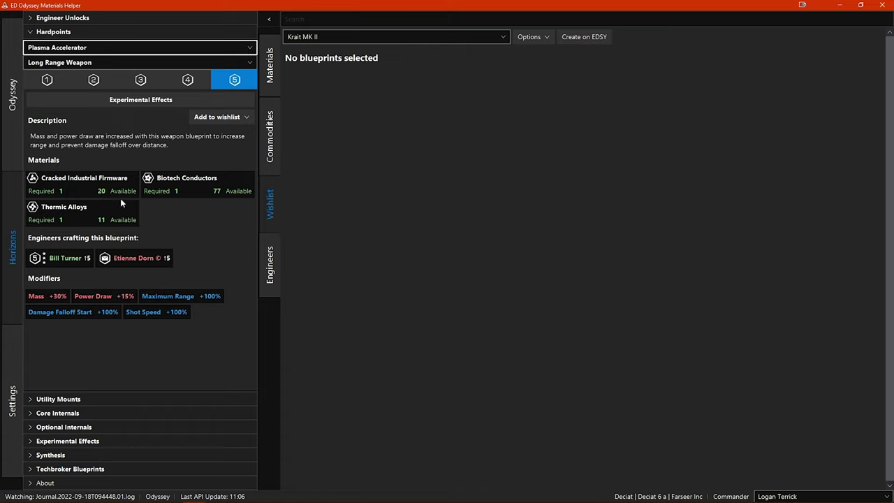
{"action": "left_click", "coordinate": [92, 63]}
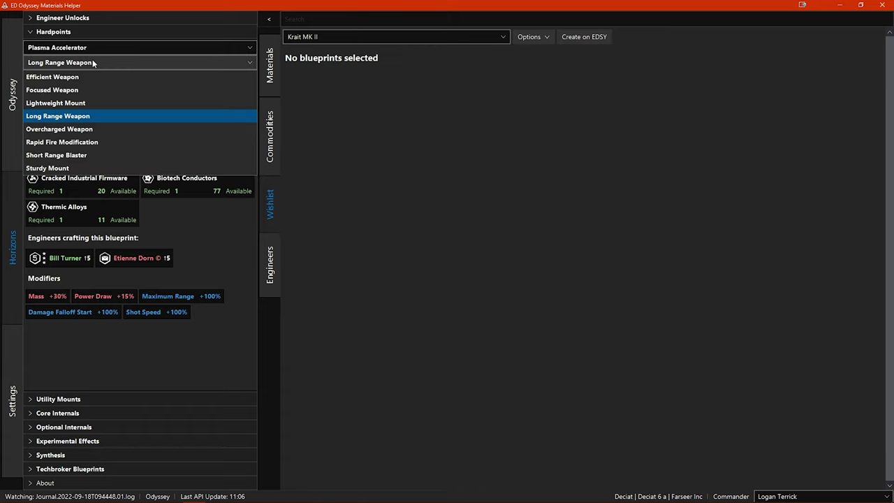
{"action": "left_click", "coordinate": [80, 118]}
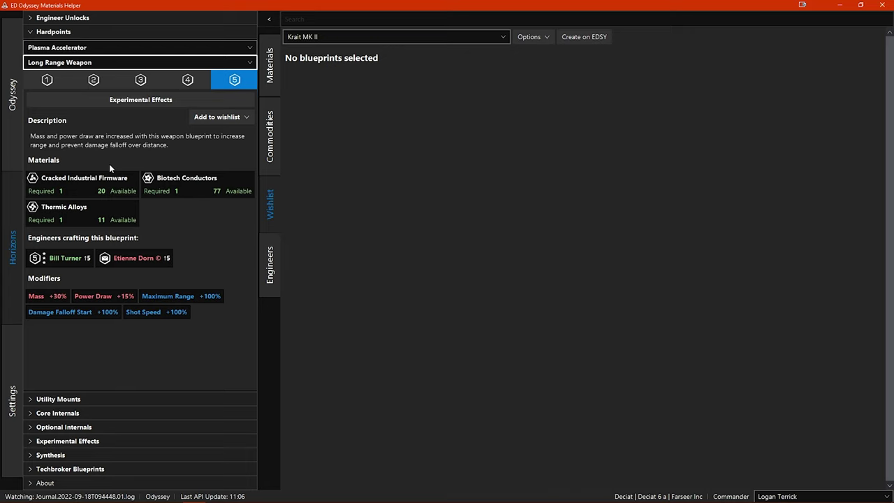
Step: Browse the grades of the Plasma Accelerator's Long Range Weapon blueprint and add all grades to the Krait MK II wishlist
{"action": "left_click", "coordinate": [56, 82]}
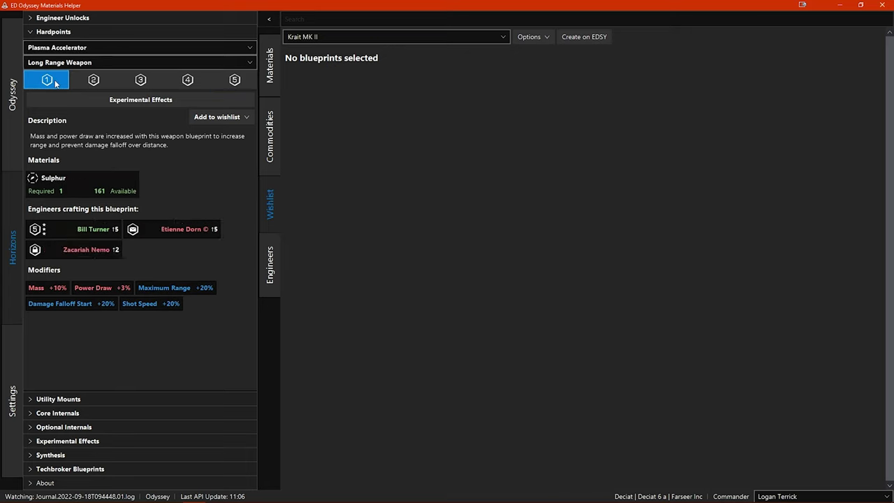
{"action": "left_click", "coordinate": [178, 82]}
{"action": "left_click", "coordinate": [158, 83]}
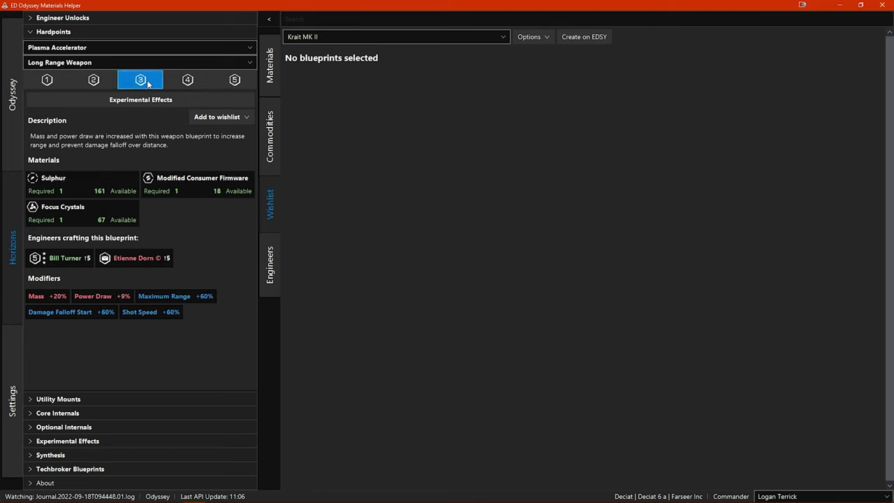
{"action": "left_click", "coordinate": [238, 83]}
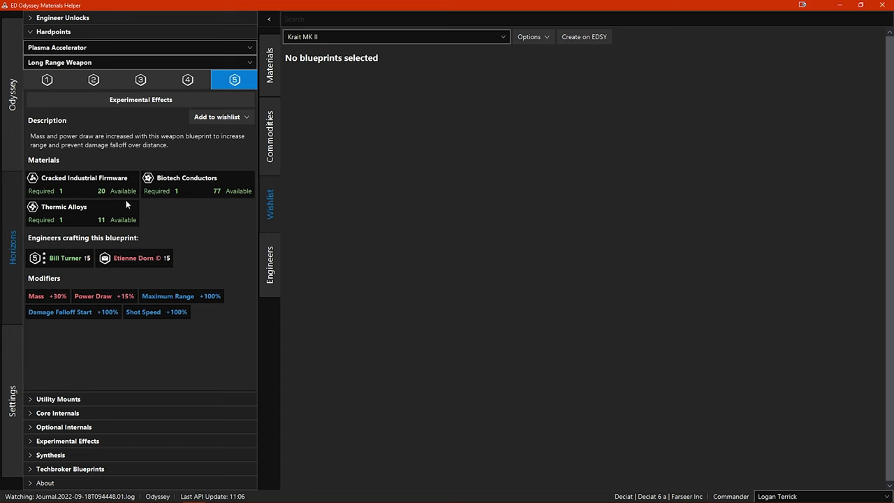
{"action": "mouse_move", "coordinate": [125, 221]}
{"action": "left_click", "coordinate": [217, 118]}
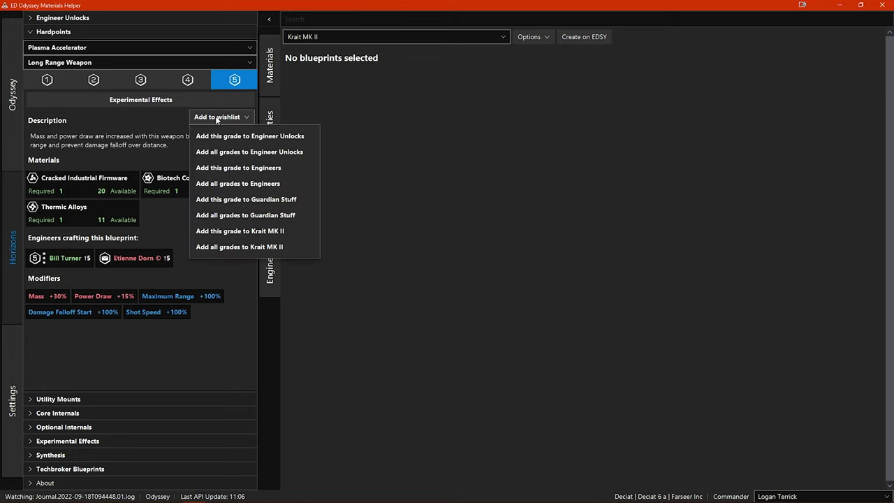
{"action": "left_click", "coordinate": [248, 246]}
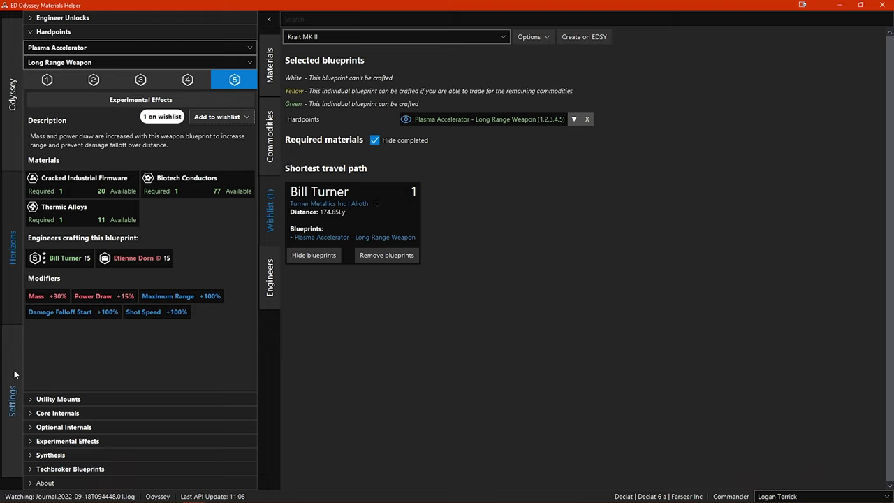
Step: Examine the number of rolls per grade in the Horizons Wishlist settings and on the wishlist's Plasma Accelerator blueprint
{"action": "left_click", "coordinate": [13, 402]}
{"action": "scroll", "coordinate": [136, 268], "scroll_direction": "down", "scroll_amount": 3}
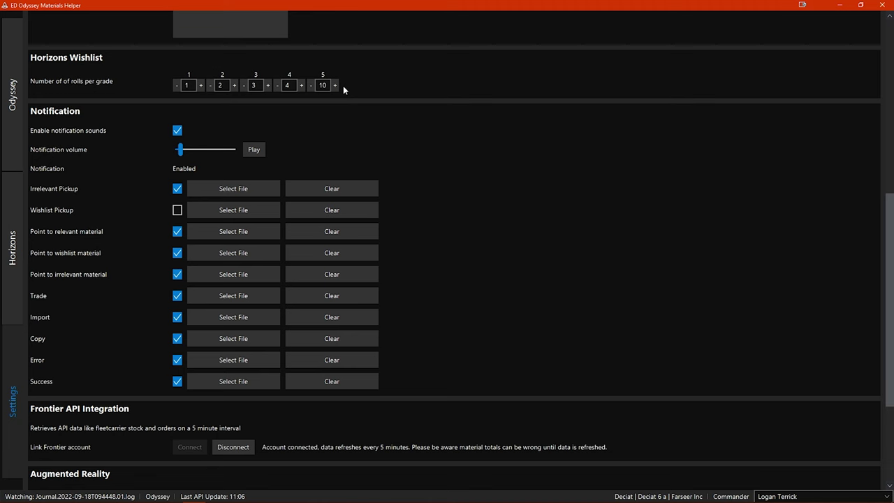
{"action": "left_click", "coordinate": [14, 293]}
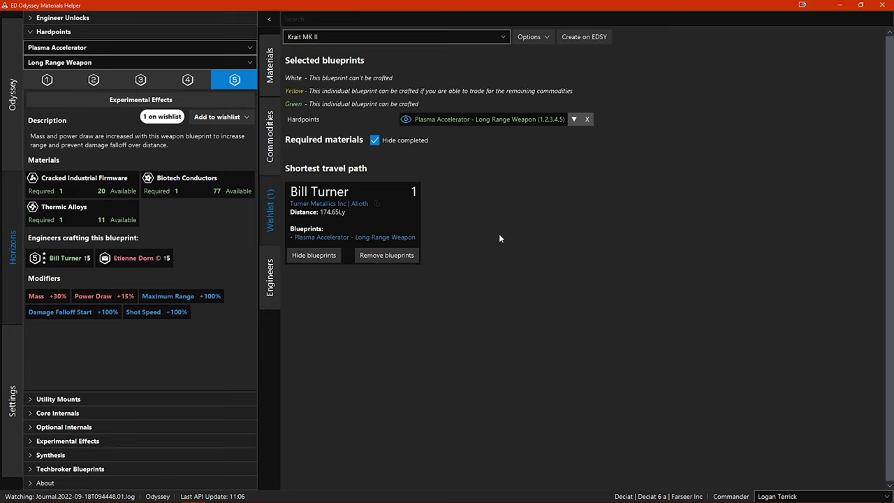
{"action": "left_click", "coordinate": [574, 120]}
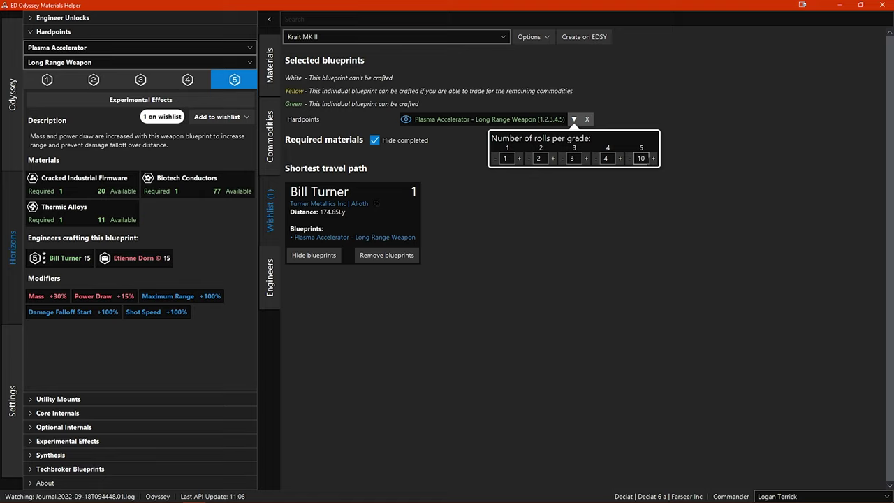
{"action": "left_click", "coordinate": [627, 240]}
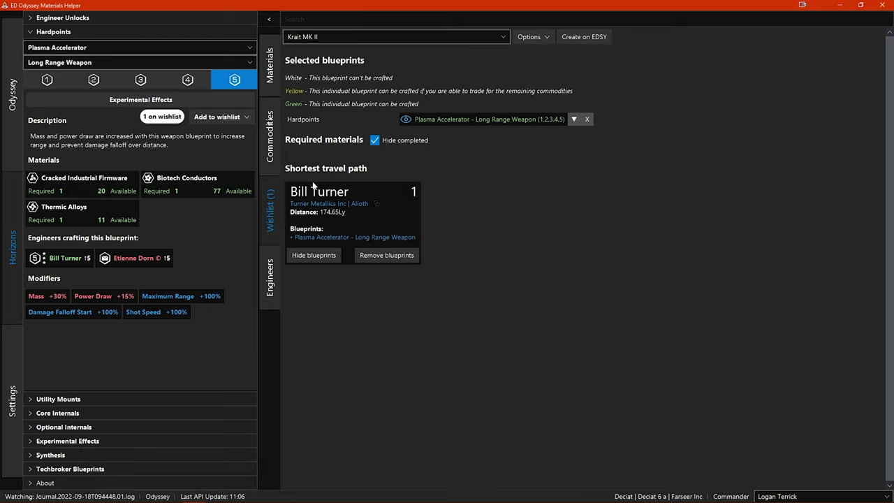
Step: Add the Plasma Accelerator's Plasma Slug experimental effect to the Krait MK II wishlist
{"action": "left_click", "coordinate": [164, 100]}
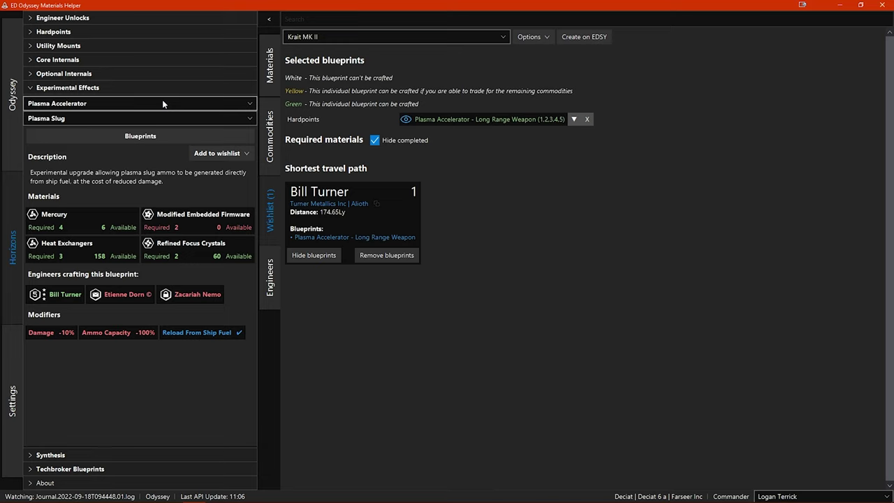
{"action": "left_click", "coordinate": [158, 117]}
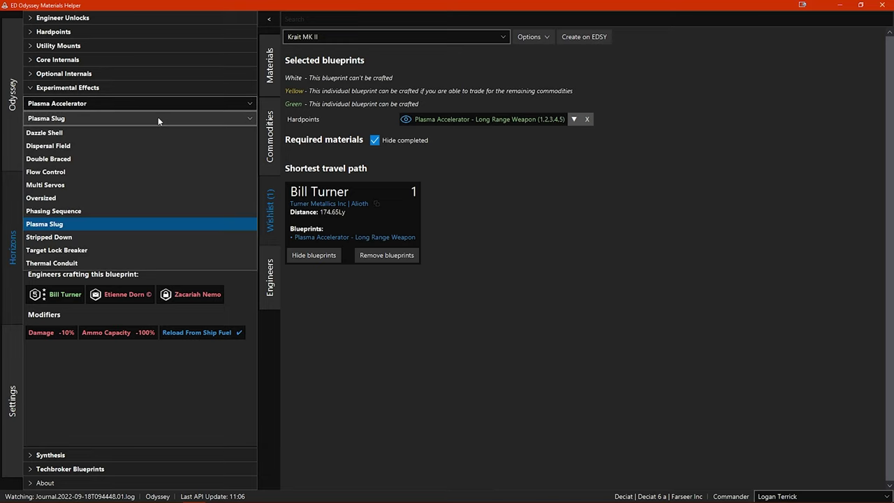
{"action": "left_click", "coordinate": [130, 226]}
{"action": "mouse_move", "coordinate": [130, 227]}
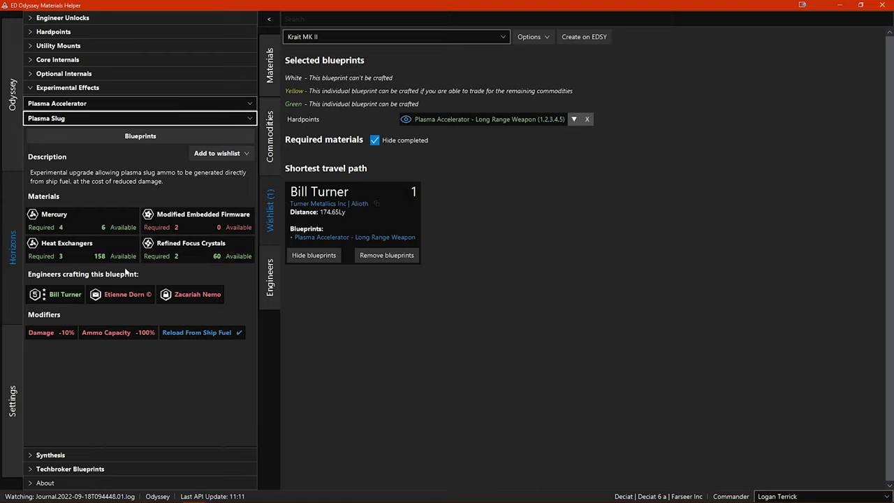
{"action": "left_click", "coordinate": [218, 158]}
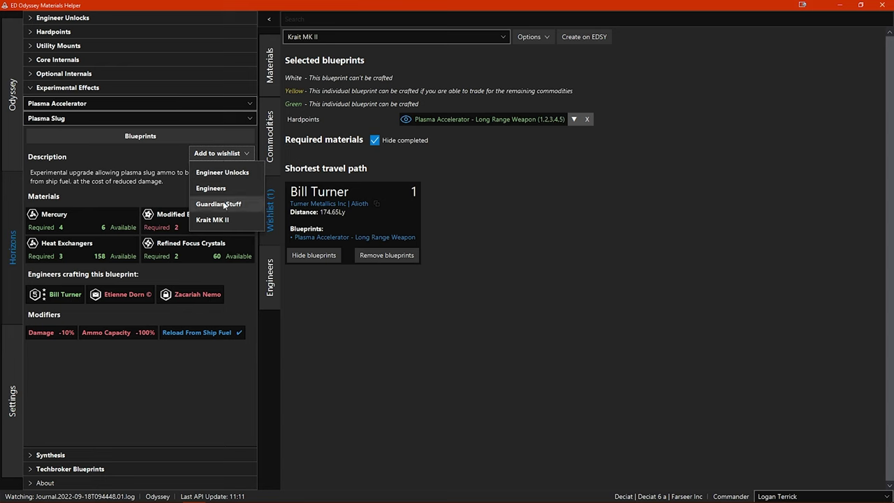
{"action": "left_click", "coordinate": [213, 219]}
{"action": "mouse_move", "coordinate": [213, 229]}
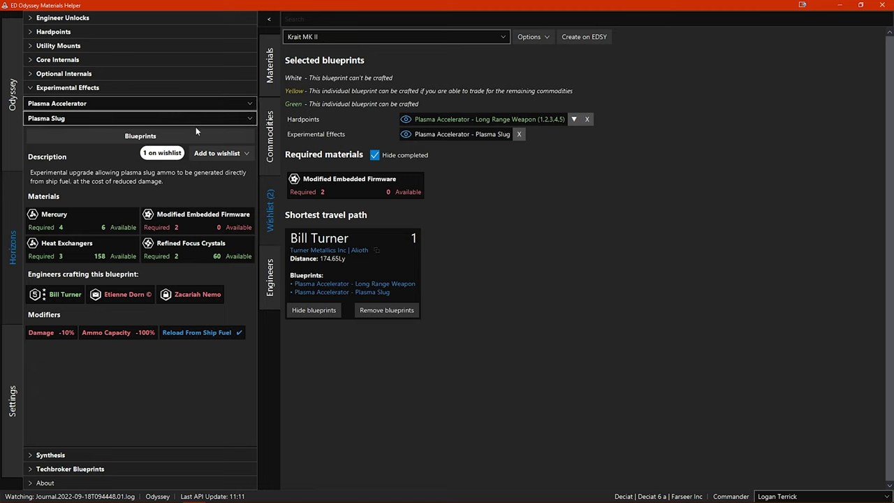
Step: Add the Plasma Slug experimental effect to the Krait MK II wishlist two more times
{"action": "left_click", "coordinate": [215, 155]}
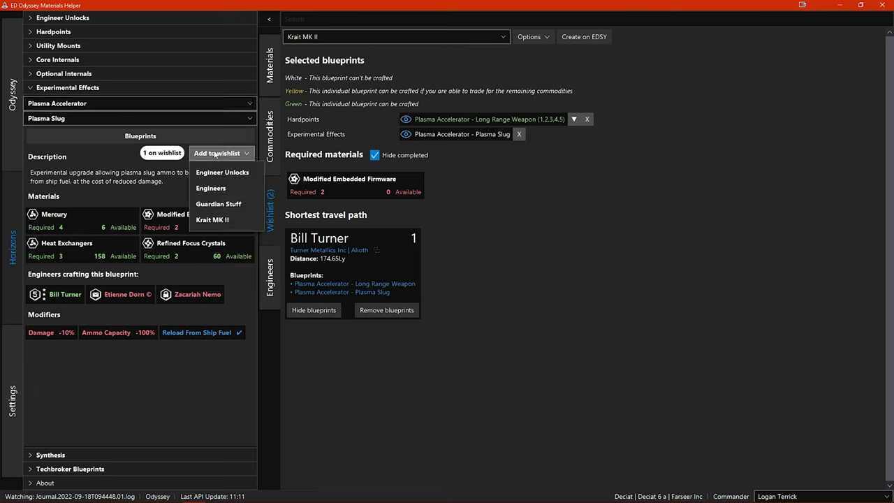
{"action": "left_click", "coordinate": [213, 219]}
{"action": "left_click", "coordinate": [224, 156]}
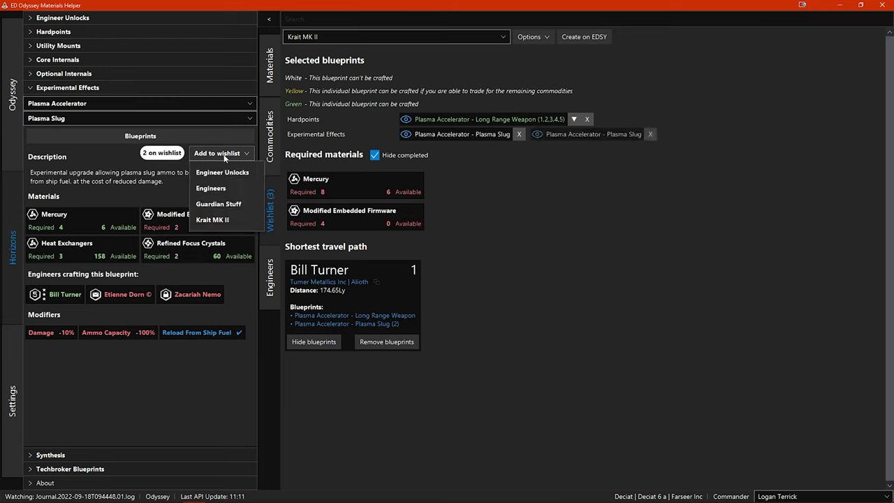
{"action": "left_click", "coordinate": [213, 219]}
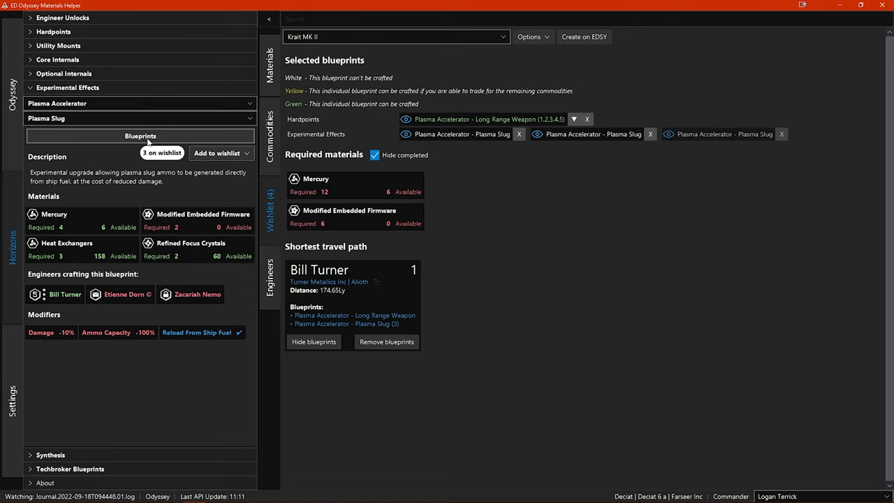
Step: Return to the Plasma Accelerator's Long Range Weapon blueprint and add all its grades to the Krait MK II wishlist two more times
{"action": "left_click", "coordinate": [147, 138]}
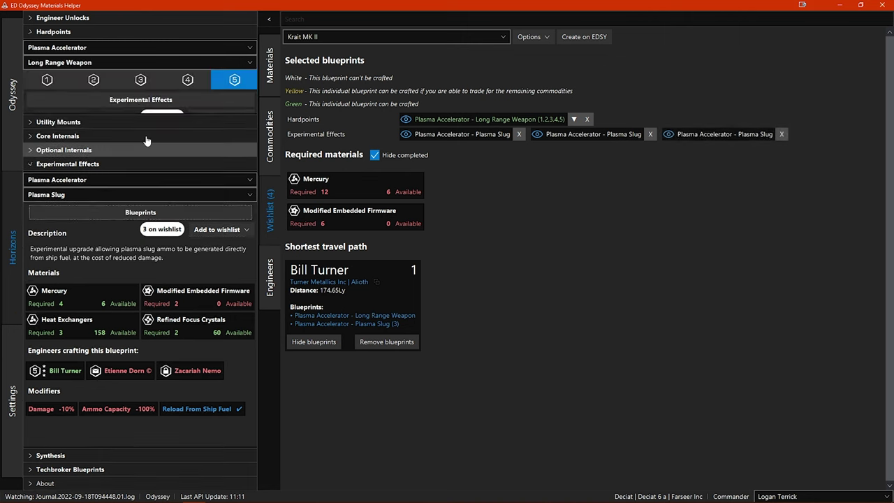
{"action": "left_click", "coordinate": [213, 118]}
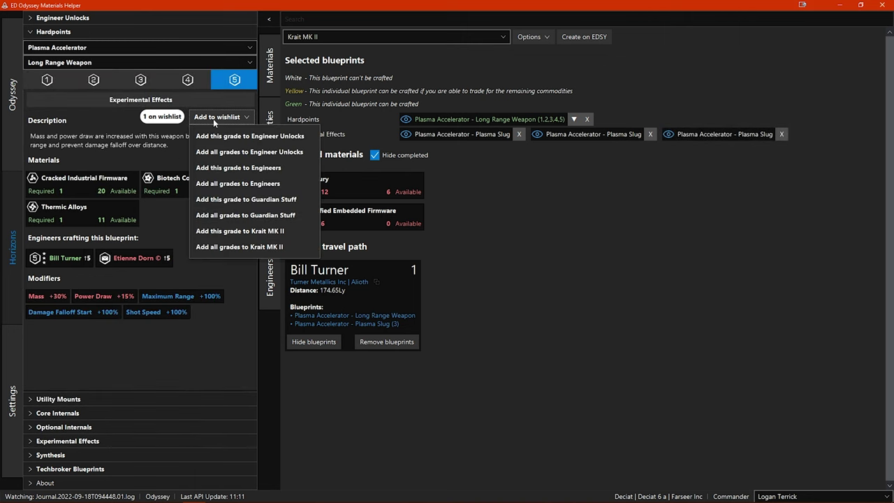
{"action": "left_click", "coordinate": [233, 247]}
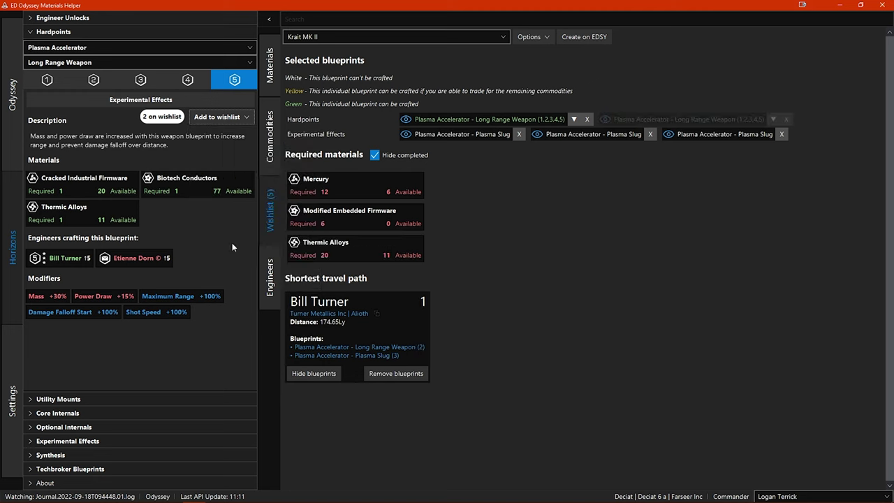
{"action": "left_click", "coordinate": [210, 118]}
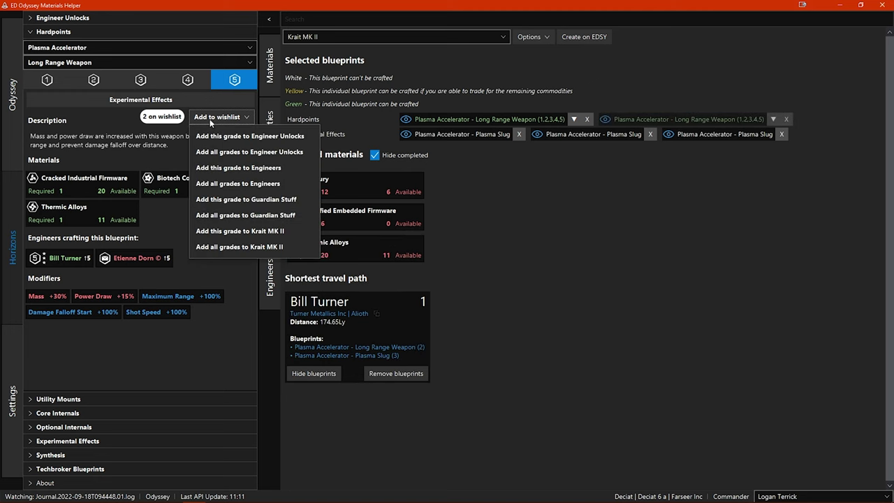
{"action": "left_click", "coordinate": [227, 247]}
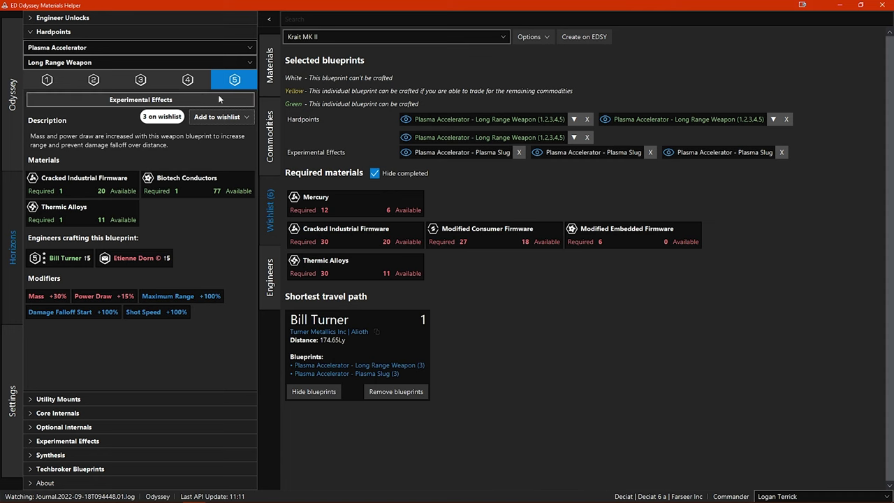
Step: Add all grades of the Beam Laser's Long Range Weapon blueprint to the Krait MK II wishlist twice
{"action": "left_click", "coordinate": [136, 52]}
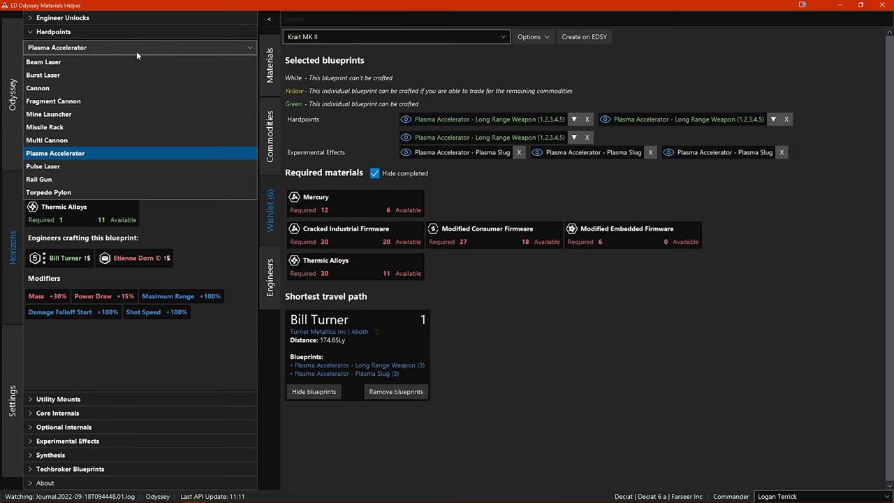
{"action": "left_click", "coordinate": [96, 61]}
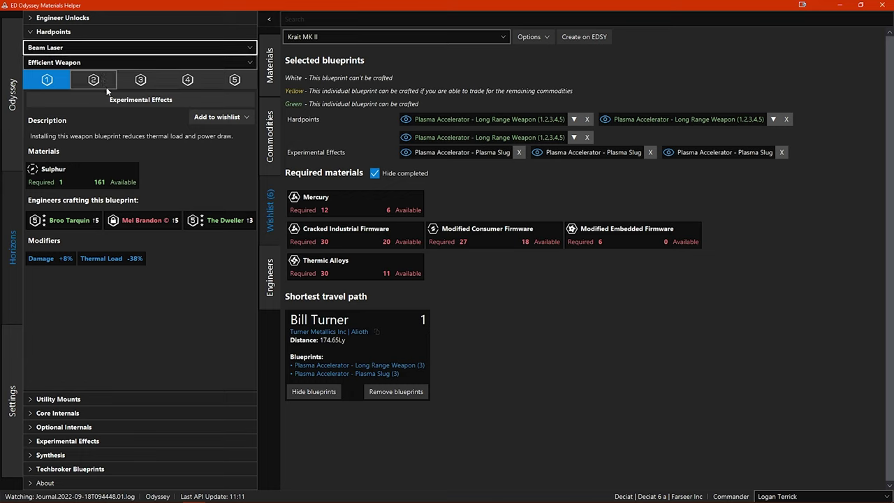
{"action": "left_click", "coordinate": [236, 83]}
{"action": "left_click", "coordinate": [118, 63]}
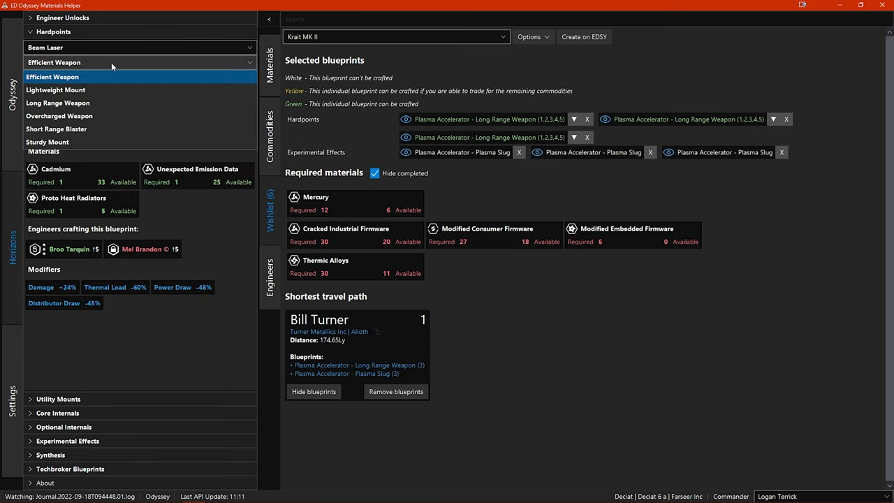
{"action": "left_click", "coordinate": [87, 103]}
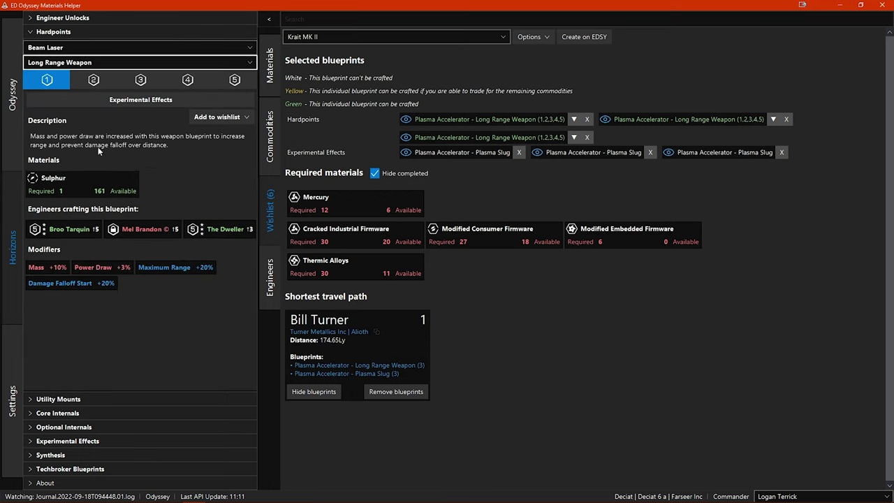
{"action": "left_click", "coordinate": [218, 116]}
{"action": "left_click", "coordinate": [239, 246]}
{"action": "left_click", "coordinate": [227, 118]}
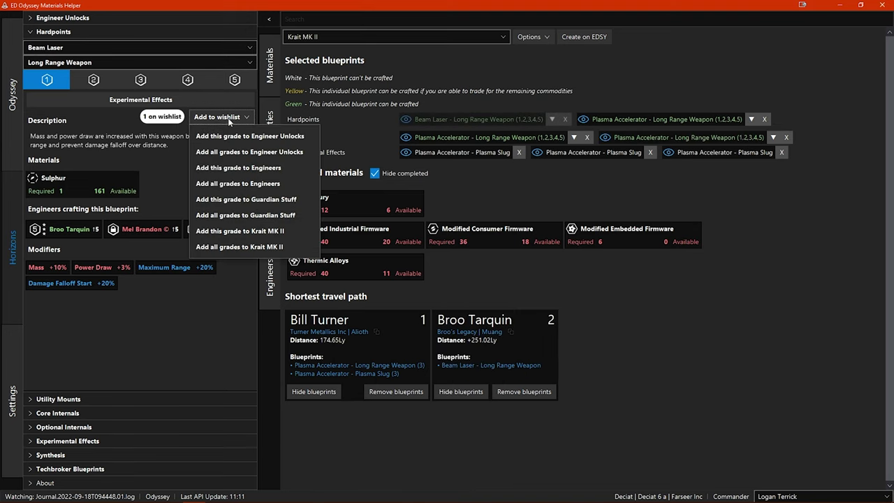
{"action": "left_click", "coordinate": [241, 248]}
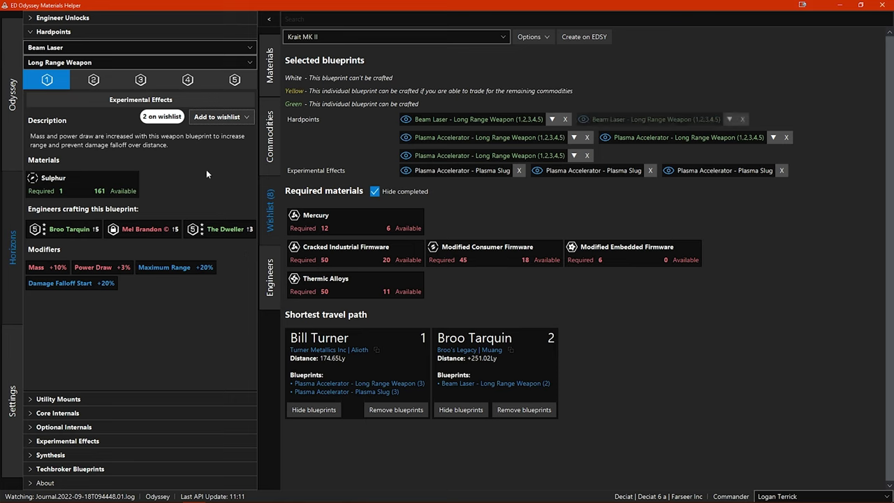
Step: Add the Beam Laser's Thermal Vent experimental effect to the Krait MK II wishlist twice
{"action": "left_click", "coordinate": [133, 101]}
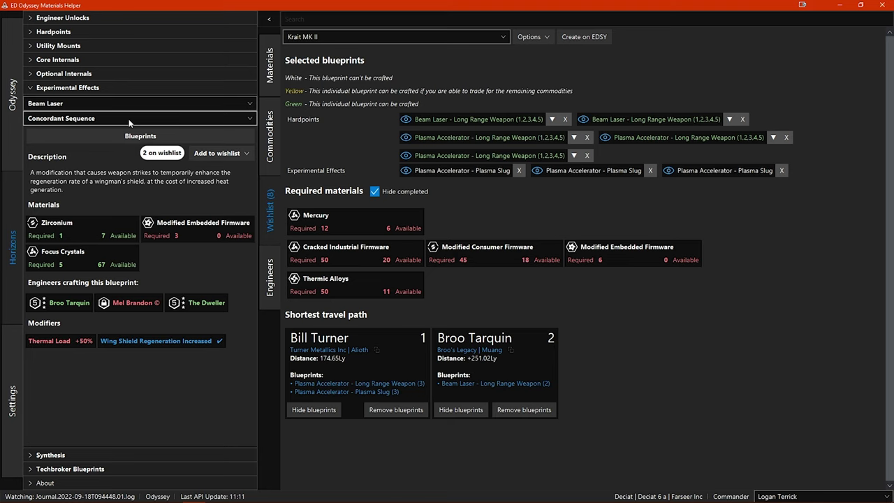
{"action": "left_click", "coordinate": [128, 120]}
{"action": "left_click", "coordinate": [110, 233]}
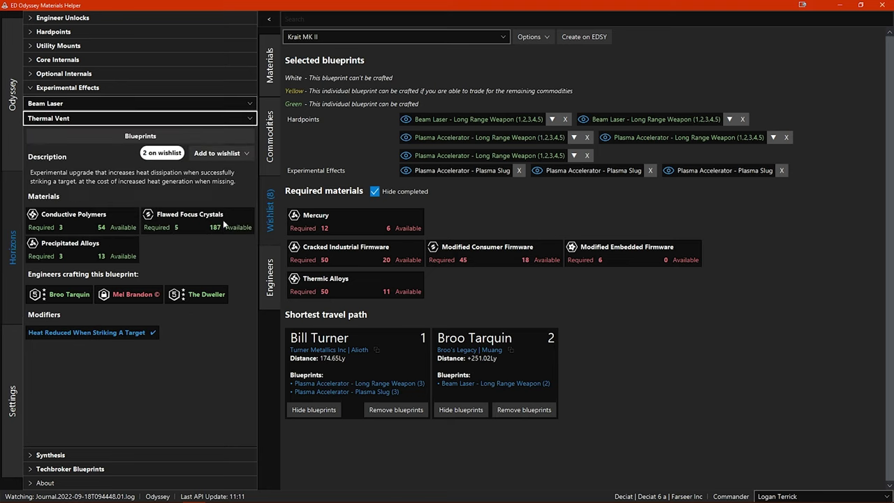
{"action": "left_click", "coordinate": [225, 153]}
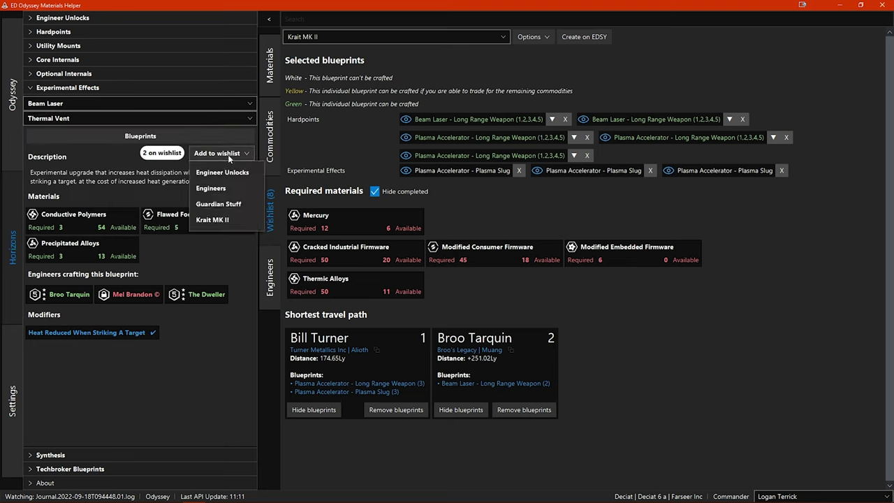
{"action": "left_click", "coordinate": [225, 221]}
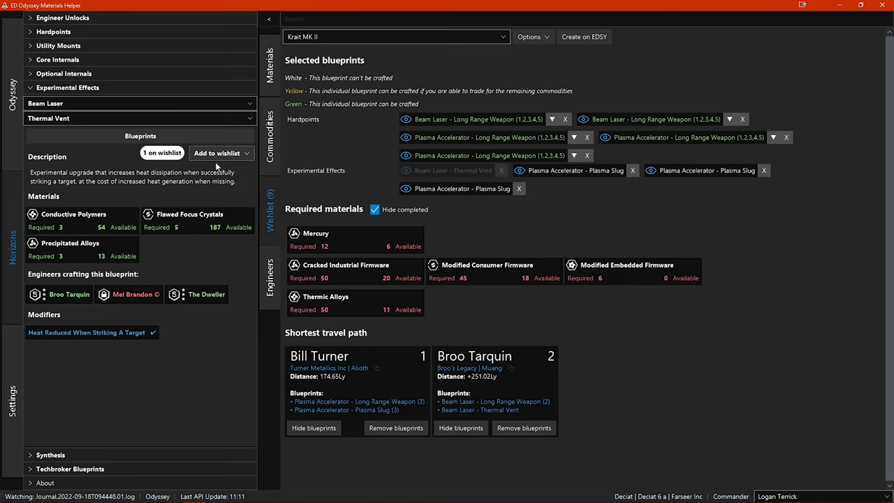
{"action": "left_click", "coordinate": [222, 152]}
{"action": "left_click", "coordinate": [216, 220]}
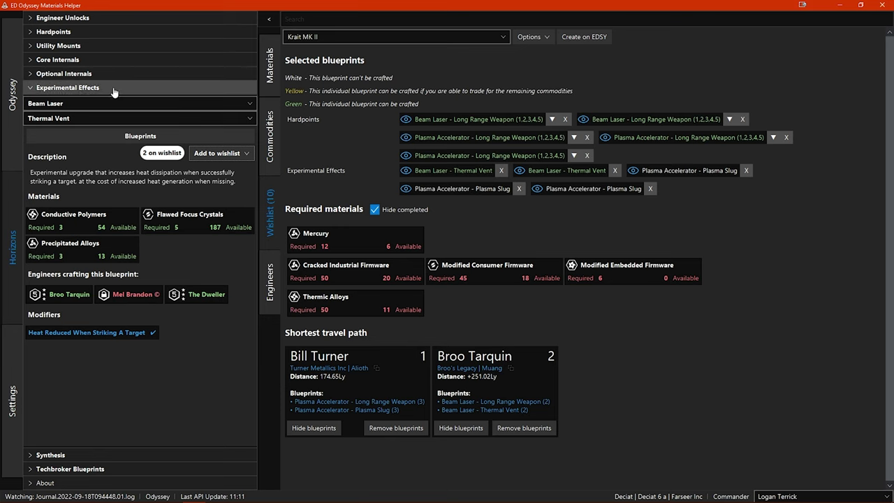
Step: Look over the weapon types under Hardpoints and the module types under Utility Mounts
{"action": "left_click", "coordinate": [106, 33]}
{"action": "left_click", "coordinate": [106, 46]}
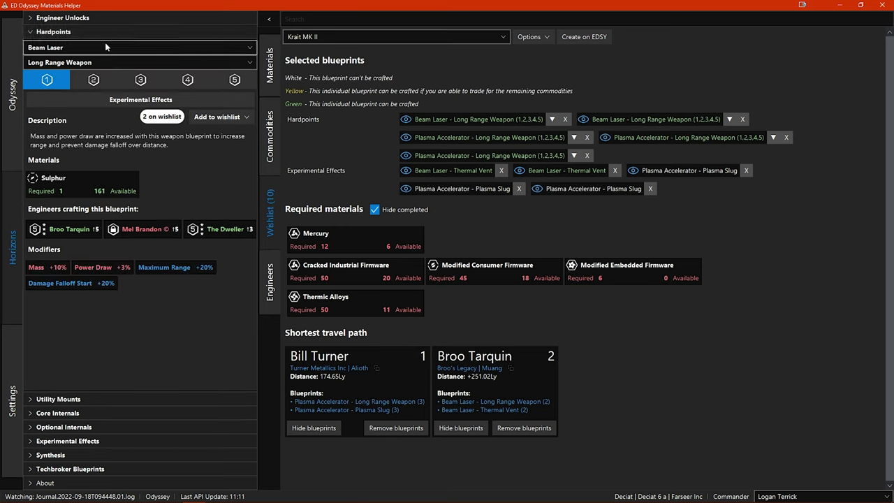
{"action": "left_click", "coordinate": [105, 50]}
{"action": "left_click", "coordinate": [70, 399]}
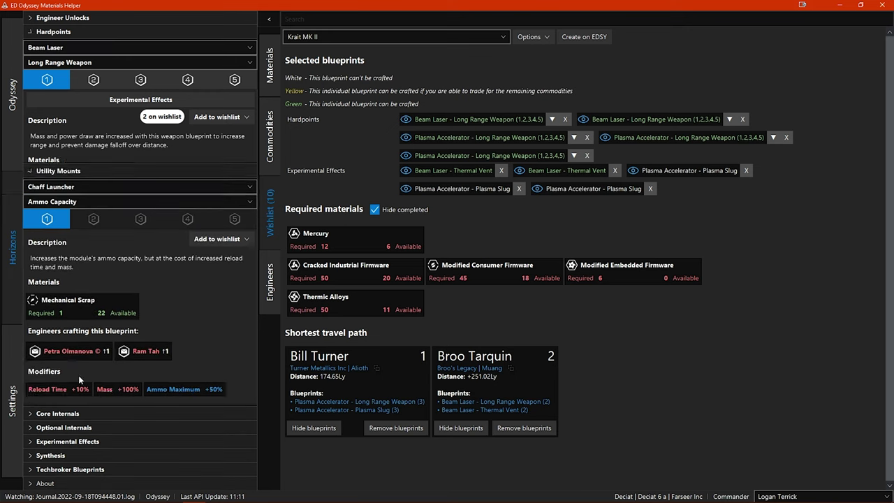
{"action": "left_click", "coordinate": [80, 63]}
{"action": "left_click", "coordinate": [81, 64]}
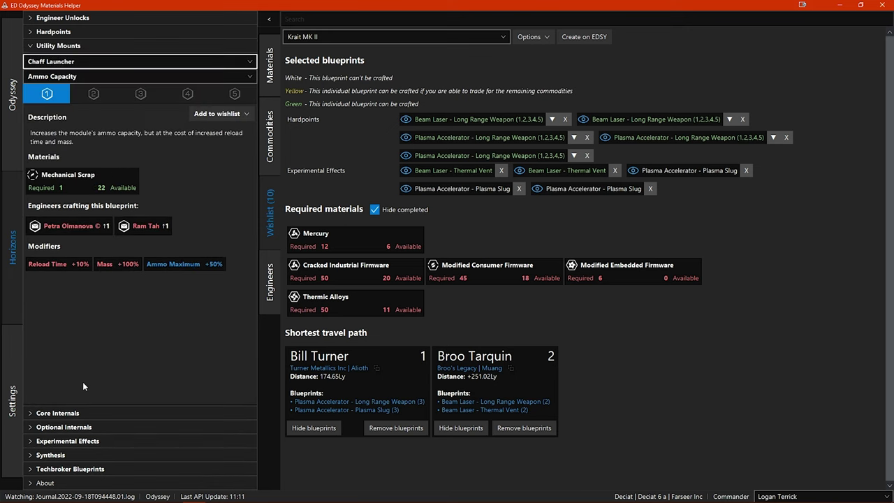
Step: Look over the module types under Optional Internals and the list of Synthesis recipes
{"action": "left_click", "coordinate": [70, 427]}
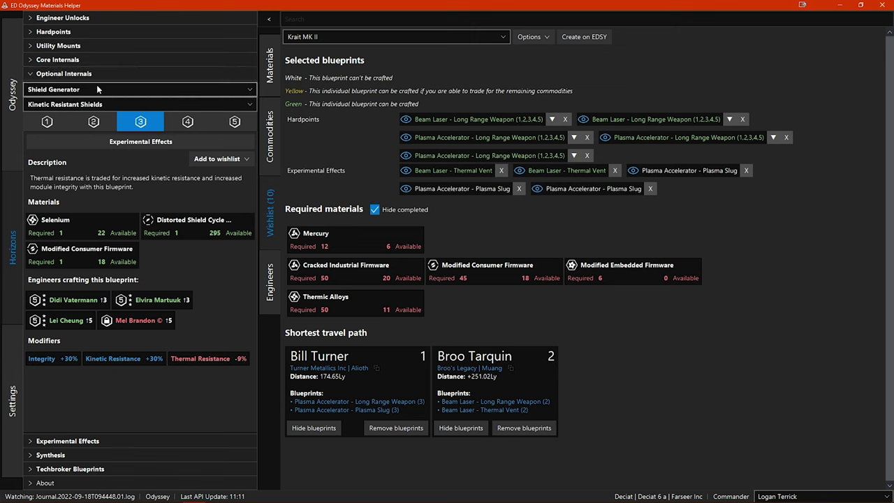
{"action": "left_click", "coordinate": [97, 88]}
{"action": "left_click", "coordinate": [96, 85]}
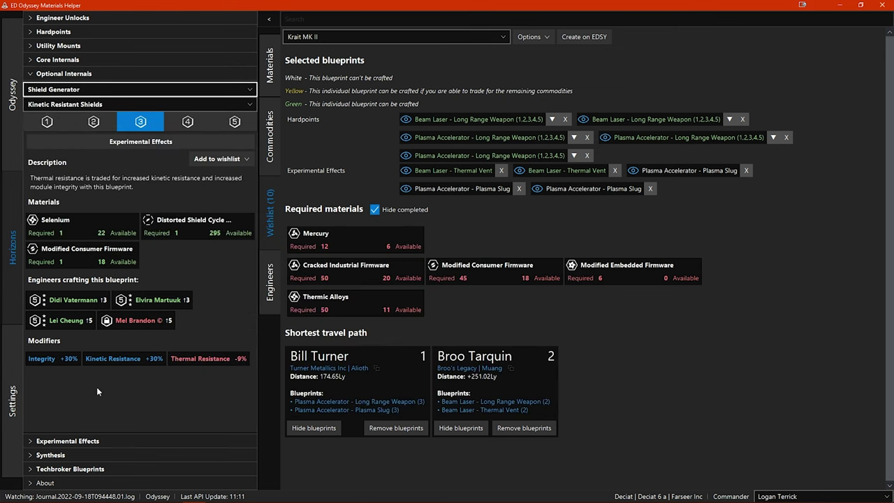
{"action": "left_click", "coordinate": [82, 455]}
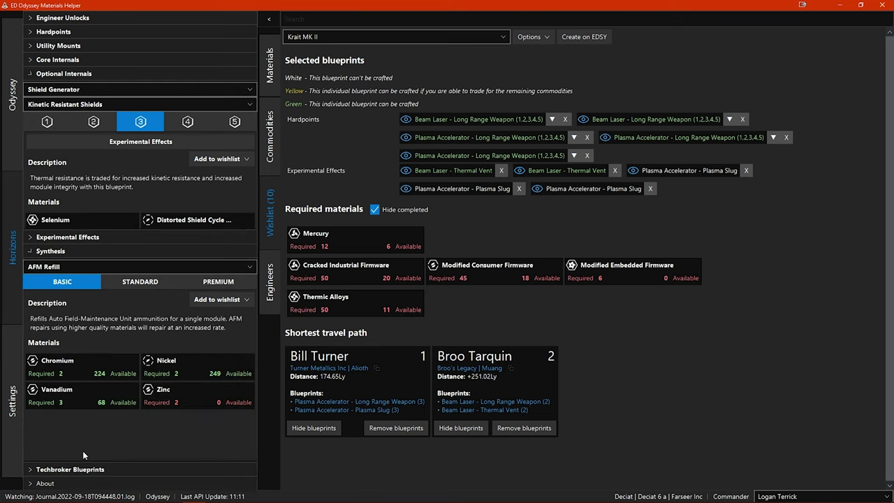
{"action": "left_click", "coordinate": [109, 116]}
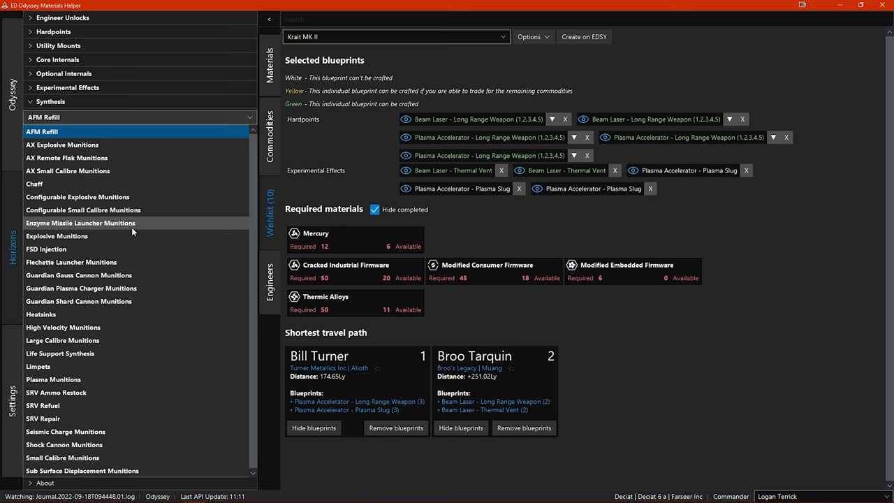
{"action": "left_click", "coordinate": [105, 117]}
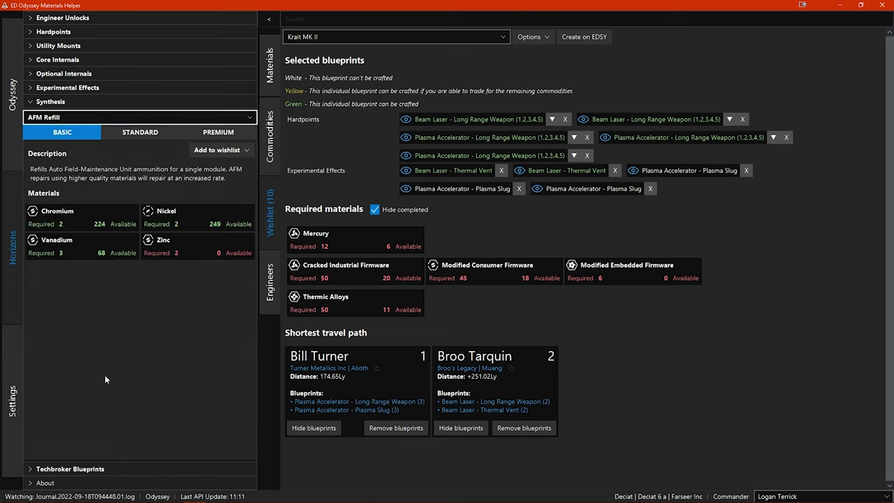
Step: Examine the Techbroker Blueprints categories and view the Bobblehead blueprint under Human Livery
{"action": "left_click", "coordinate": [92, 467]}
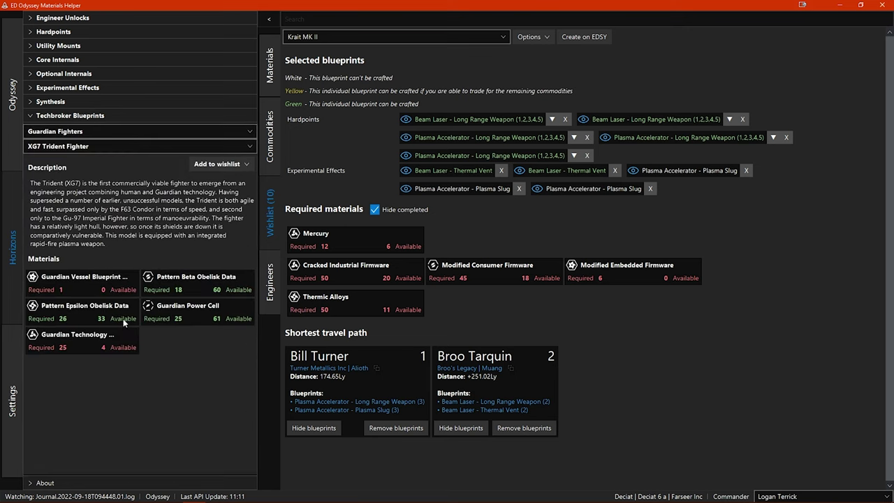
{"action": "left_click", "coordinate": [106, 133]}
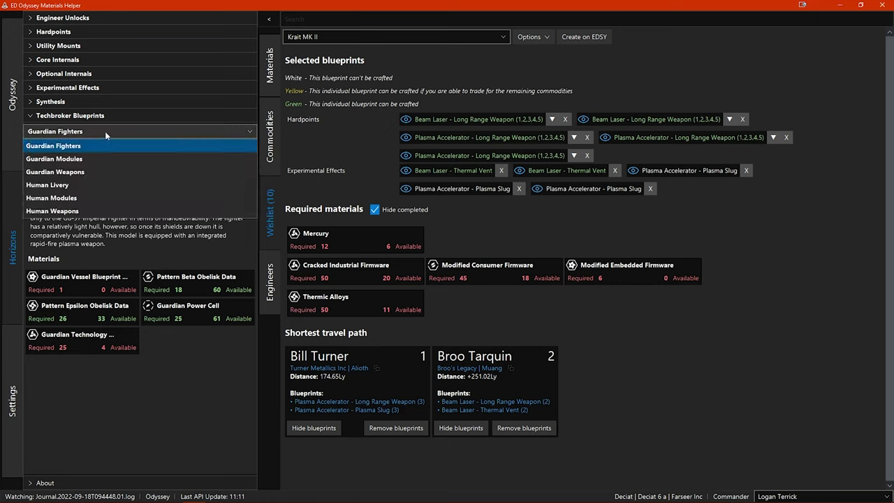
{"action": "left_click", "coordinate": [83, 184]}
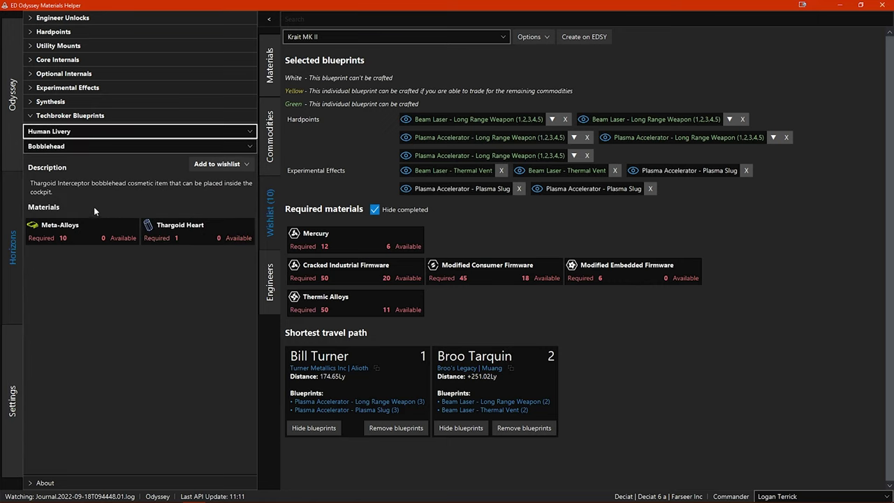
{"action": "left_click", "coordinate": [101, 146]}
{"action": "left_click", "coordinate": [102, 146]}
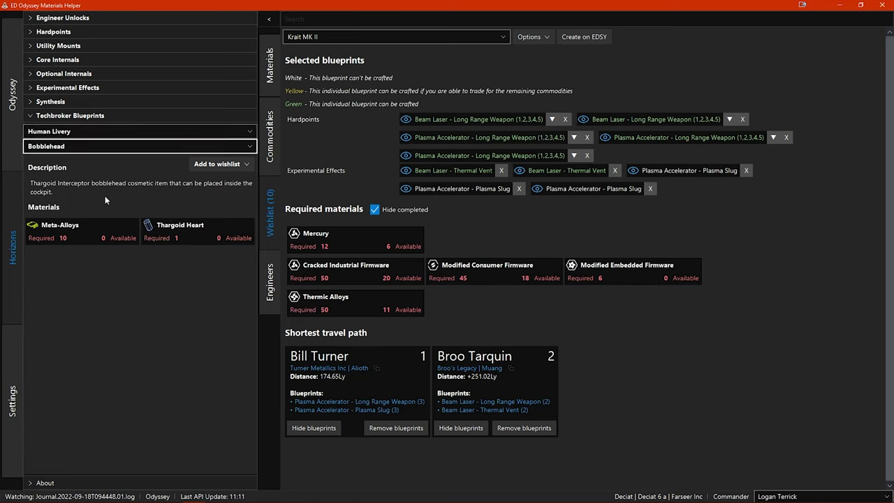
{"action": "mouse_move", "coordinate": [104, 232]}
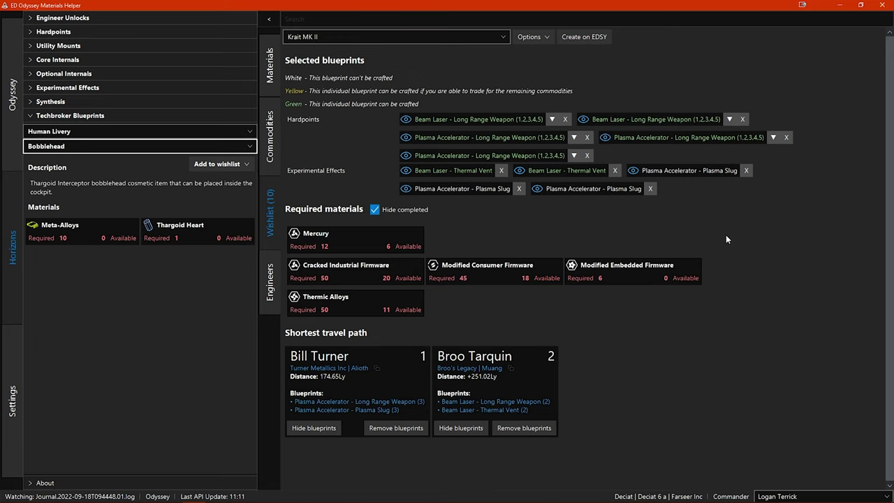
Step: Switch to EDSY from the Krait MK II wishlist and open the stored Krait MK II build
{"action": "left_click", "coordinate": [599, 39]}
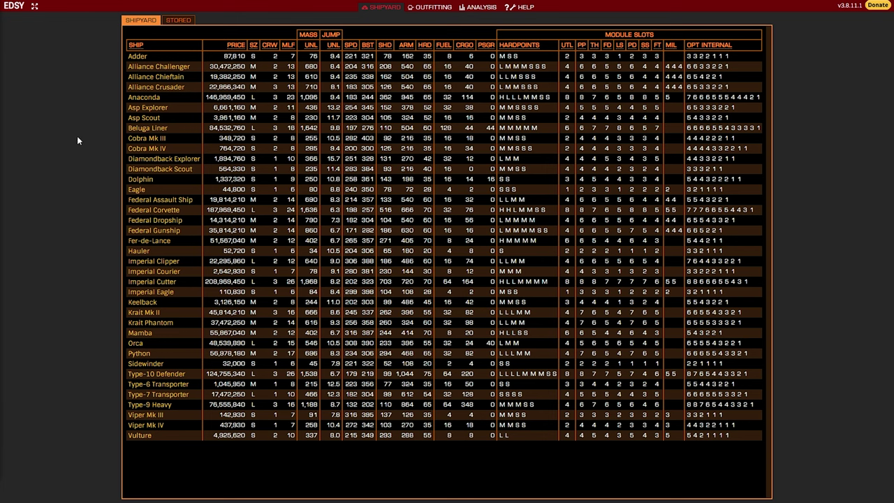
{"action": "left_click", "coordinate": [178, 21]}
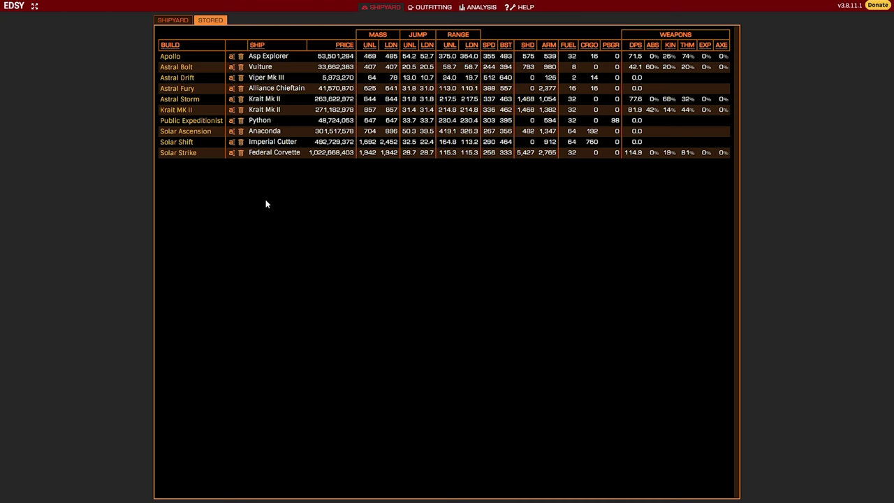
{"action": "left_click", "coordinate": [176, 110]}
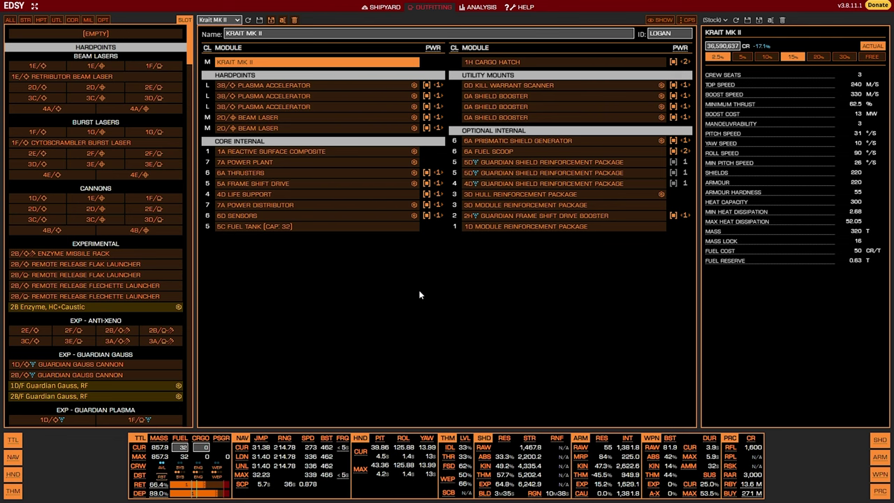
Step: Examine the engineering on the build's Plasma Accelerators, Beam Laser, utility mounts, Hull Reinforcement Package, Thrusters and Frame Shift Drive
{"action": "left_click", "coordinate": [278, 89]}
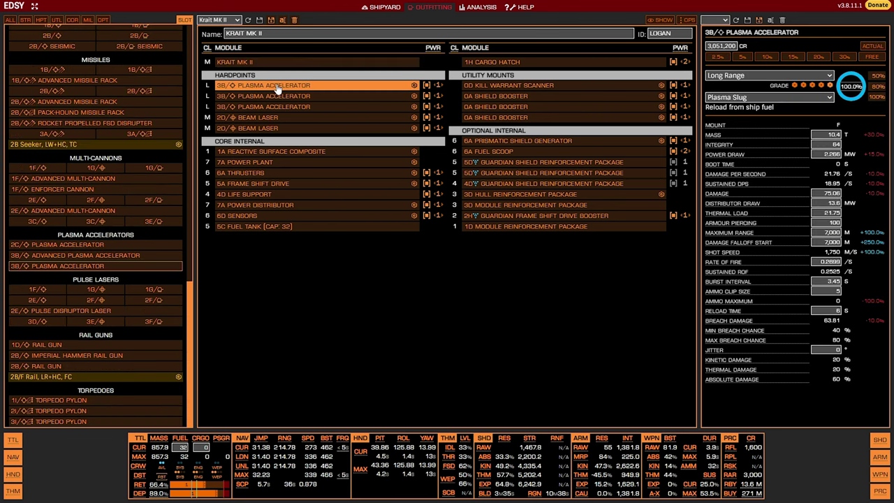
{"action": "left_click", "coordinate": [322, 106]}
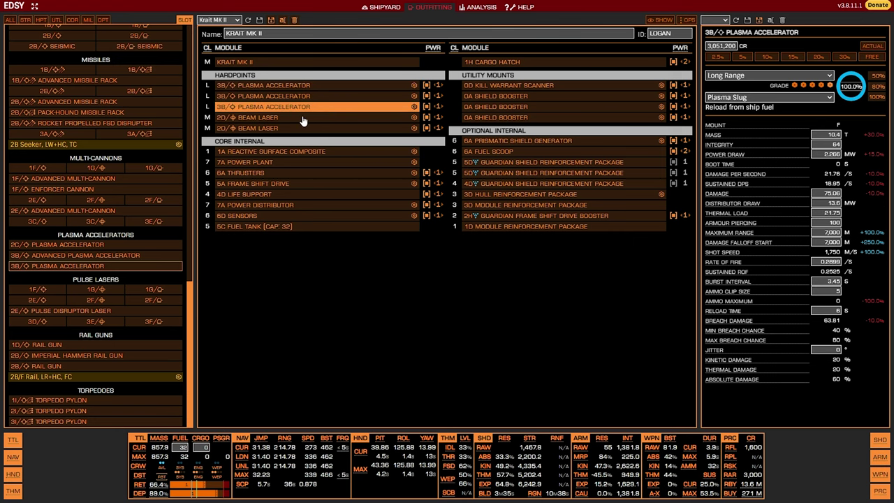
{"action": "left_click", "coordinate": [301, 121]}
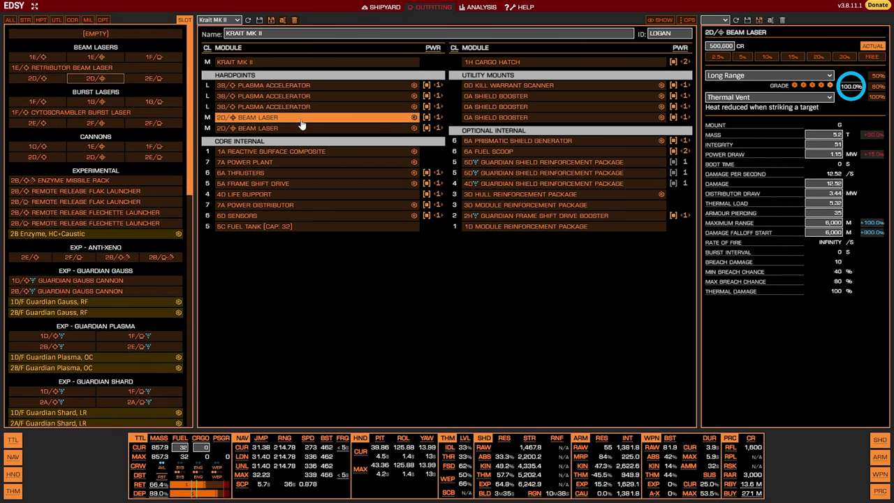
{"action": "left_click", "coordinate": [514, 87]}
{"action": "left_click", "coordinate": [515, 97]}
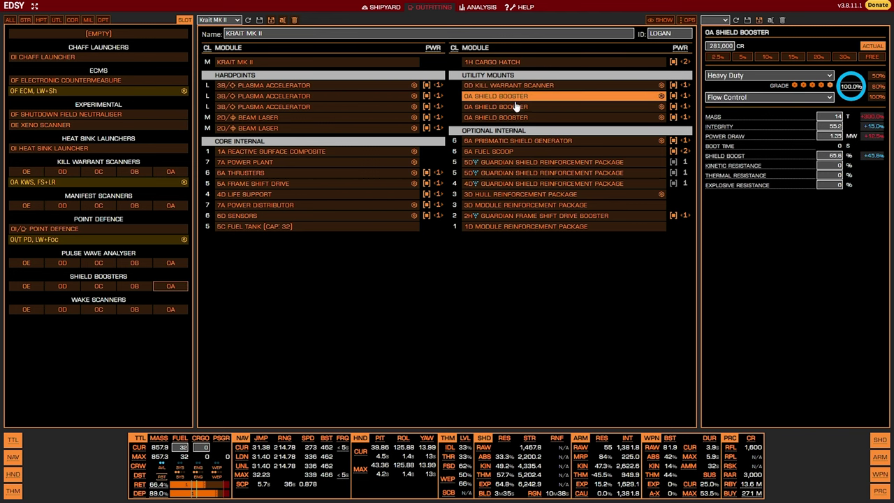
{"action": "left_click", "coordinate": [516, 108]}
{"action": "left_click", "coordinate": [510, 119]}
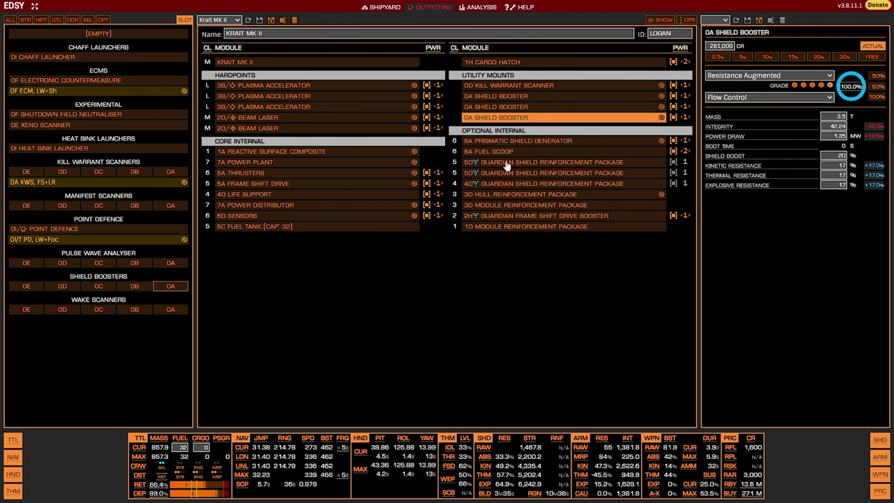
{"action": "left_click", "coordinate": [507, 198]}
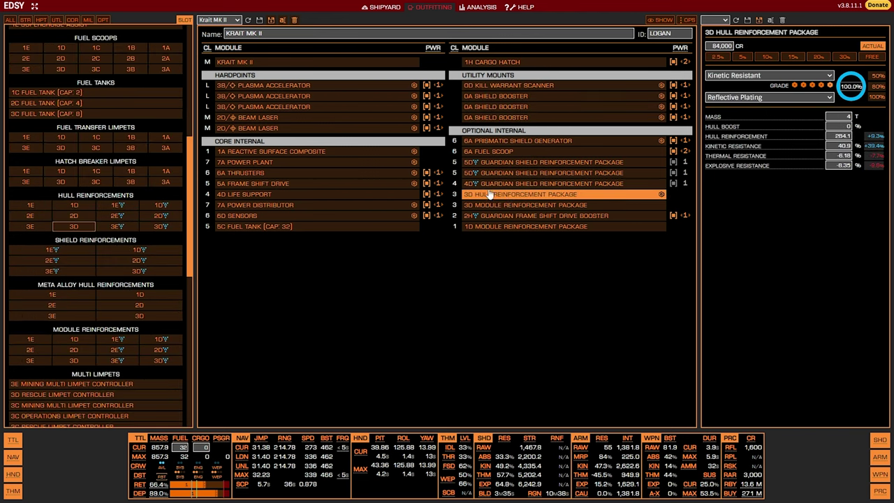
{"action": "left_click", "coordinate": [273, 175]}
{"action": "left_click", "coordinate": [274, 184]}
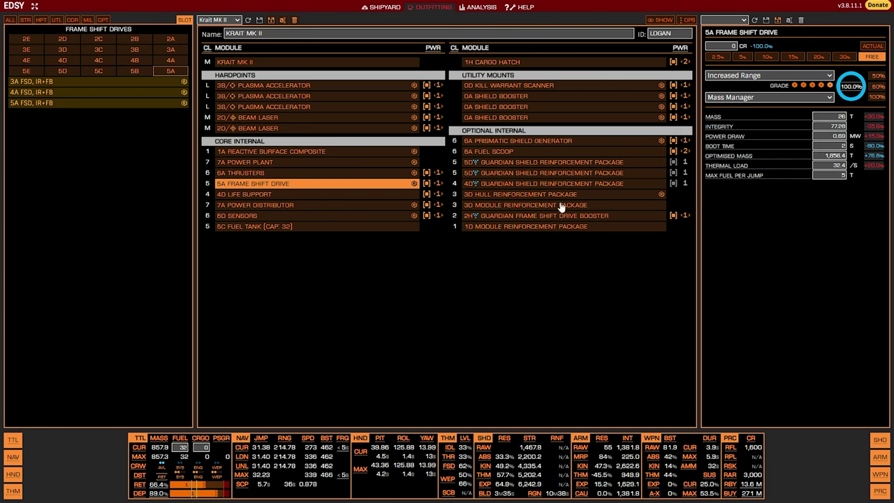
Step: Export the Krait MK II build from EDSY to EDOMH
{"action": "left_click", "coordinate": [689, 21]}
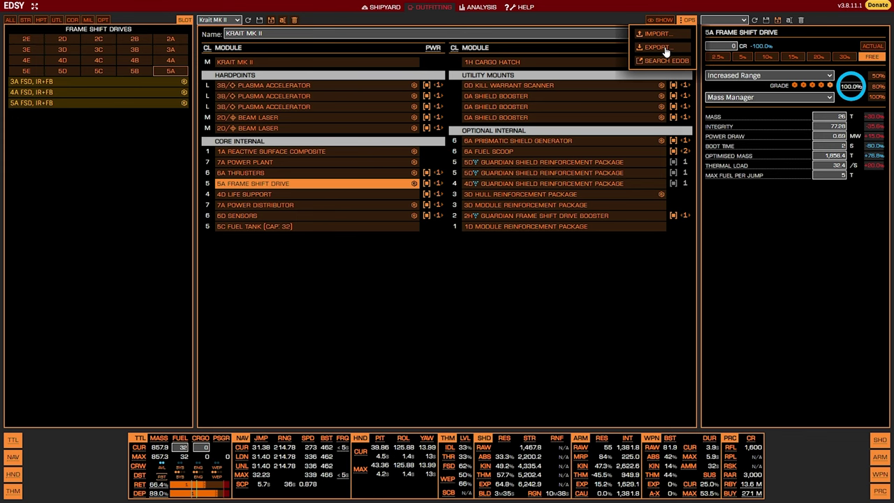
{"action": "left_click", "coordinate": [666, 52]}
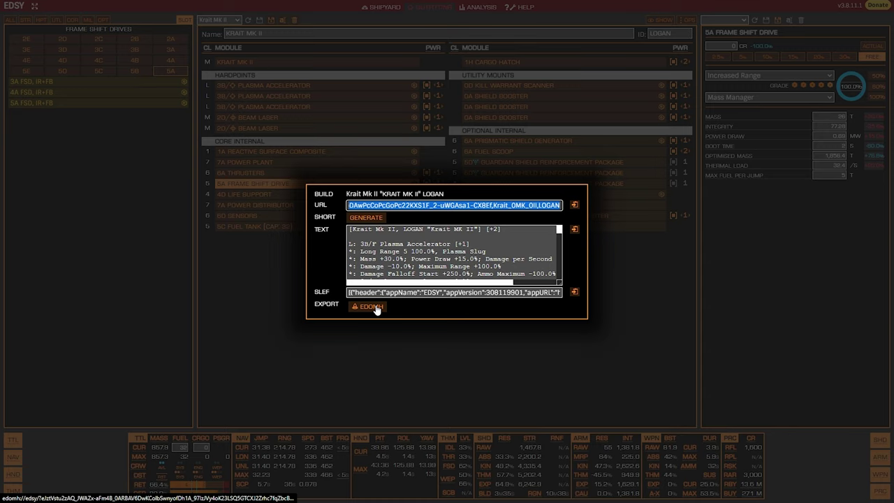
{"action": "left_click", "coordinate": [371, 307]}
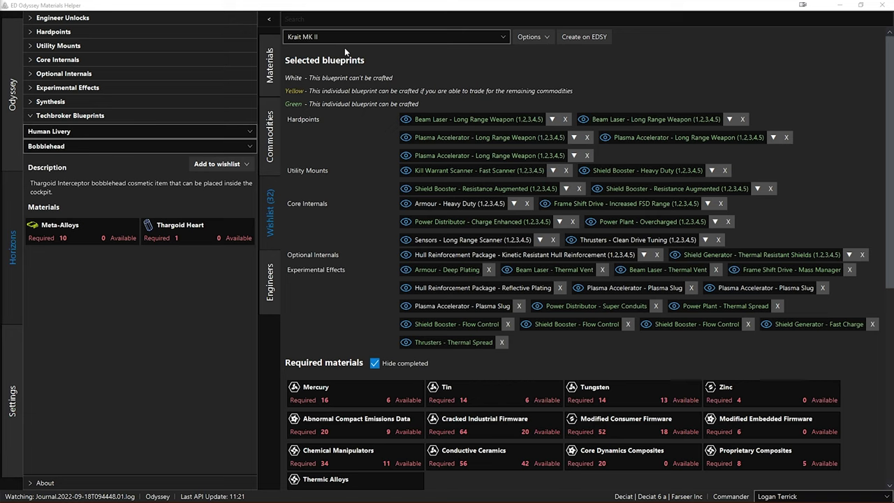
Step: Review the imported Krait MK II wishlist and include completed entries in its required materials list
{"action": "scroll", "coordinate": [509, 304], "scroll_direction": "down", "scroll_amount": 5}
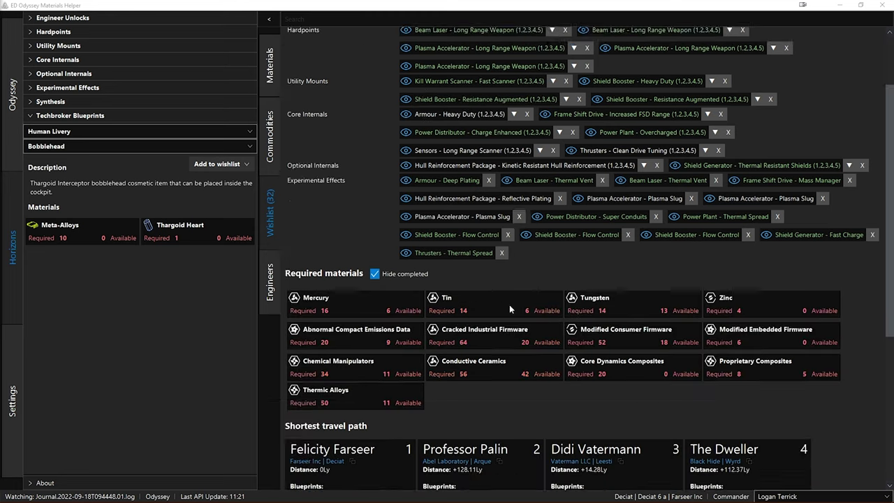
{"action": "scroll", "coordinate": [492, 297], "scroll_direction": "up", "scroll_amount": 1}
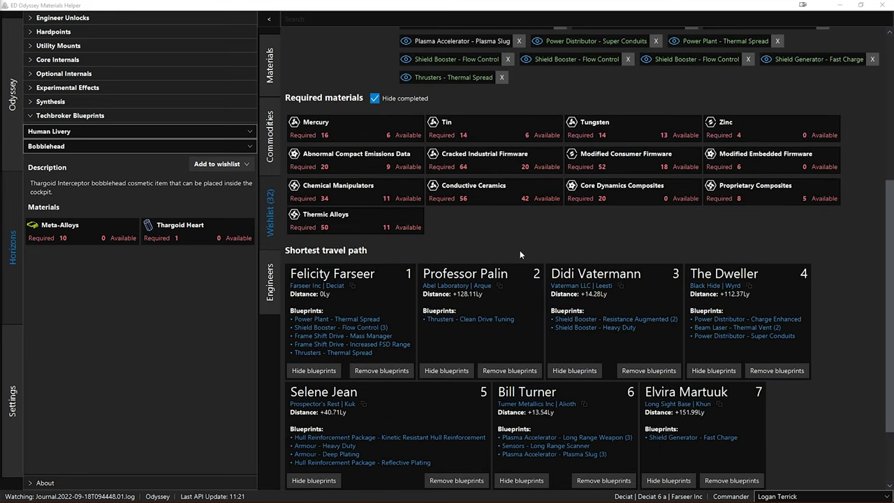
{"action": "left_click", "coordinate": [375, 98]}
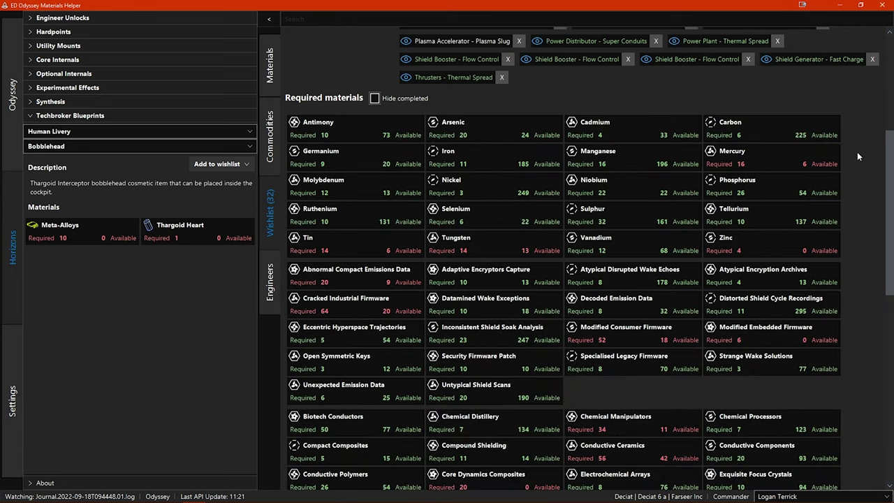
{"action": "left_click_drag", "start_coordinate": [888, 162], "coordinate": [893, 236]}
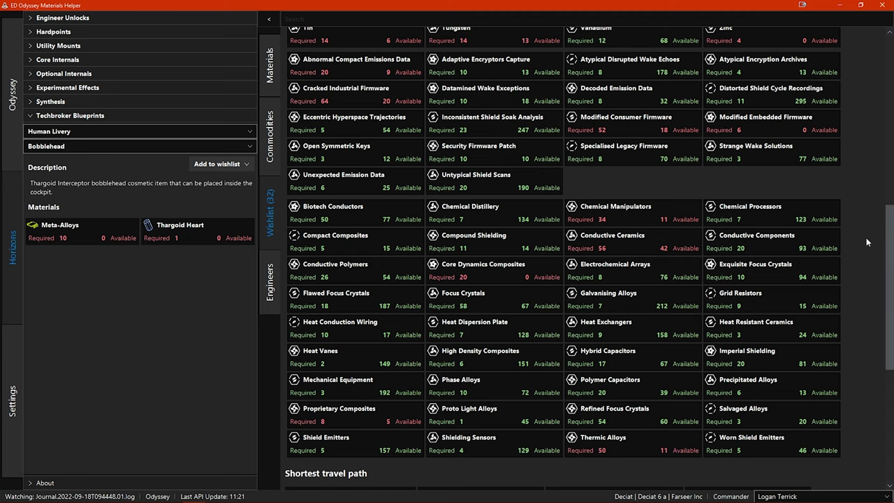
Step: Review the Krait MK II wishlist's shortest travel path and hide completed entries in its required materials
{"action": "scroll", "coordinate": [867, 237], "scroll_direction": "down", "scroll_amount": 5}
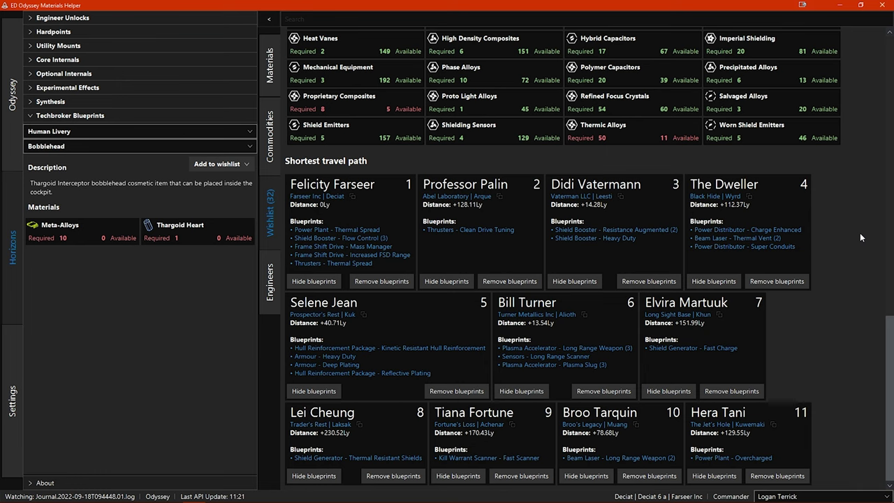
{"action": "scroll", "coordinate": [859, 232], "scroll_direction": "up", "scroll_amount": 15}
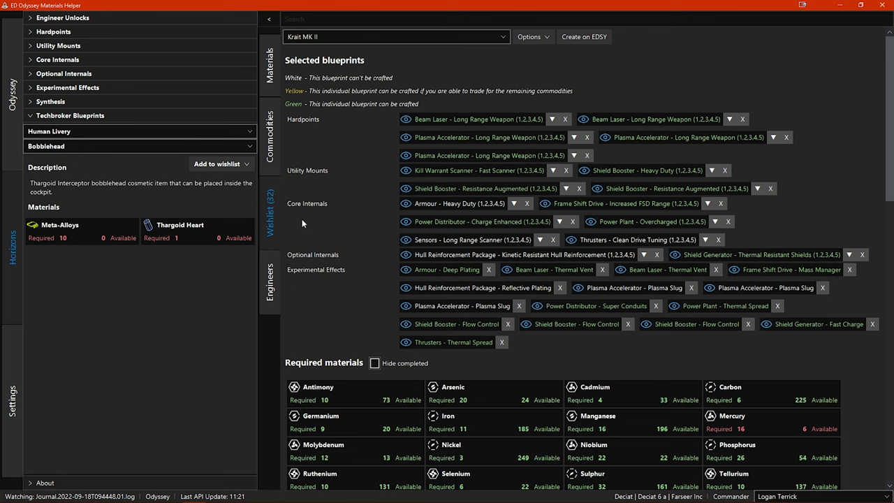
{"action": "scroll", "coordinate": [302, 219], "scroll_direction": "down", "scroll_amount": 6}
{"action": "scroll", "coordinate": [315, 216], "scroll_direction": "up", "scroll_amount": 3}
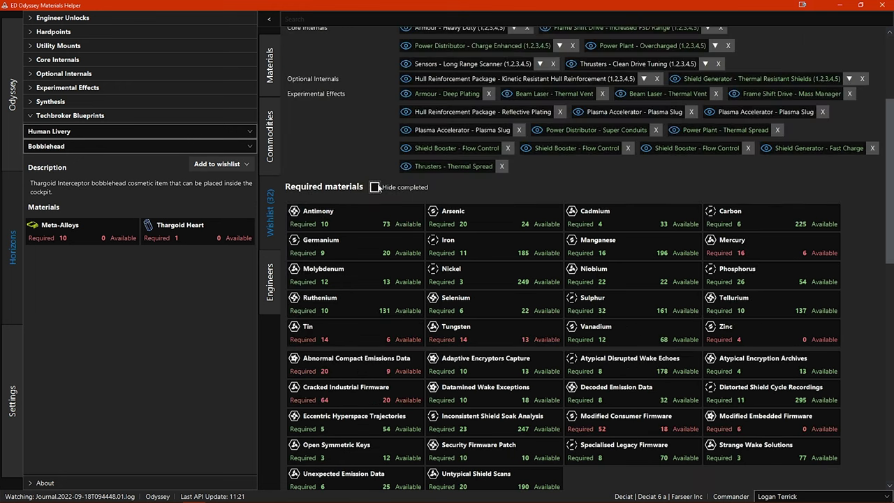
{"action": "left_click", "coordinate": [375, 187]}
{"action": "scroll", "coordinate": [354, 151], "scroll_direction": "down", "scroll_amount": 1}
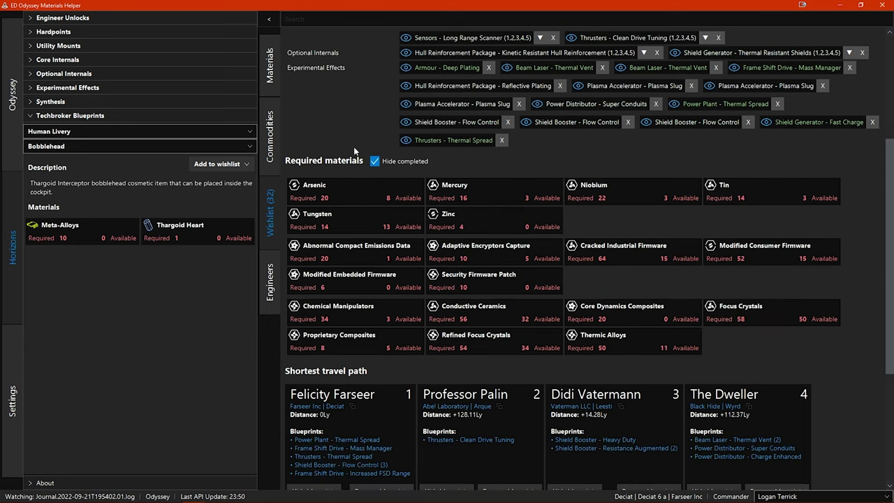
{"action": "scroll", "coordinate": [354, 151], "scroll_direction": "down", "scroll_amount": 3}
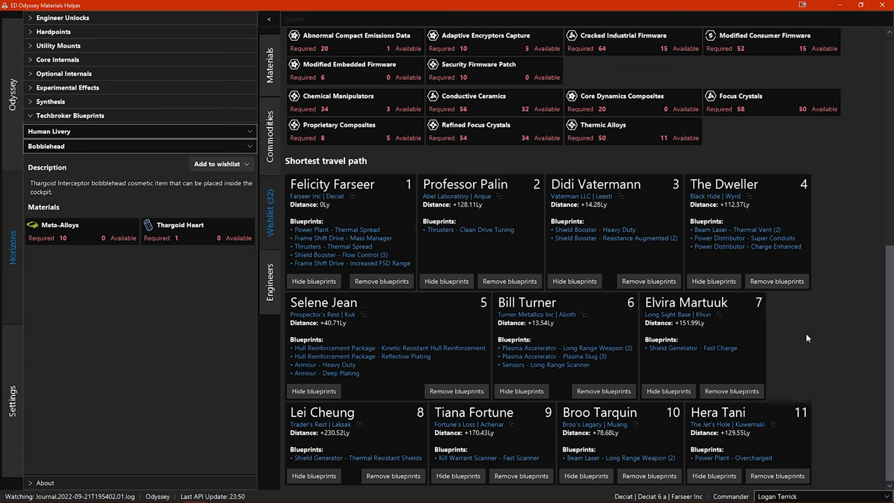
Step: Pin the Beam Laser Long Range Weapon blueprint at Broo Tarquin and review the recalculated shortest travel path
{"action": "left_click", "coordinate": [613, 460]}
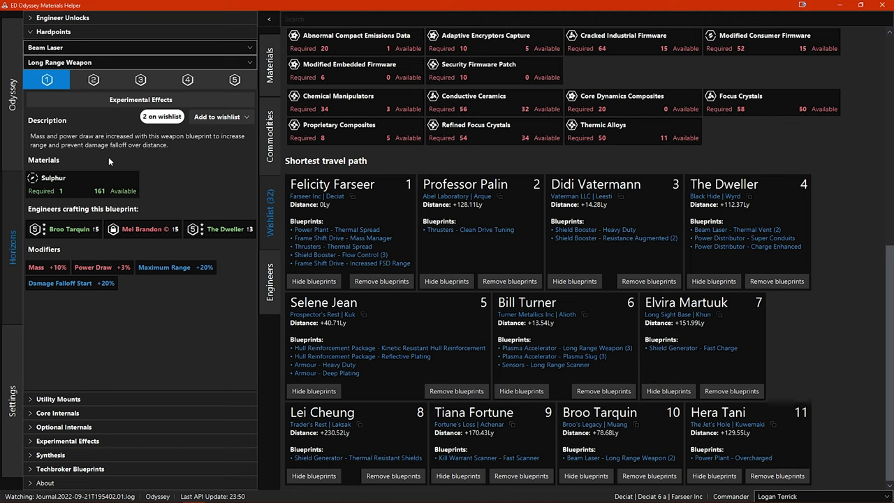
{"action": "double_click", "coordinate": [70, 234]}
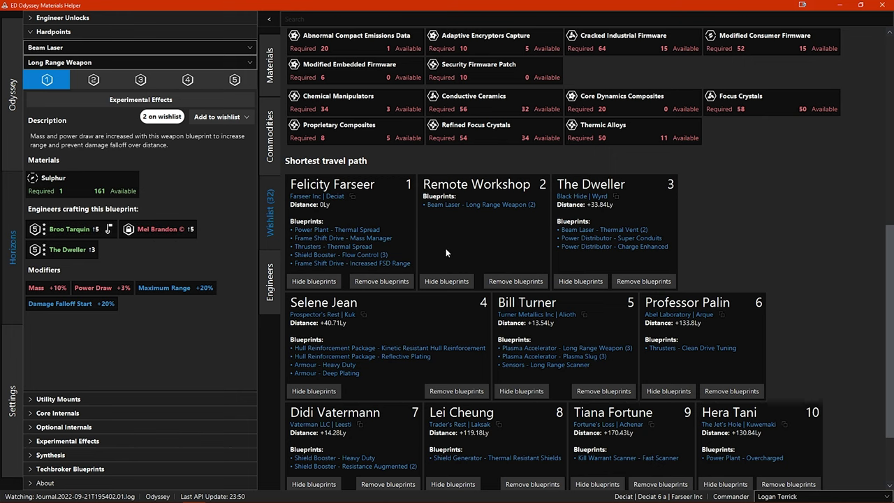
{"action": "scroll", "coordinate": [732, 263], "scroll_direction": "down", "scroll_amount": 3}
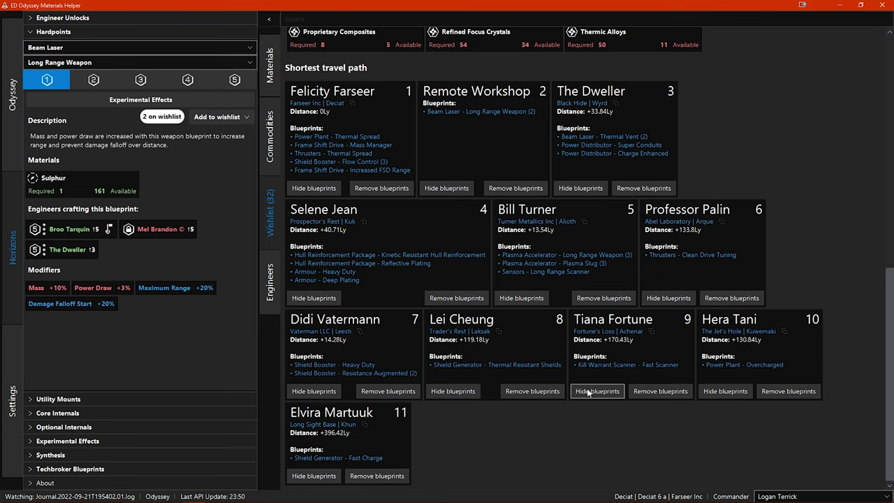
{"action": "scroll", "coordinate": [588, 391], "scroll_direction": "up", "scroll_amount": 4}
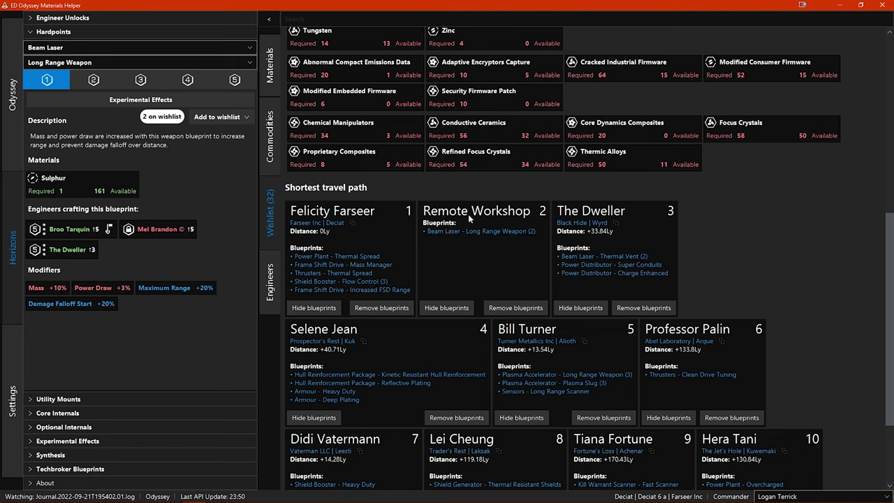
{"action": "scroll", "coordinate": [480, 226], "scroll_direction": "down", "scroll_amount": 3}
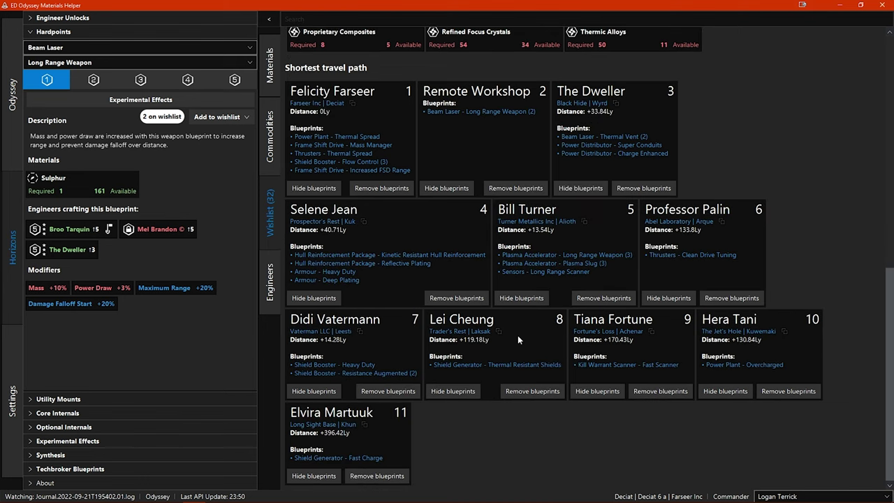
Step: Pin the Kill Warrant Scanner Fast Scanner blueprint at Tiana Fortune and the Shield Generator Thermal Resistant Shields blueprint at Lei Cheung
{"action": "left_click", "coordinate": [612, 365]}
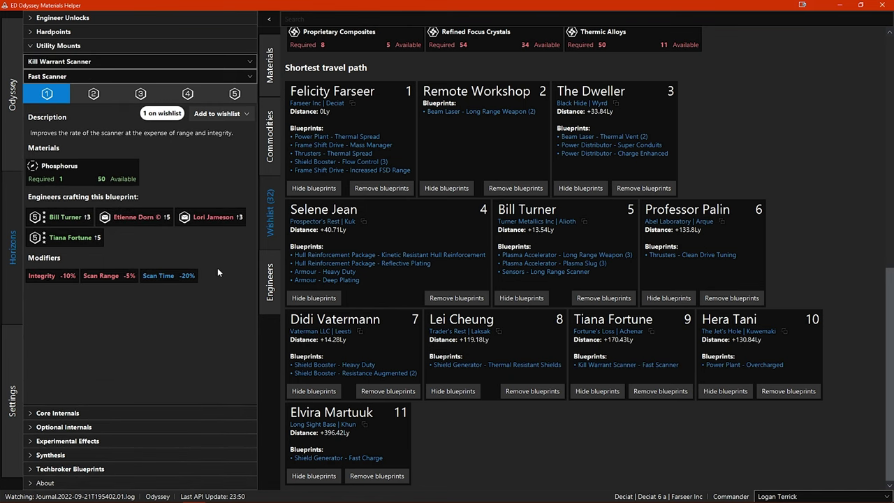
{"action": "left_click", "coordinate": [60, 239]}
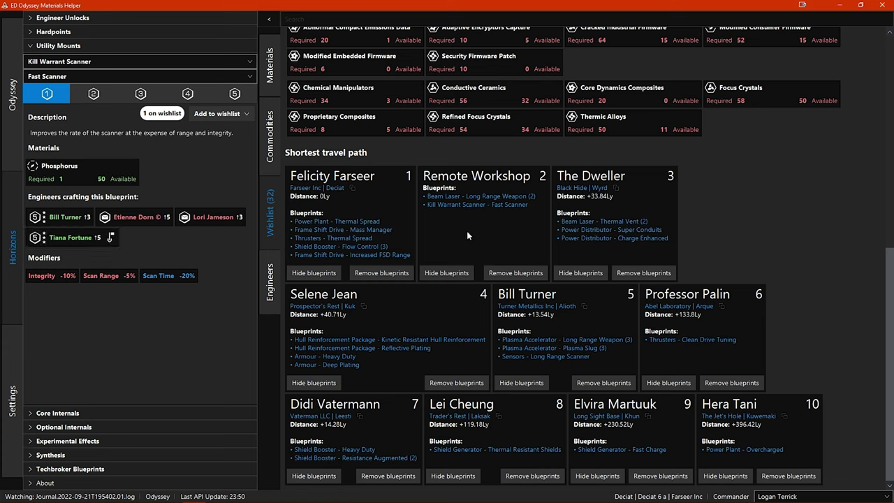
{"action": "left_click", "coordinate": [475, 451]}
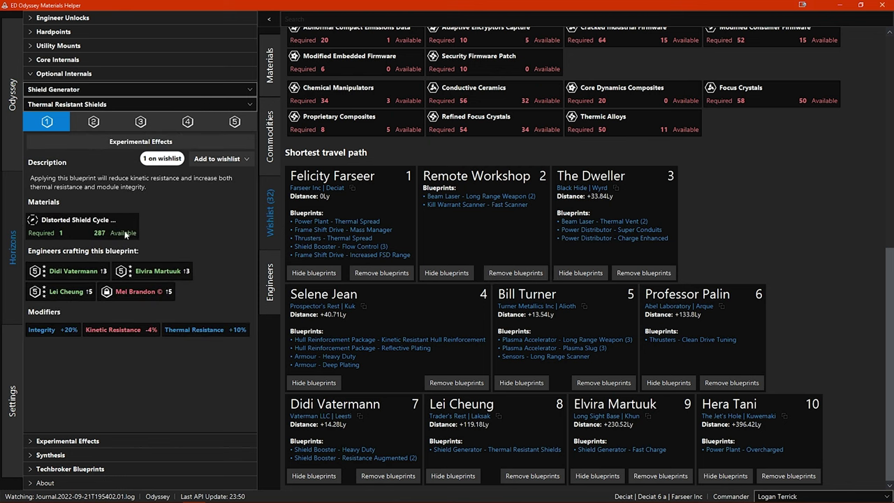
{"action": "left_click", "coordinate": [70, 294]}
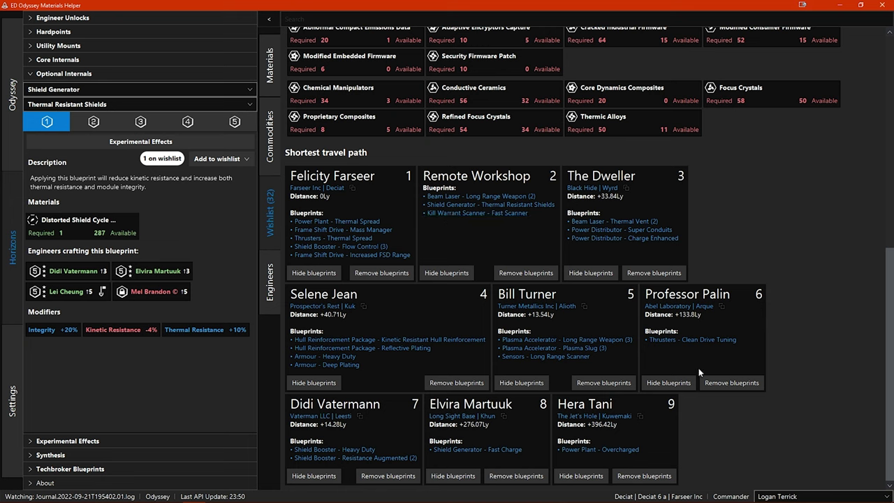
Step: Pin the Thrusters Clean Drive Tuning blueprint at Professor Palin
{"action": "left_click", "coordinate": [691, 340]}
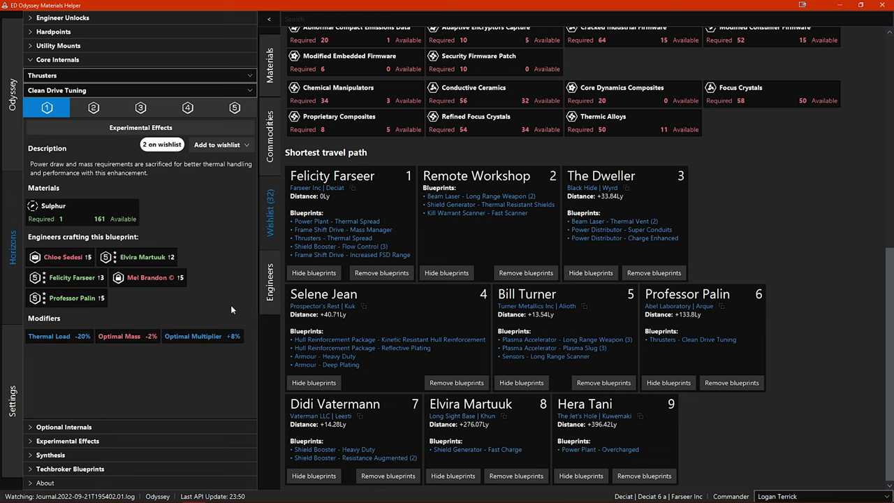
{"action": "left_click", "coordinate": [71, 299]}
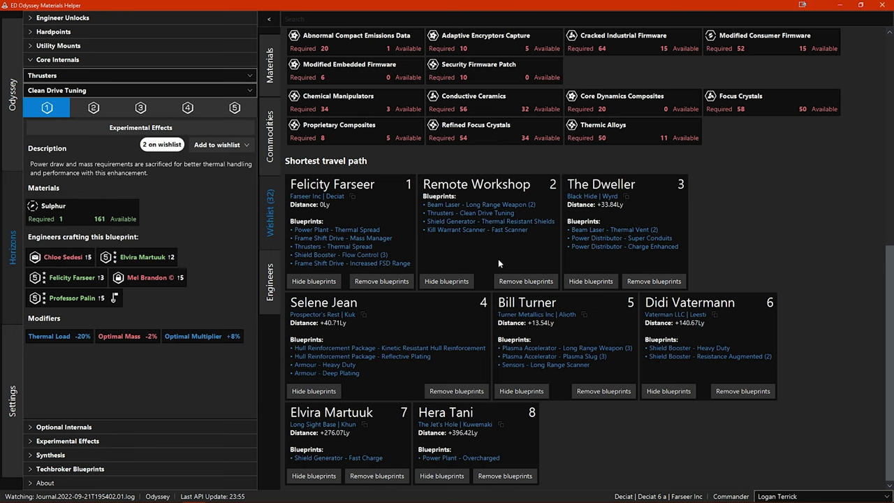
{"action": "scroll", "coordinate": [498, 263], "scroll_direction": "up", "scroll_amount": 6}
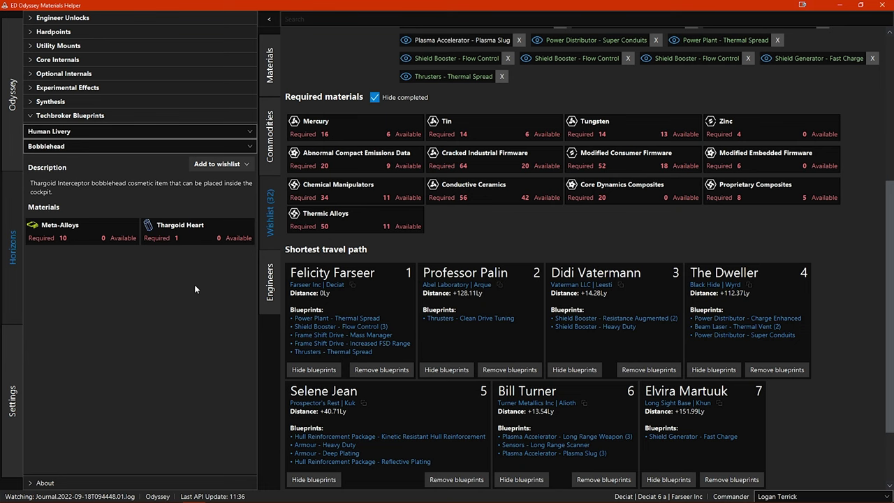
Step: Look through the complete Odyssey materials inventory of goods, assets and data
{"action": "left_click", "coordinate": [13, 94]}
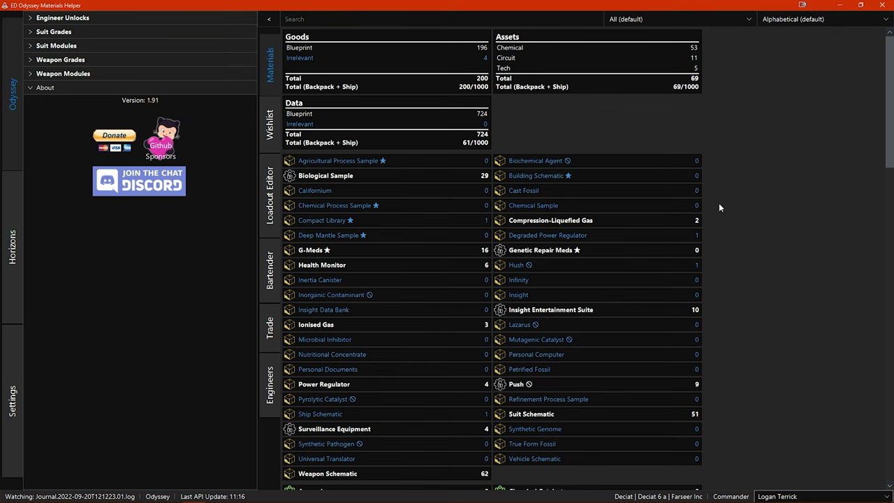
{"action": "scroll", "coordinate": [720, 208], "scroll_direction": "down", "scroll_amount": 20}
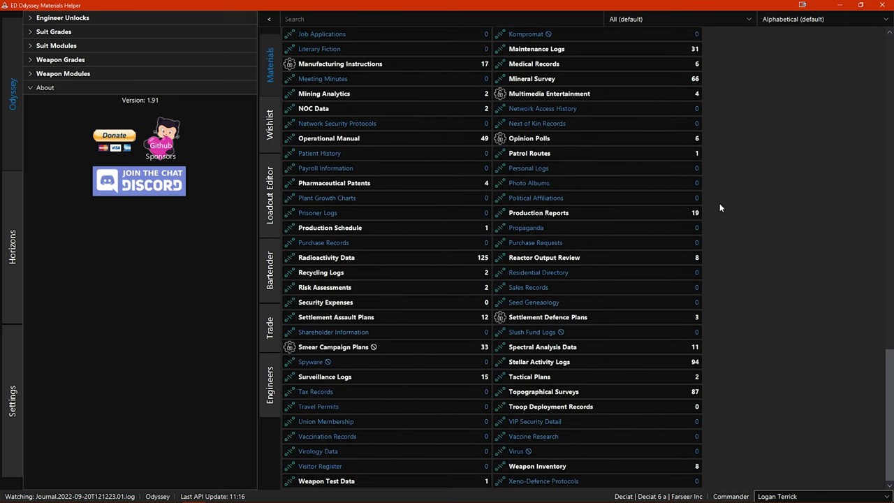
{"action": "scroll", "coordinate": [724, 206], "scroll_direction": "up", "scroll_amount": 20}
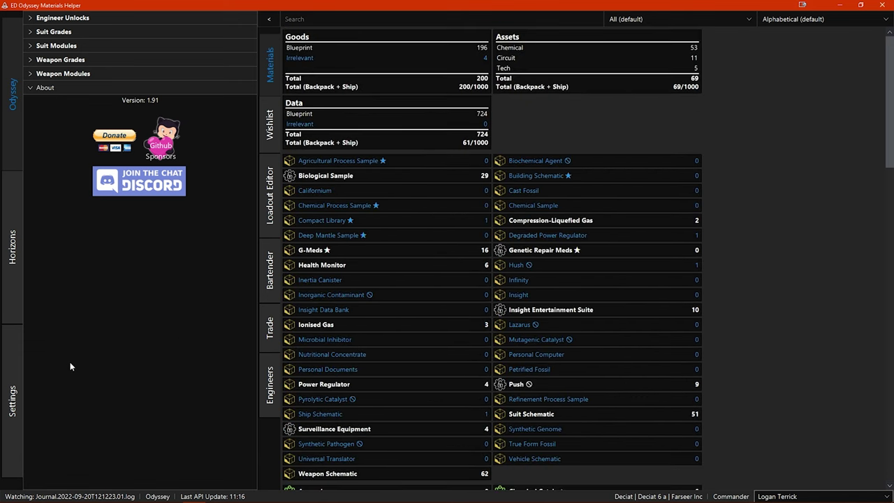
Step: Set the reading direction of the Odyssey materials to Vertical
{"action": "left_click", "coordinate": [14, 380]}
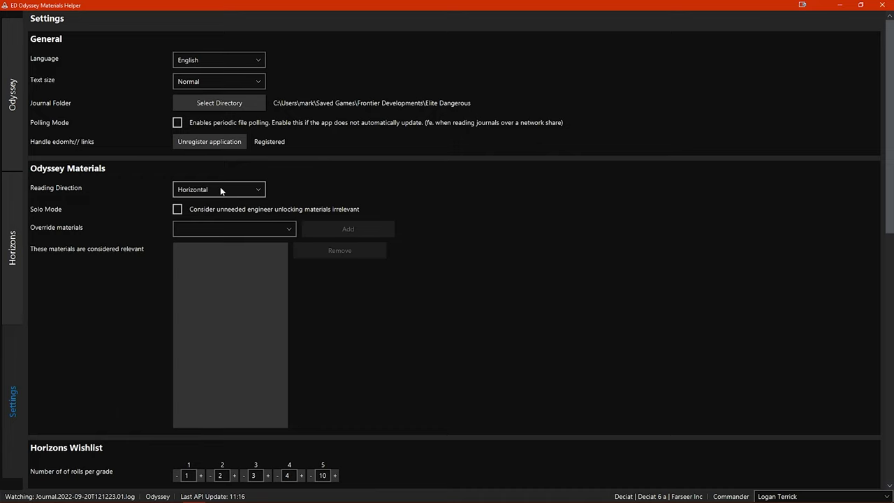
{"action": "left_click", "coordinate": [12, 91]}
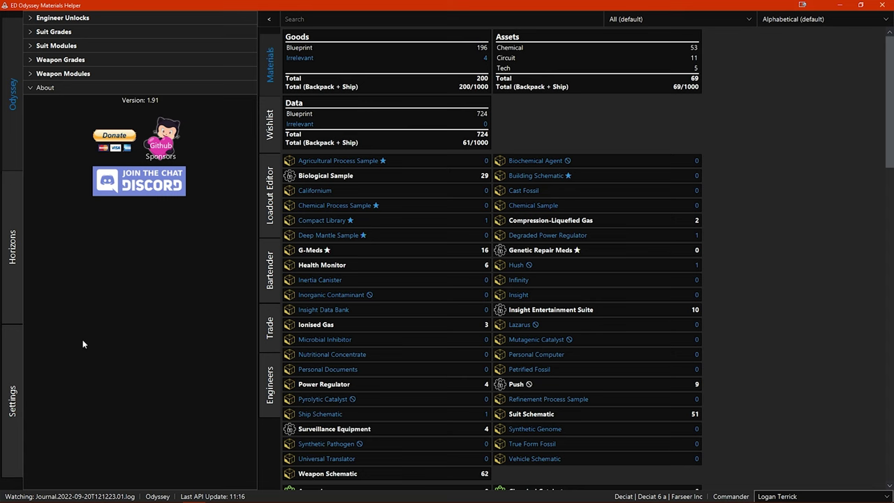
{"action": "left_click", "coordinate": [15, 362]}
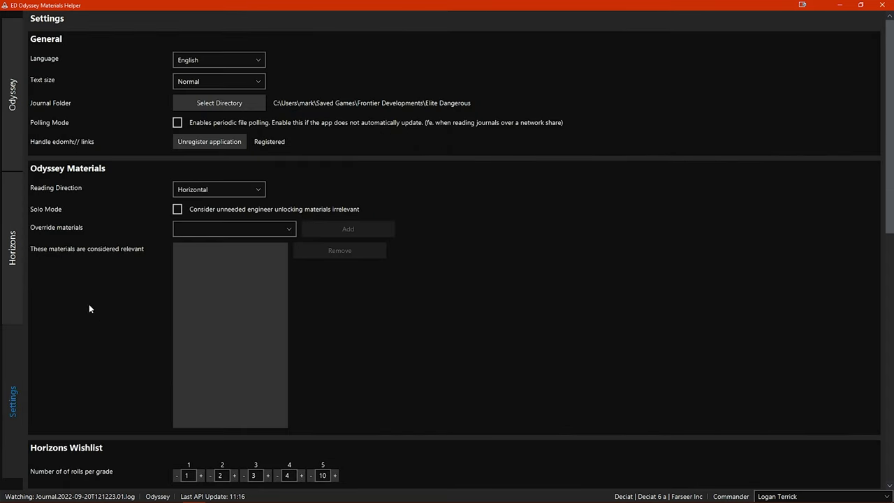
{"action": "left_click", "coordinate": [197, 189]}
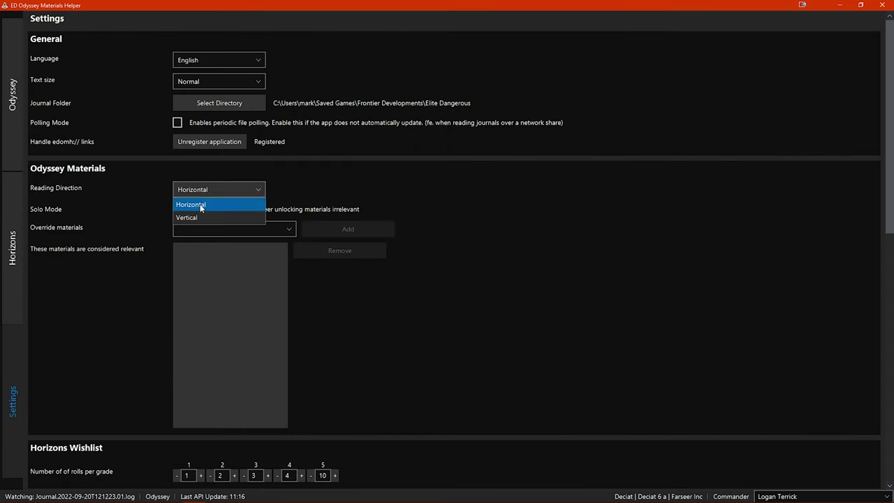
{"action": "left_click", "coordinate": [203, 217]}
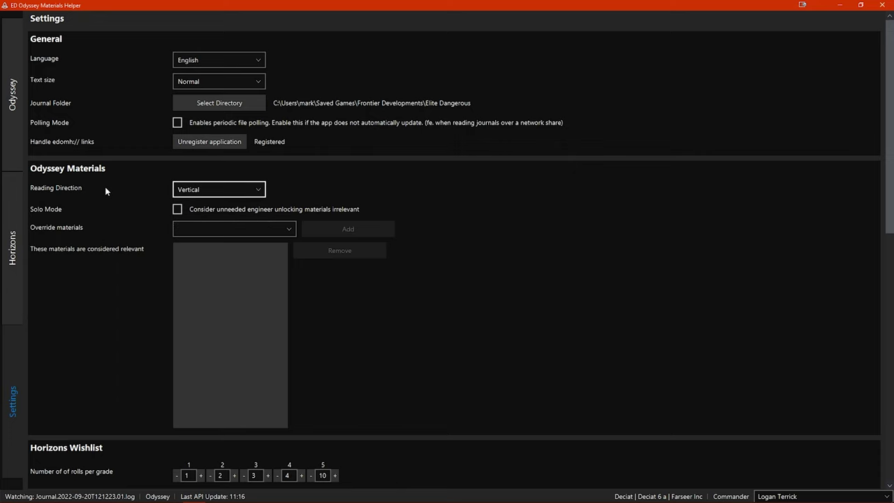
Step: Examine the Odyssey materials ordering and the details for Agricultural Process Sample, Biochemical Agent and Power Regulator
{"action": "left_click", "coordinate": [14, 113]}
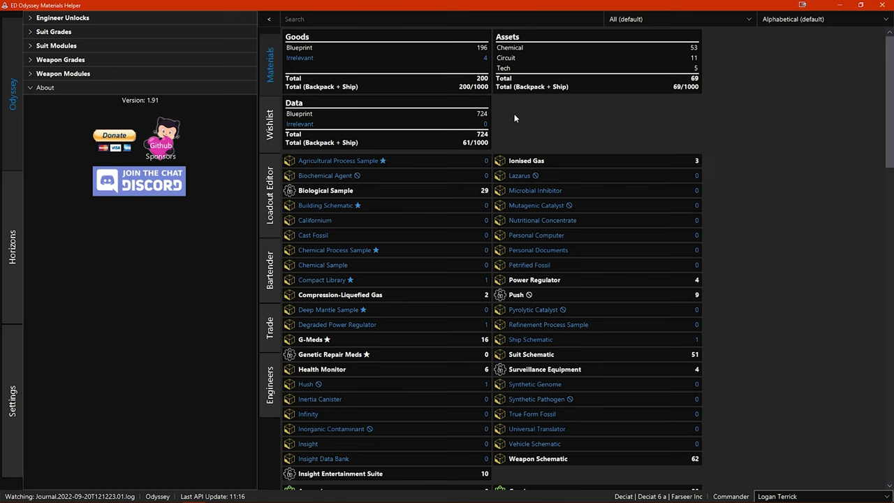
{"action": "mouse_move", "coordinate": [339, 162]}
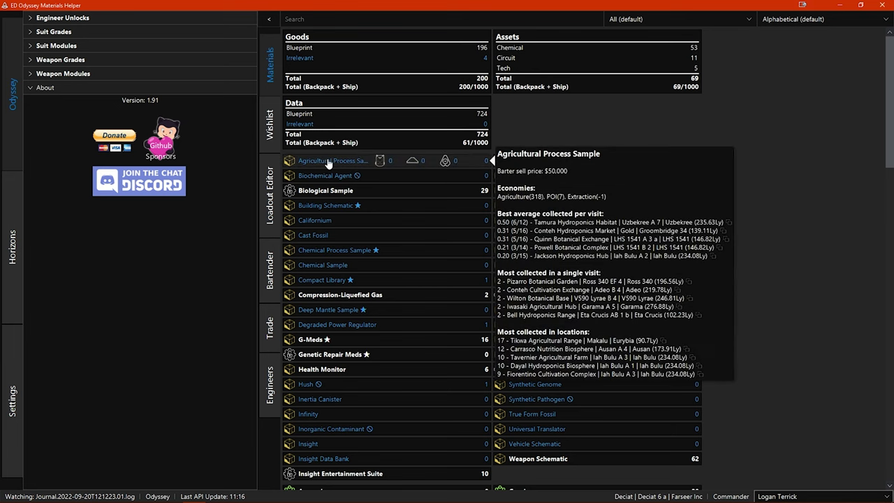
{"action": "mouse_move", "coordinate": [328, 177]}
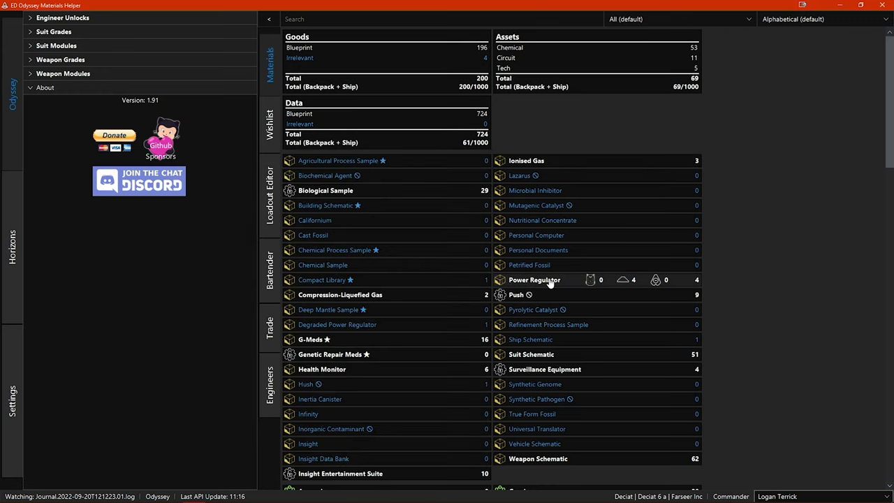
{"action": "mouse_move", "coordinate": [545, 281]}
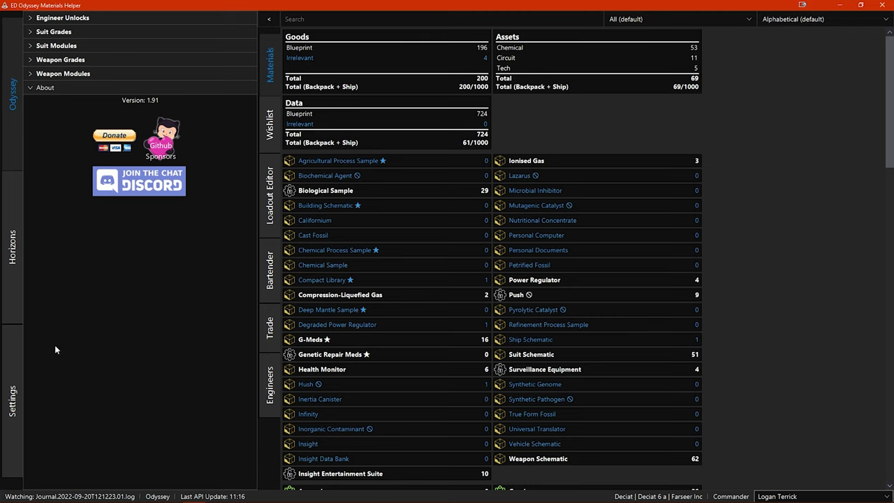
Step: Add Chemical Weapon Data as an override to the Odyssey materials considered relevant, and select that entry
{"action": "left_click", "coordinate": [19, 364]}
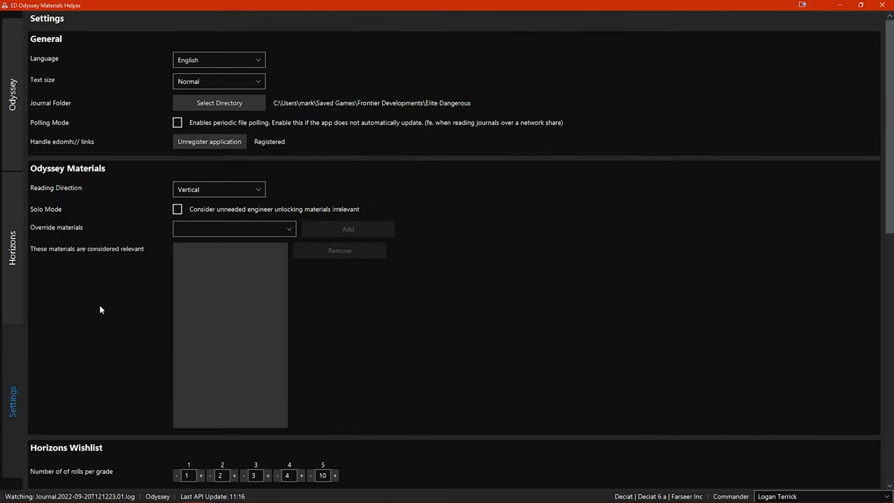
{"action": "scroll", "coordinate": [102, 299], "scroll_direction": "down", "scroll_amount": 3}
{"action": "scroll", "coordinate": [102, 298], "scroll_direction": "up", "scroll_amount": 3}
{"action": "left_click", "coordinate": [270, 228]}
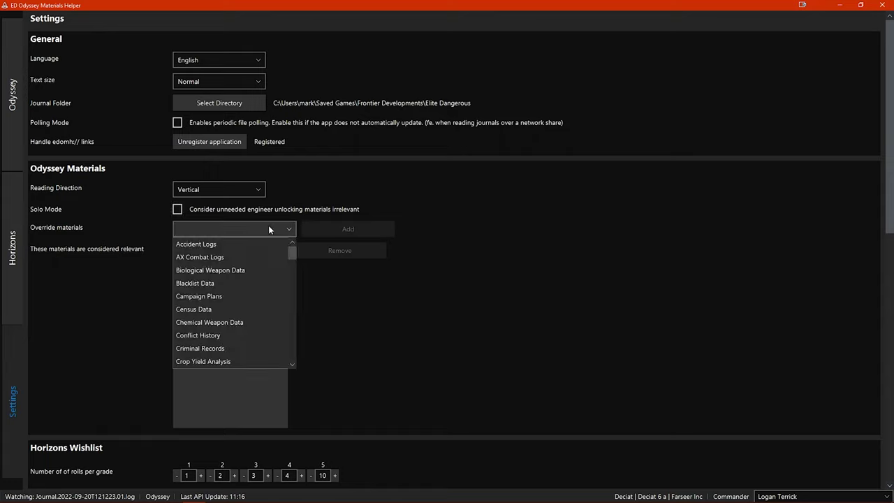
{"action": "scroll", "coordinate": [254, 272], "scroll_direction": "down", "scroll_amount": 1}
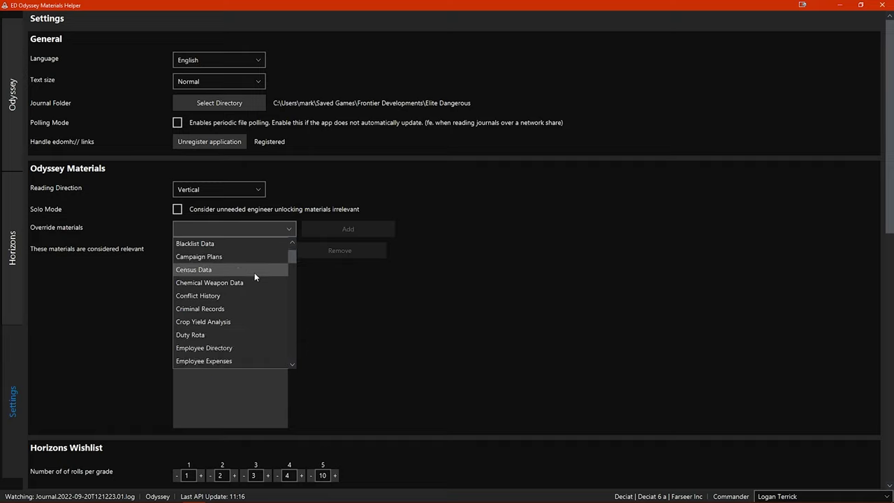
{"action": "left_click", "coordinate": [211, 283]}
{"action": "left_click", "coordinate": [353, 229]}
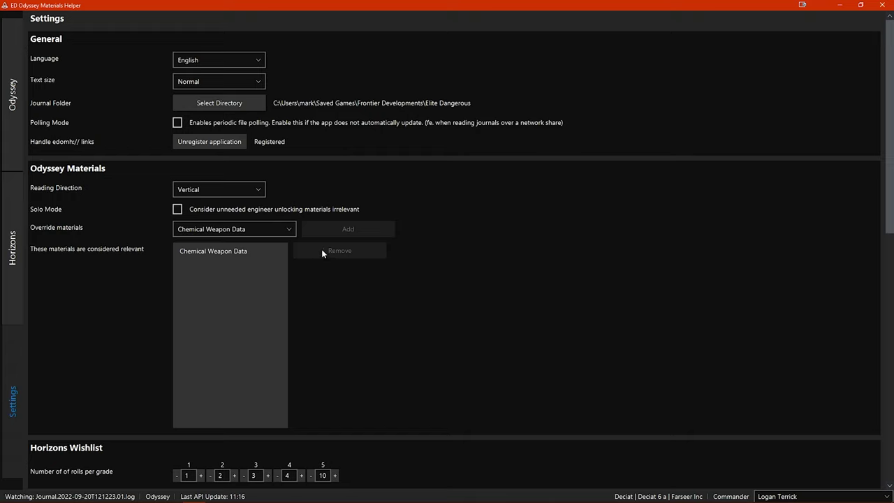
{"action": "left_click", "coordinate": [241, 251]}
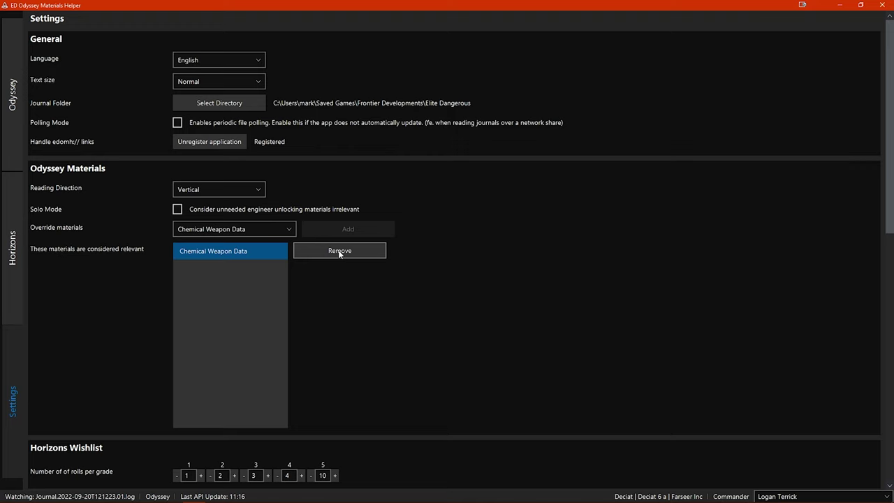
Step: Remove Chemical Weapon Data from the Odyssey materials considered relevant and look over the remaining application settings
{"action": "scroll", "coordinate": [340, 253], "scroll_direction": "down", "scroll_amount": 10}
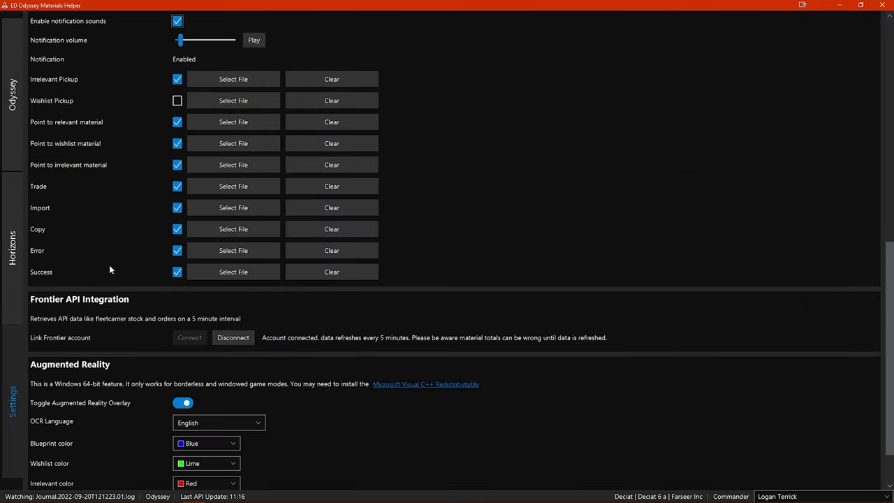
{"action": "scroll", "coordinate": [109, 267], "scroll_direction": "down", "scroll_amount": 1}
{"action": "scroll", "coordinate": [108, 267], "scroll_direction": "up", "scroll_amount": 7}
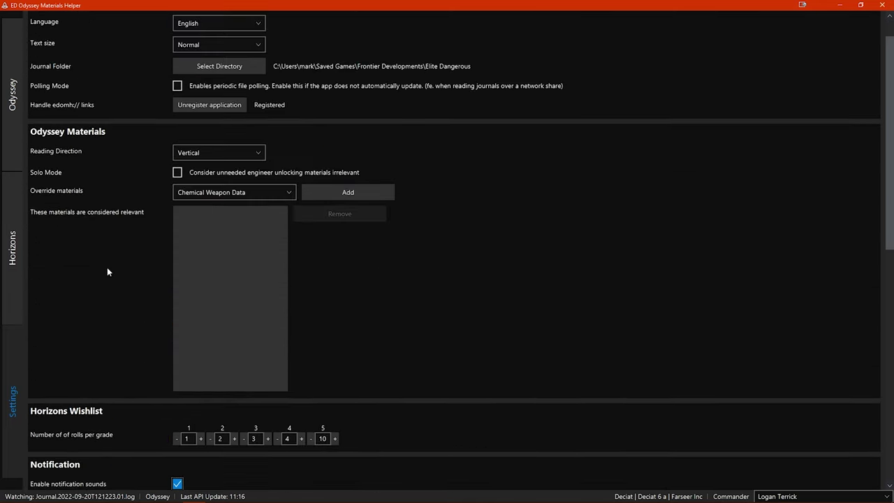
Step: Return to the Odyssey materials overview and examine the details and storage breakdown for Biological Sample
{"action": "left_click", "coordinate": [13, 98]}
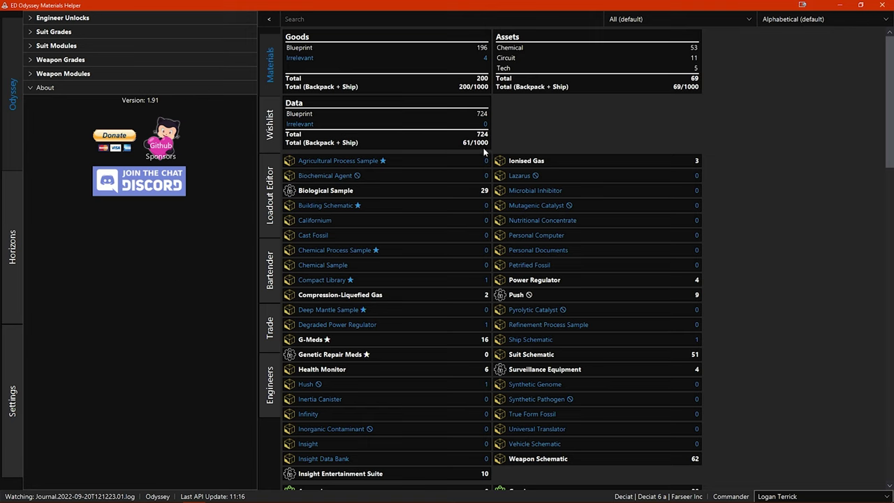
{"action": "mouse_move", "coordinate": [487, 194]}
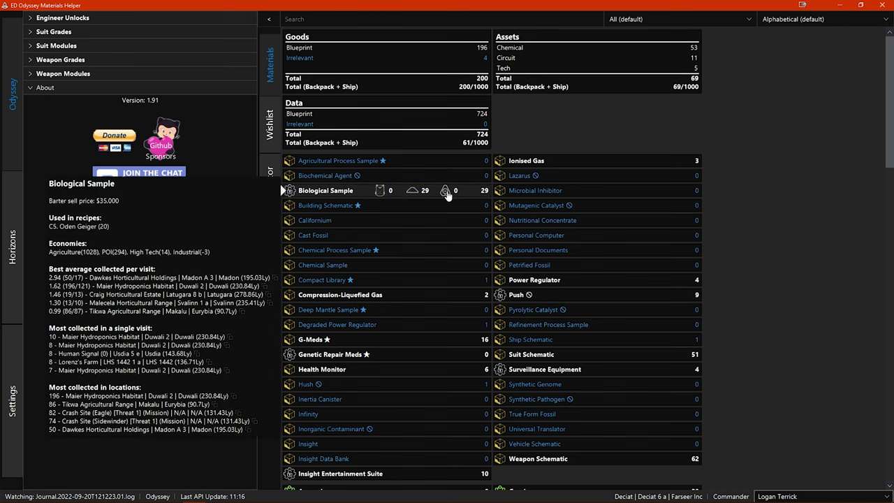
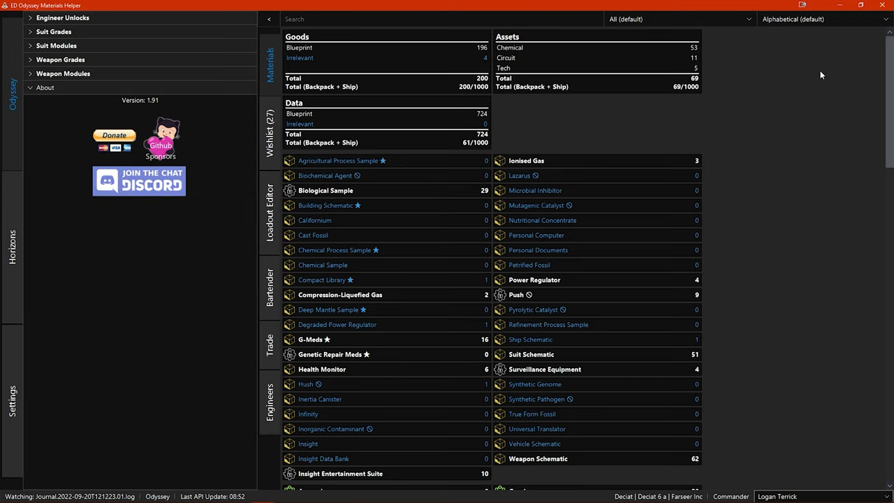
Step: Search the Odyssey materials for "ion", view the details of Ionised Gas, and clear the search
{"action": "left_click", "coordinate": [386, 18]}
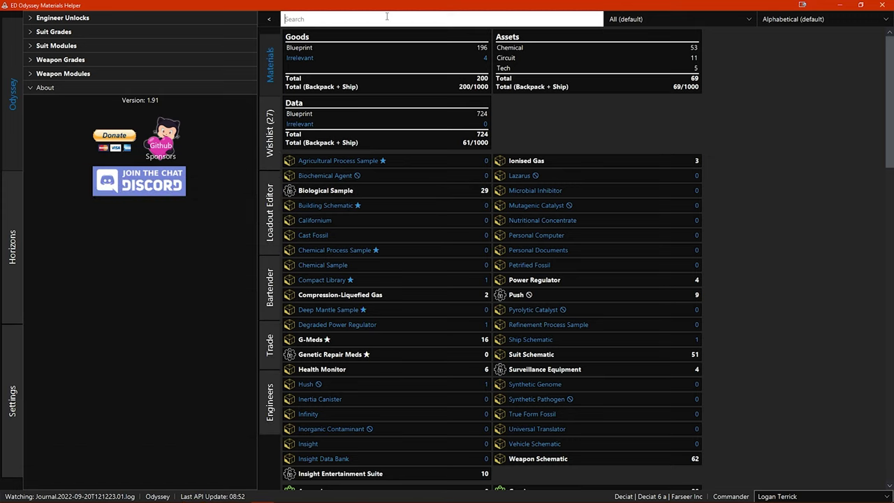
{"action": "type", "text": "ion"}
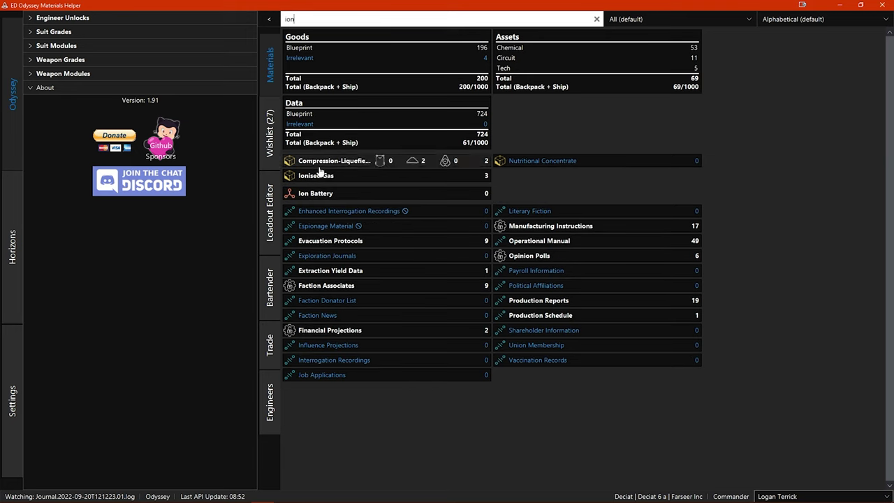
{"action": "mouse_move", "coordinate": [323, 176]}
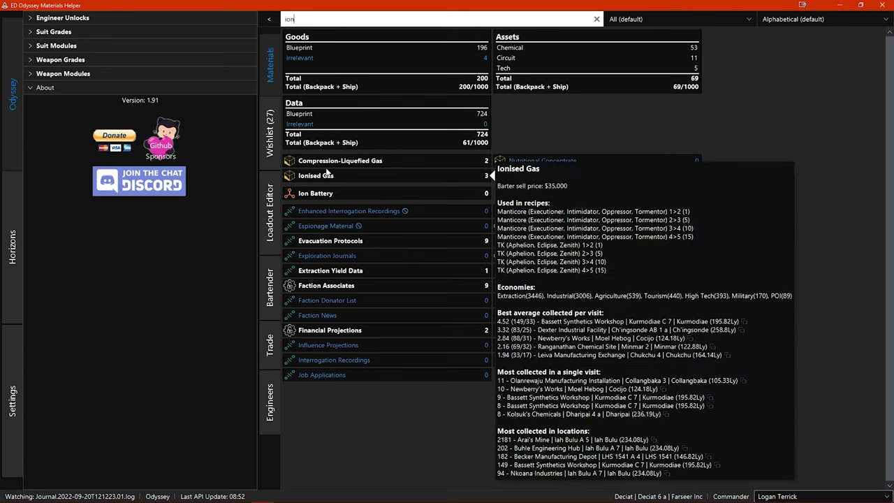
{"action": "left_click", "coordinate": [596, 20]}
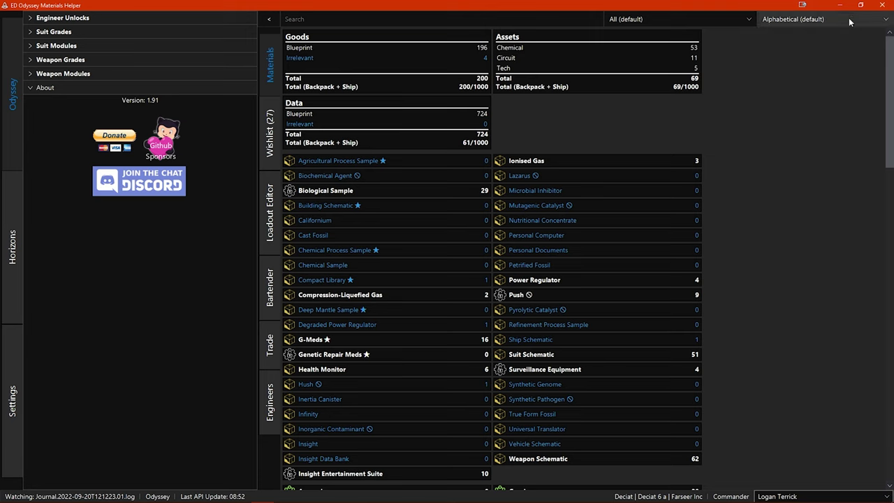
Step: Sort the Odyssey materials by "Engineer unlocking, blueprint, irrelevant" and look through the whole list
{"action": "left_click", "coordinate": [849, 22]}
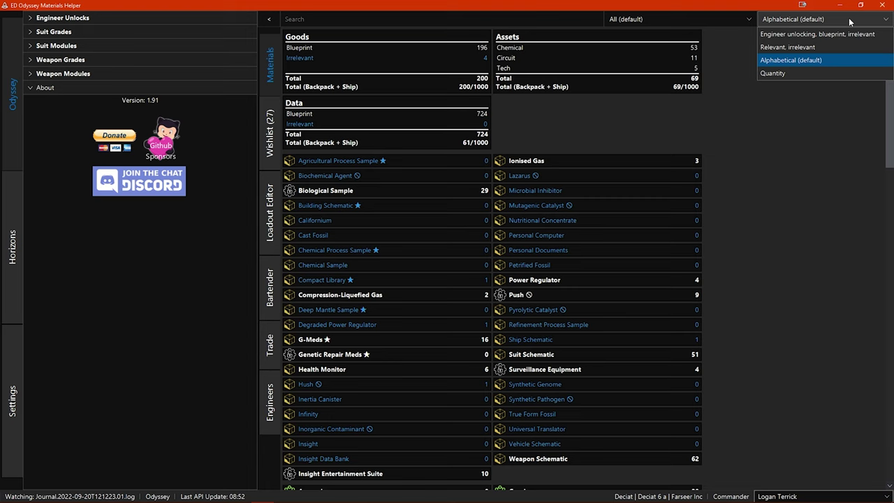
{"action": "left_click", "coordinate": [847, 33]}
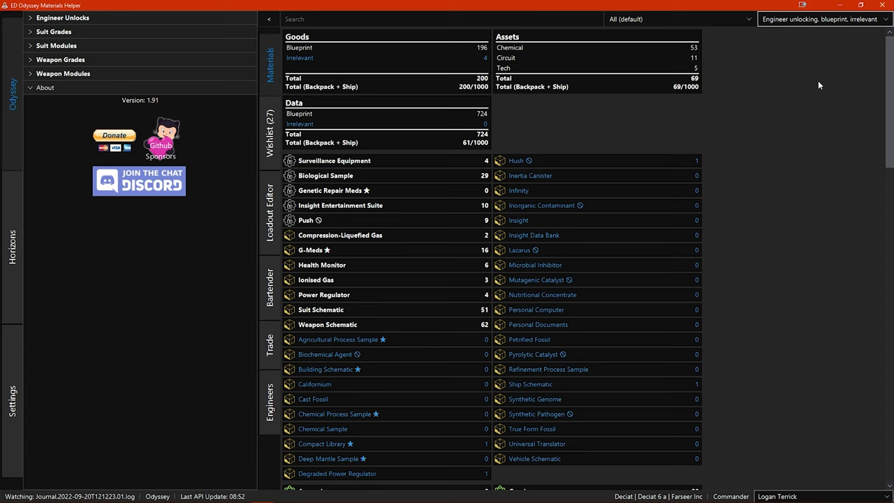
{"action": "scroll", "coordinate": [819, 85], "scroll_direction": "down", "scroll_amount": 8}
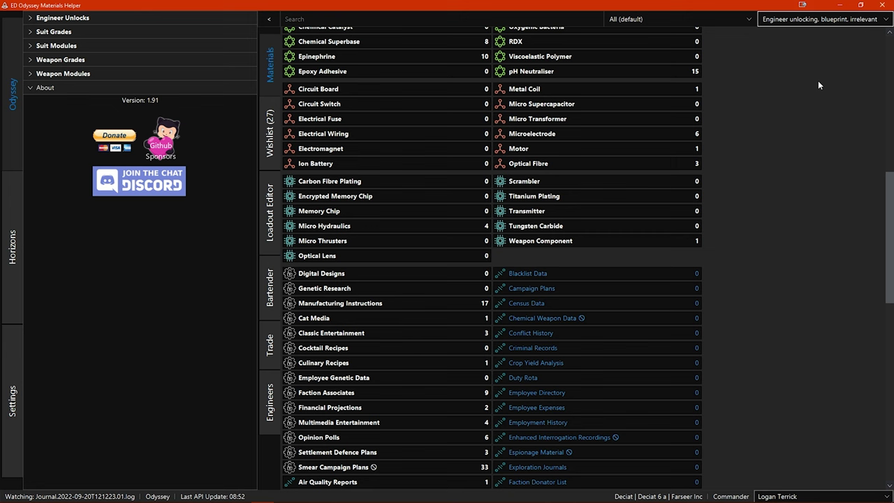
{"action": "scroll", "coordinate": [820, 85], "scroll_direction": "down", "scroll_amount": 10}
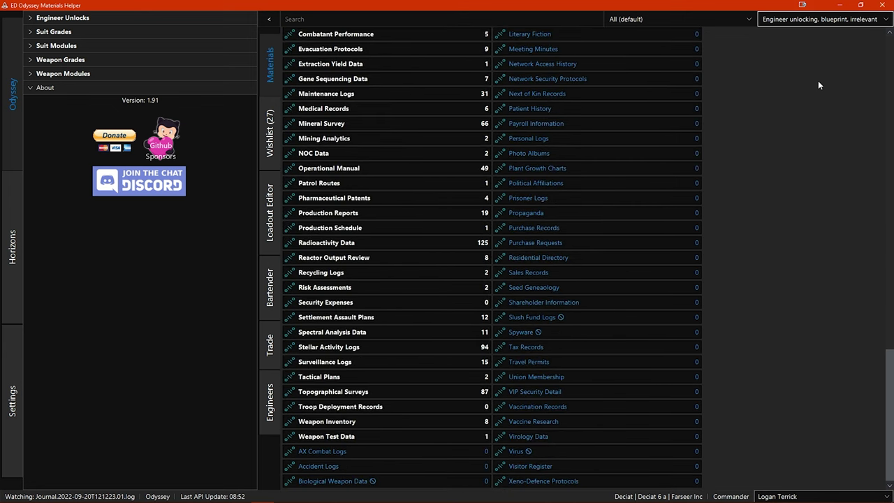
{"action": "scroll", "coordinate": [818, 80], "scroll_direction": "up", "scroll_amount": 18}
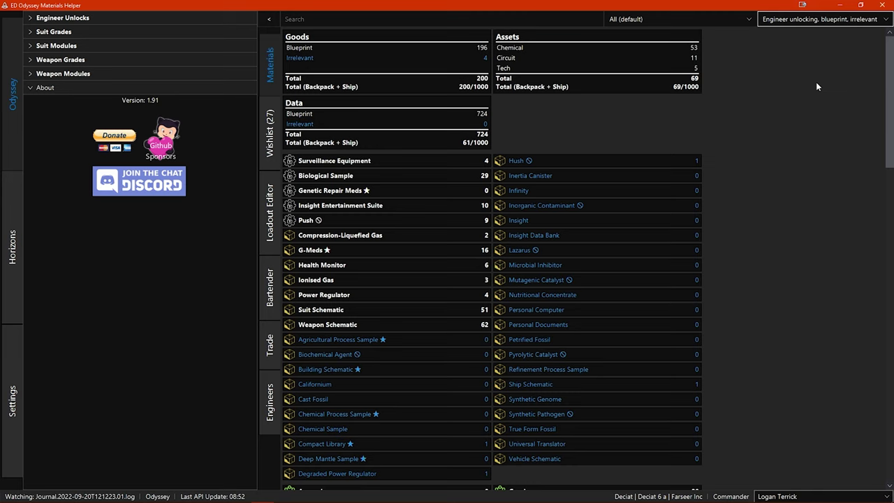
Step: Sort the Odyssey materials by "Relevant, irrelevant" and look through the whole list
{"action": "left_click", "coordinate": [832, 21]}
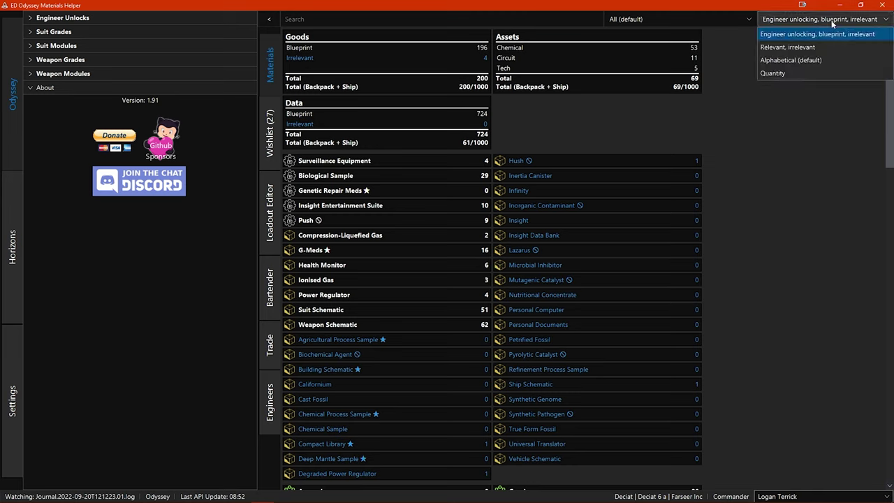
{"action": "left_click", "coordinate": [810, 46]}
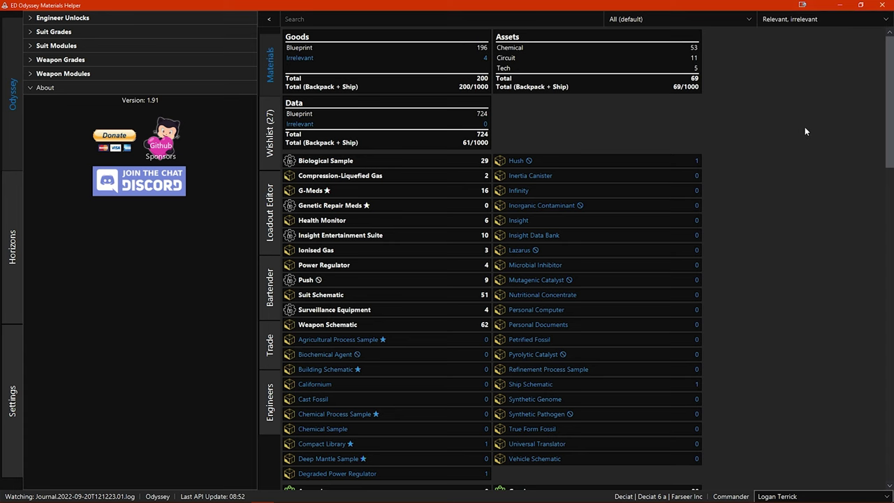
{"action": "scroll", "coordinate": [805, 126], "scroll_direction": "down", "scroll_amount": 10}
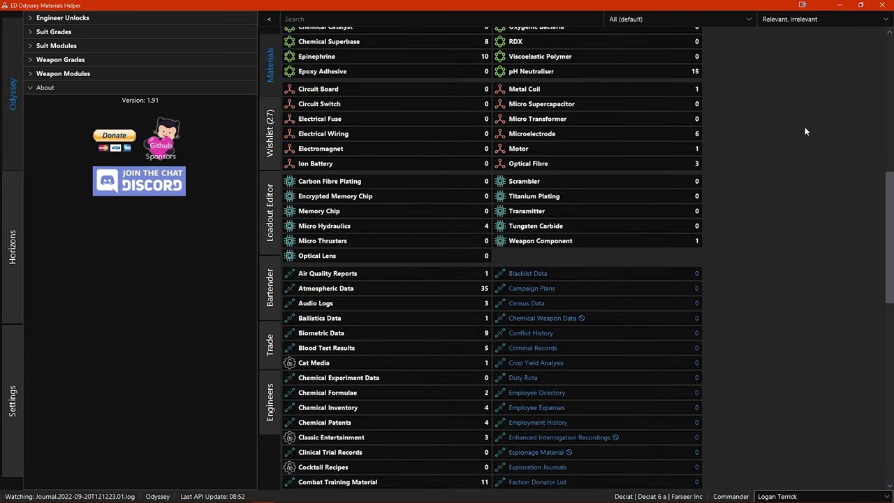
{"action": "scroll", "coordinate": [804, 127], "scroll_direction": "down", "scroll_amount": 10}
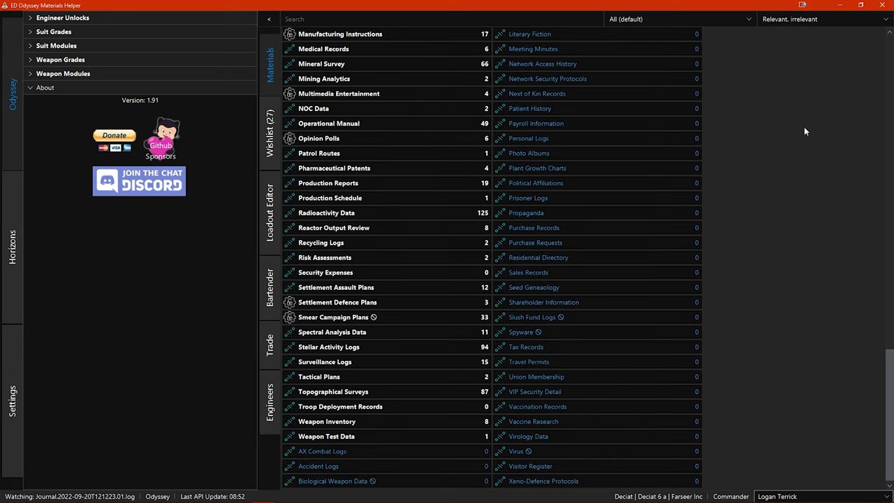
{"action": "scroll", "coordinate": [805, 131], "scroll_direction": "up", "scroll_amount": 20}
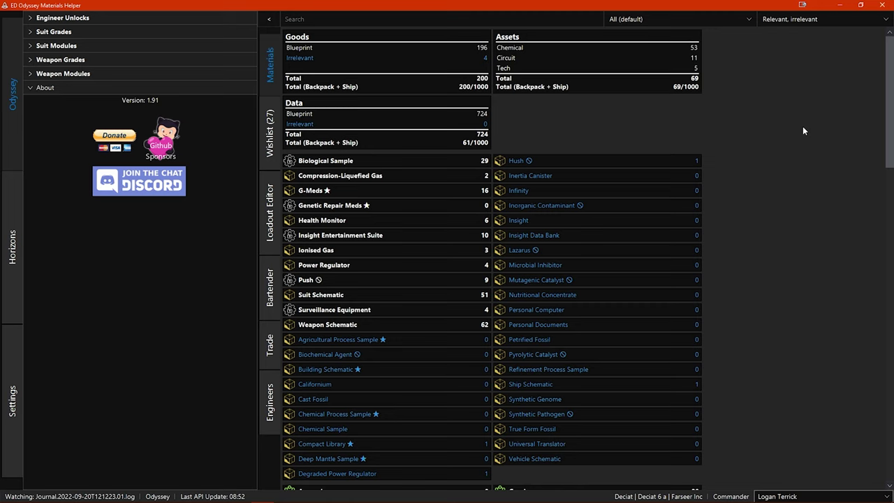
Step: Sort the Odyssey materials by Quantity, look through the whole list, and restore the Alphabetical (default) order
{"action": "left_click", "coordinate": [816, 19]}
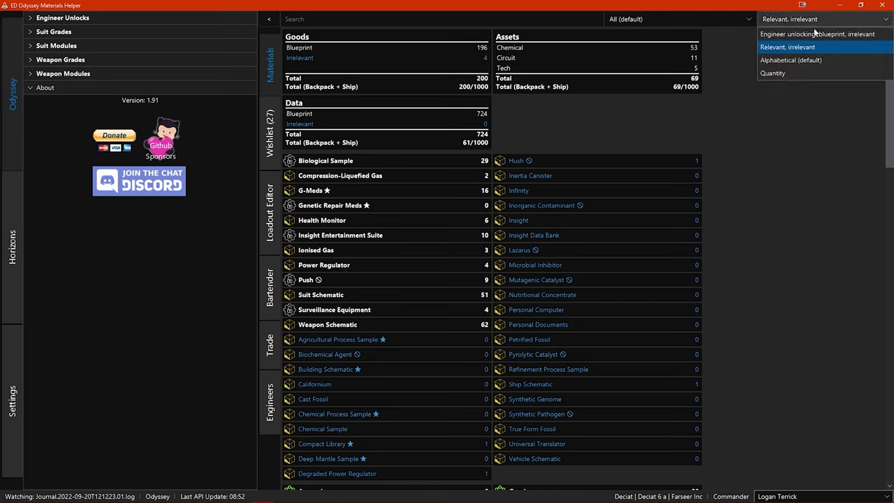
{"action": "left_click", "coordinate": [809, 73]}
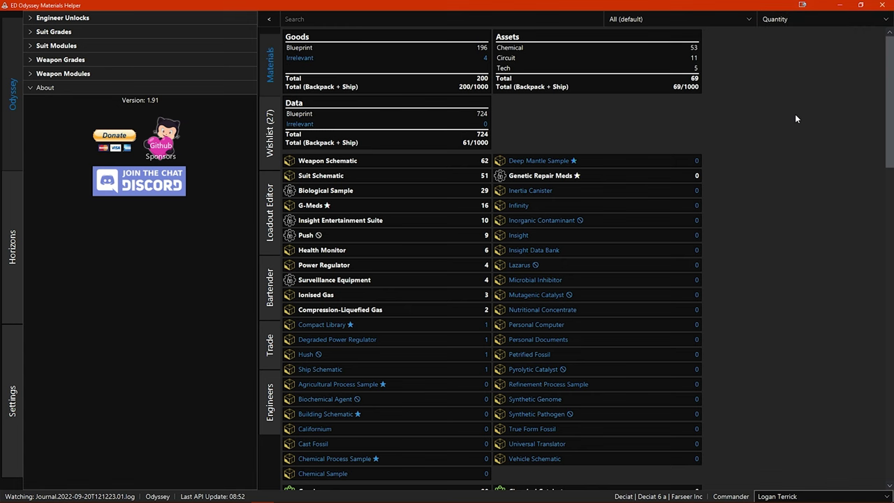
{"action": "scroll", "coordinate": [796, 119], "scroll_direction": "down", "scroll_amount": 10}
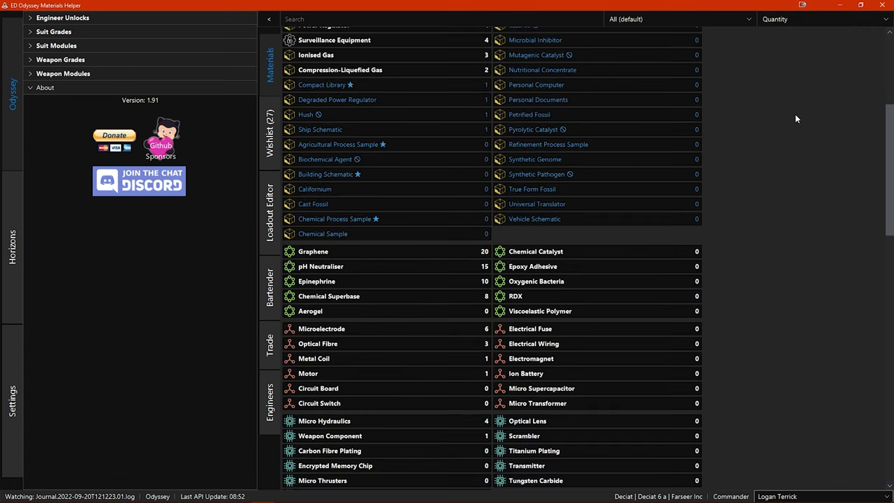
{"action": "scroll", "coordinate": [796, 117], "scroll_direction": "down", "scroll_amount": 10}
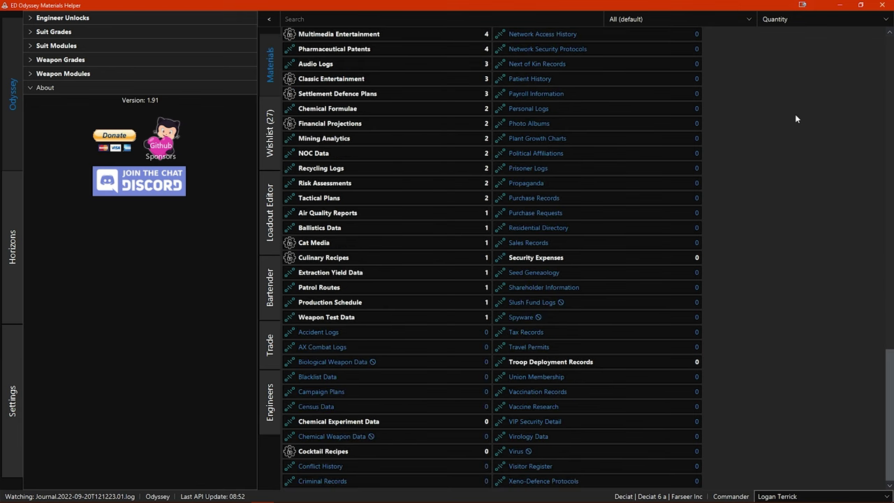
{"action": "scroll", "coordinate": [795, 119], "scroll_direction": "up", "scroll_amount": 20}
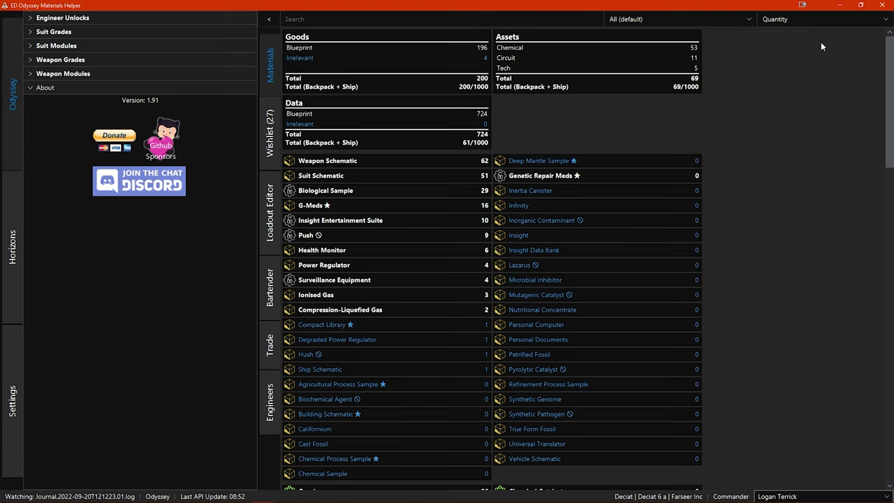
{"action": "left_click", "coordinate": [811, 19]}
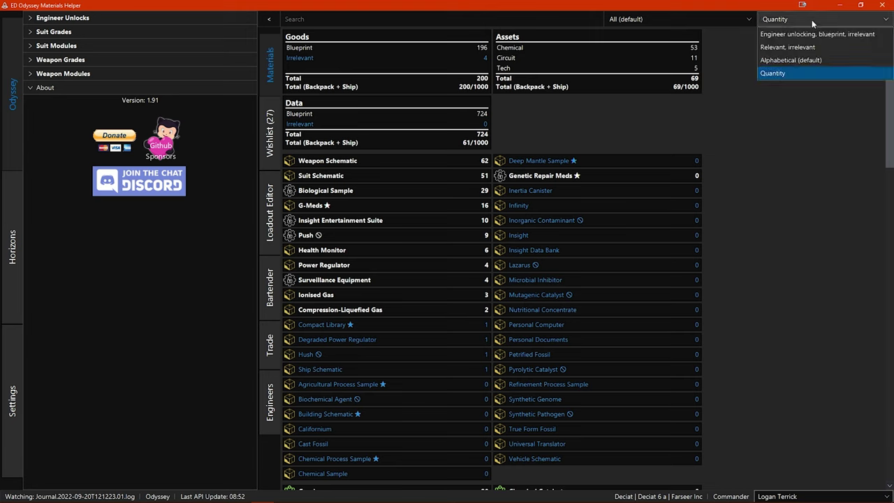
{"action": "left_click", "coordinate": [809, 60]}
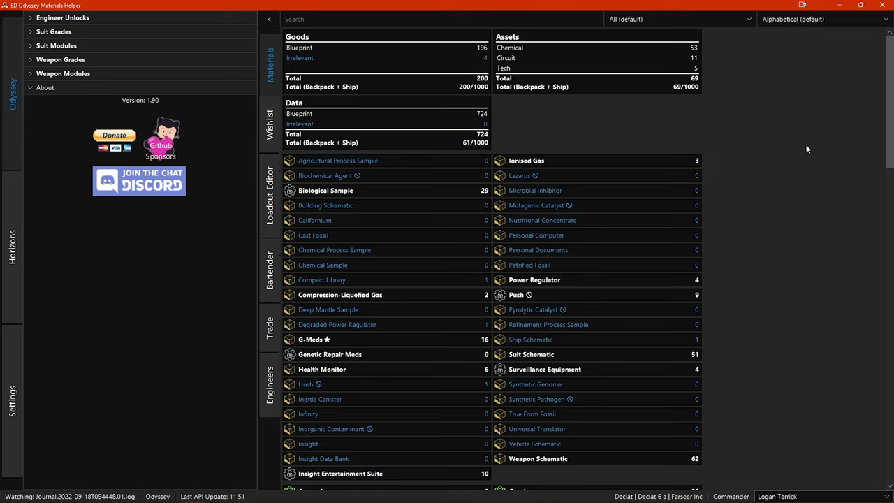
Step: Filter the Odyssey materials to "All with stock" and look over the filtered list
{"action": "left_click", "coordinate": [718, 19]}
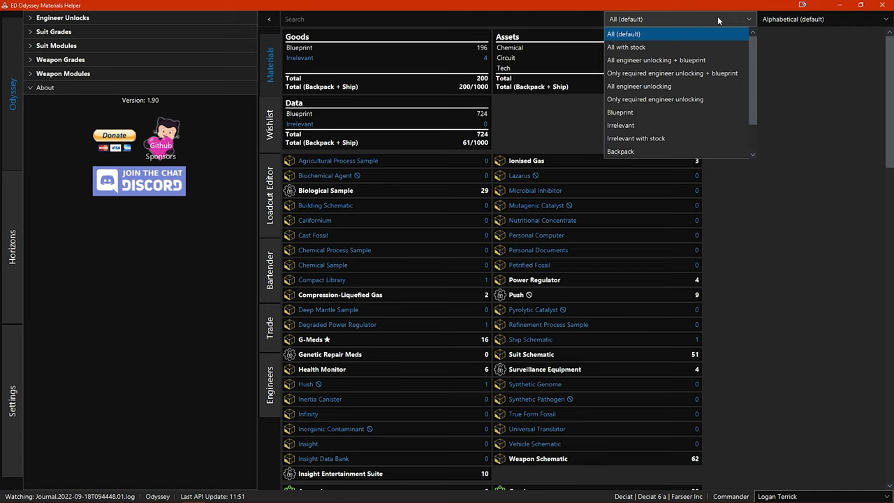
{"action": "left_click", "coordinate": [693, 46]}
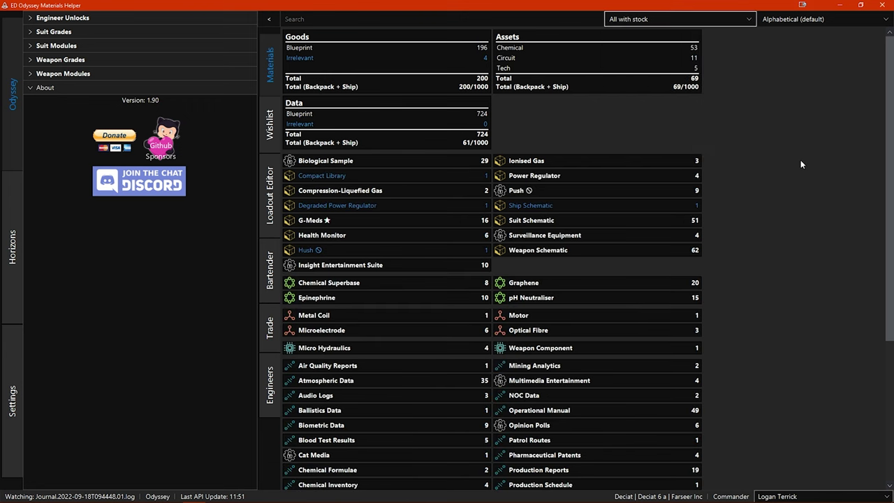
{"action": "scroll", "coordinate": [799, 160], "scroll_direction": "down", "scroll_amount": 2}
{"action": "scroll", "coordinate": [799, 159], "scroll_direction": "up", "scroll_amount": 2}
Step: Filter the Odyssey materials to "All engineer unlocking + blueprint" and look through the filtered list
{"action": "left_click", "coordinate": [700, 19]}
{"action": "left_click", "coordinate": [675, 59]}
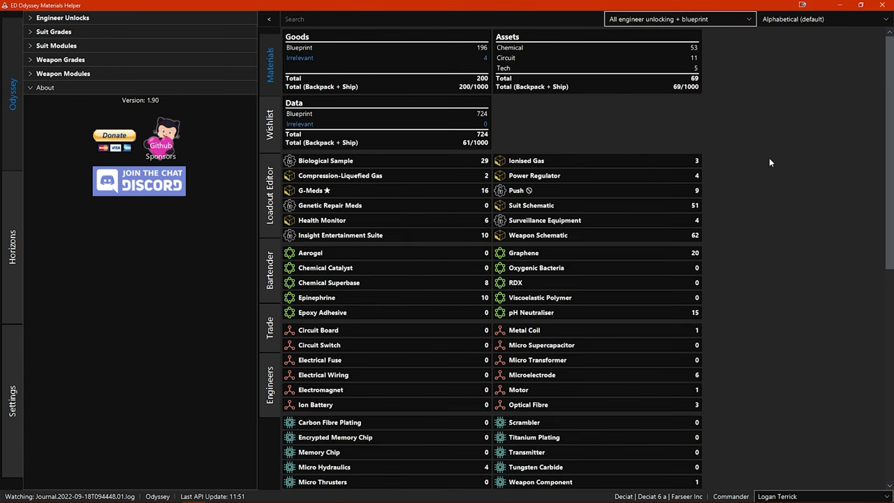
{"action": "scroll", "coordinate": [768, 159], "scroll_direction": "down", "scroll_amount": 8}
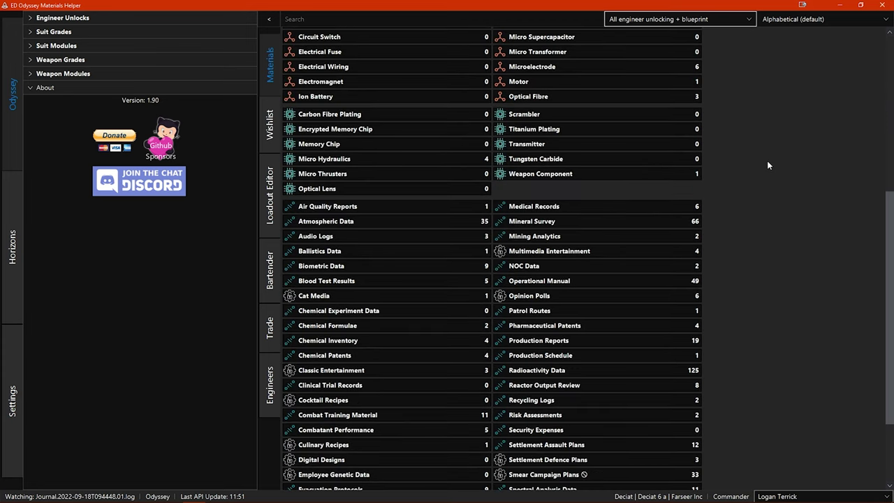
{"action": "scroll", "coordinate": [768, 165], "scroll_direction": "up", "scroll_amount": 8}
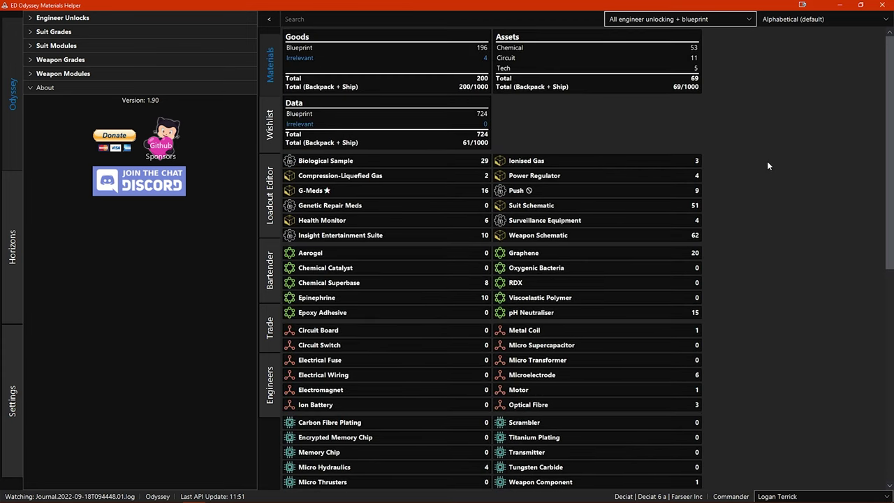
Step: Filter the Odyssey materials to "Only required engineer unlocking + blueprint" and look through the filtered list
{"action": "left_click", "coordinate": [742, 19]}
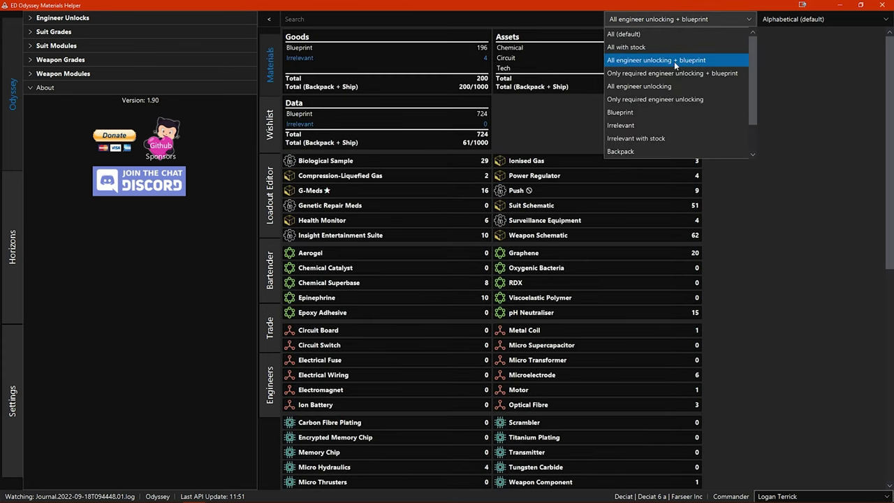
{"action": "left_click", "coordinate": [680, 74]}
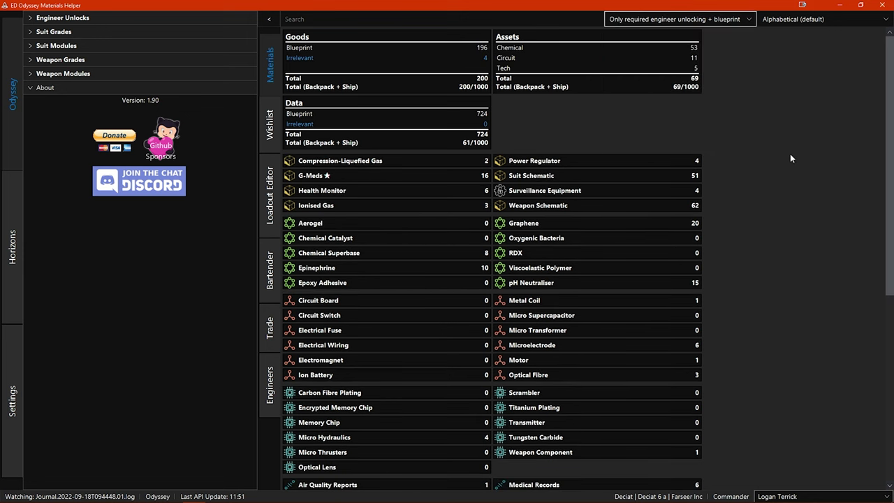
{"action": "scroll", "coordinate": [790, 155], "scroll_direction": "down", "scroll_amount": 7}
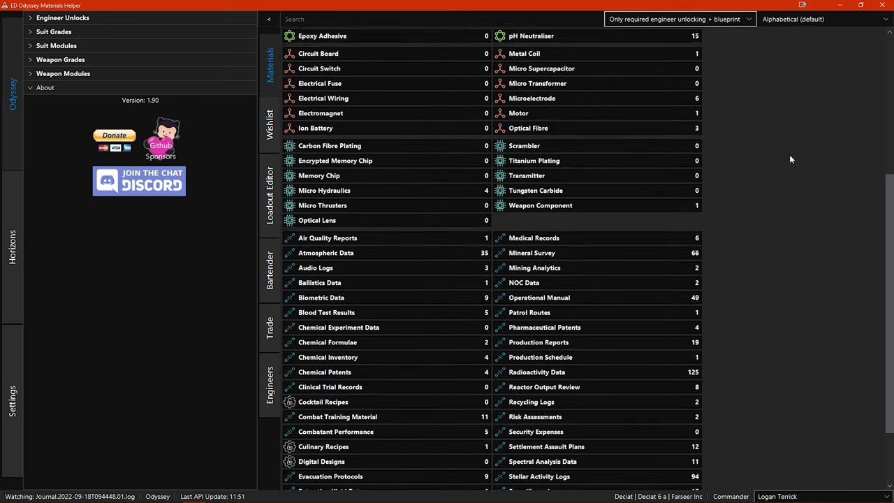
{"action": "scroll", "coordinate": [790, 157], "scroll_direction": "up", "scroll_amount": 7}
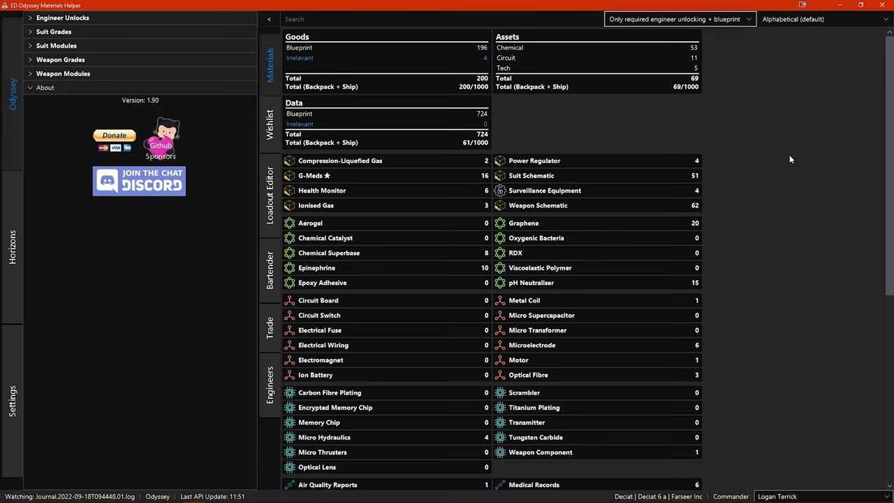
Step: Filter the Odyssey materials by "All engineer unlocking" and by "Only required engineer unlocking", looking over each list
{"action": "left_click", "coordinate": [719, 20]}
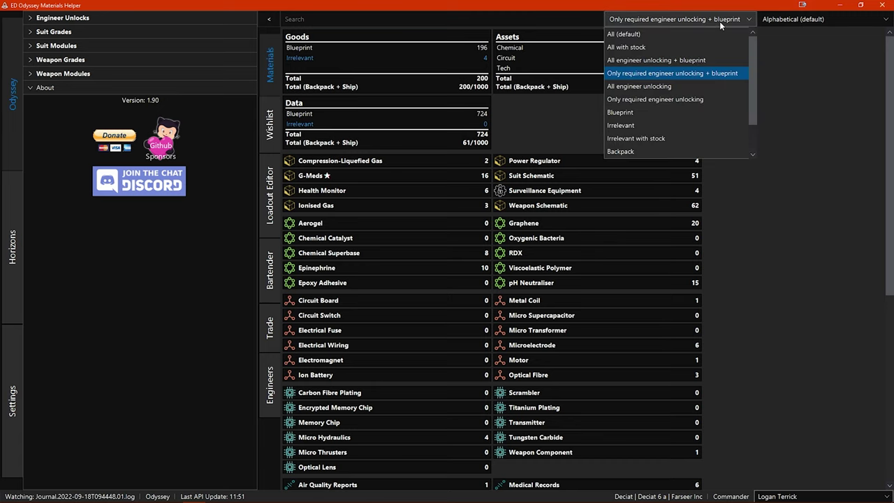
{"action": "left_click", "coordinate": [674, 86]}
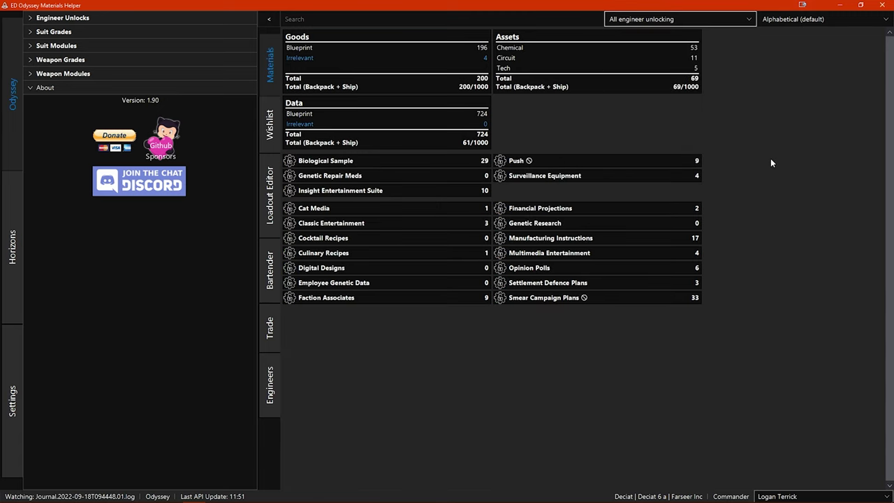
{"action": "left_click", "coordinate": [709, 19]}
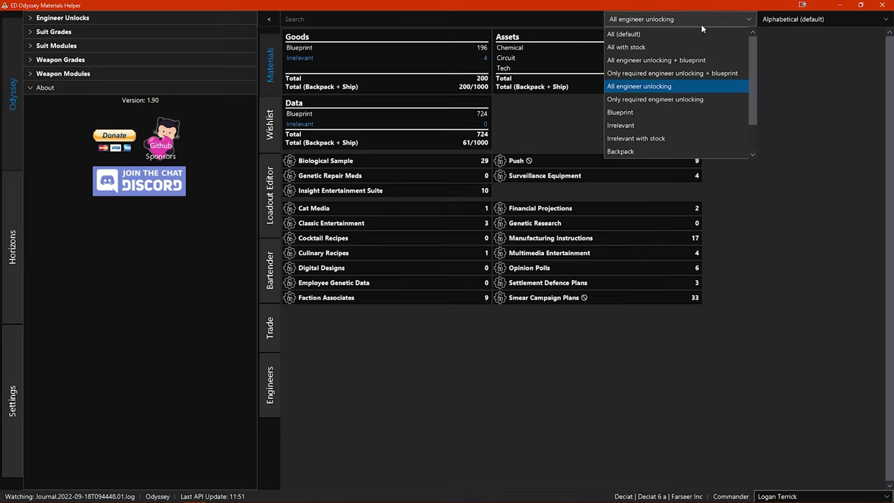
{"action": "left_click", "coordinate": [685, 100]}
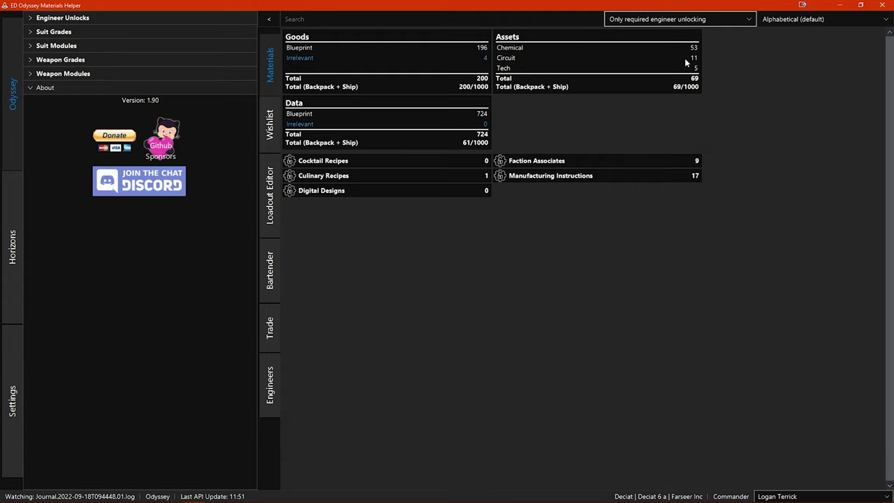
Step: Filter the Odyssey materials to "Blueprint" and look through the filtered list
{"action": "left_click", "coordinate": [676, 23]}
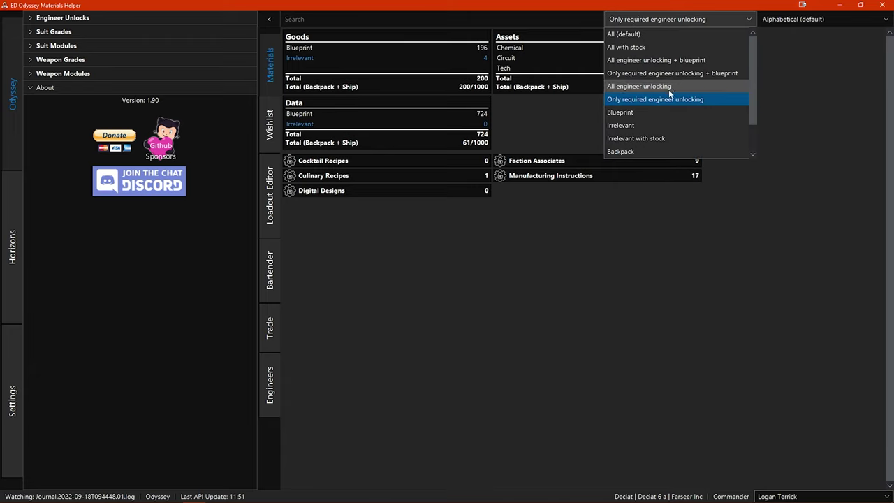
{"action": "left_click", "coordinate": [665, 111]}
{"action": "scroll", "coordinate": [771, 156], "scroll_direction": "down", "scroll_amount": 4}
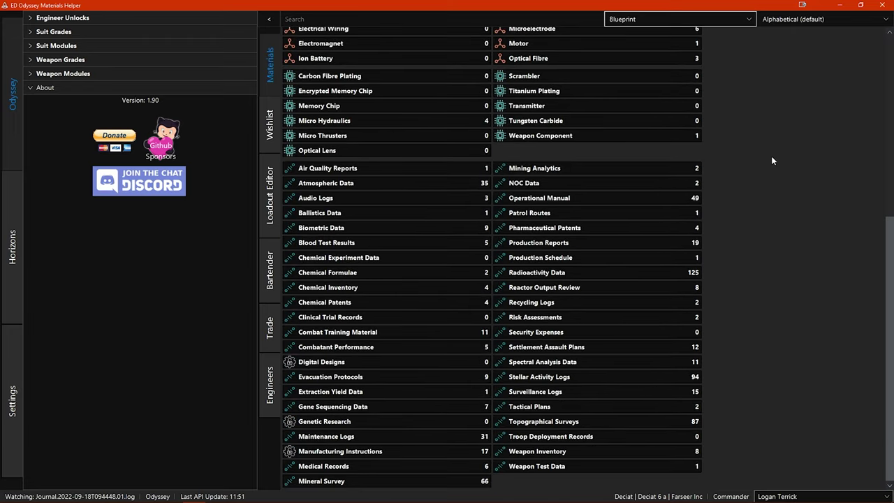
{"action": "scroll", "coordinate": [771, 155], "scroll_direction": "up", "scroll_amount": 4}
Step: Filter the Odyssey materials to "Irrelevant", look through the list, and narrow the filter to "Irrelevant with stock"
{"action": "left_click", "coordinate": [684, 22]}
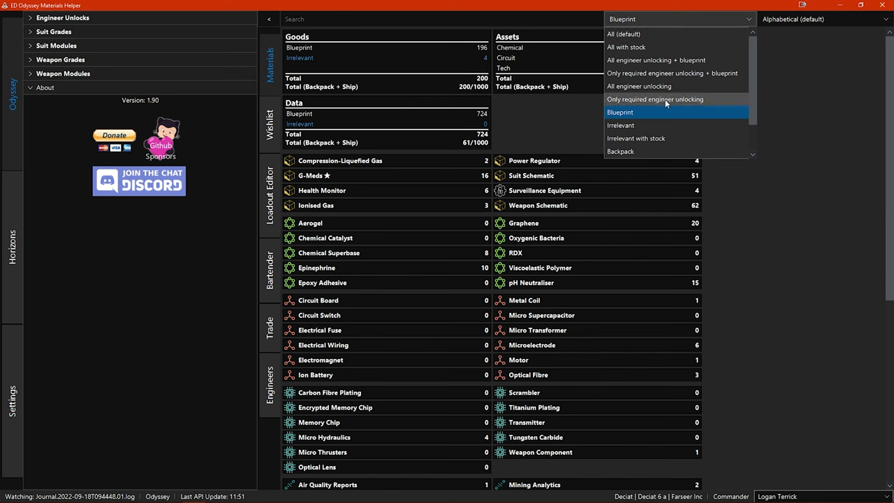
{"action": "left_click", "coordinate": [656, 123]}
{"action": "scroll", "coordinate": [766, 167], "scroll_direction": "down", "scroll_amount": 5}
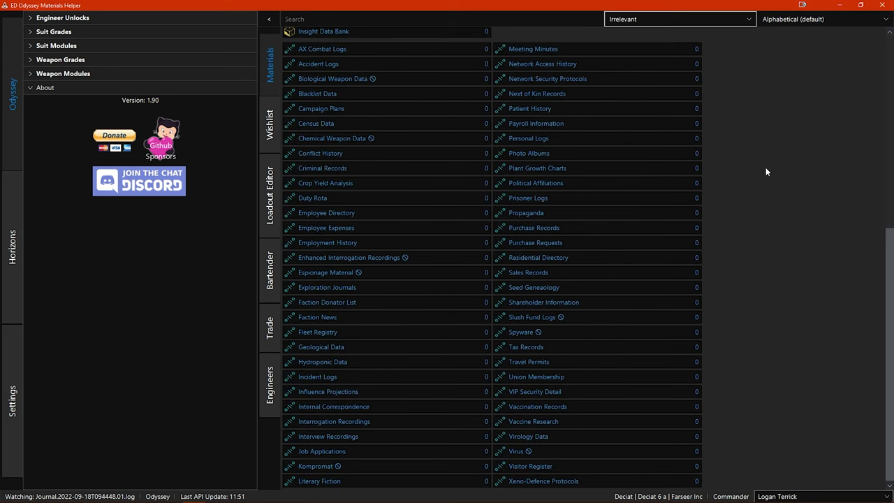
{"action": "scroll", "coordinate": [765, 167], "scroll_direction": "up", "scroll_amount": 5}
{"action": "left_click", "coordinate": [678, 23]}
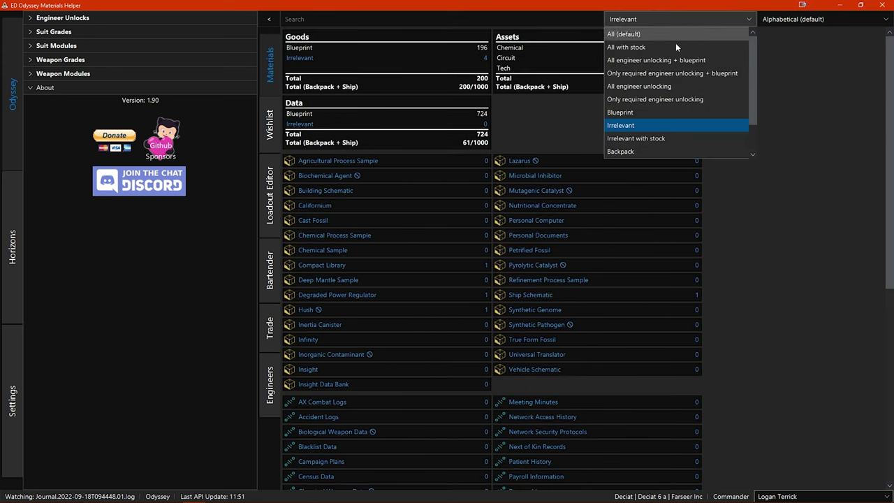
{"action": "left_click", "coordinate": [670, 134]}
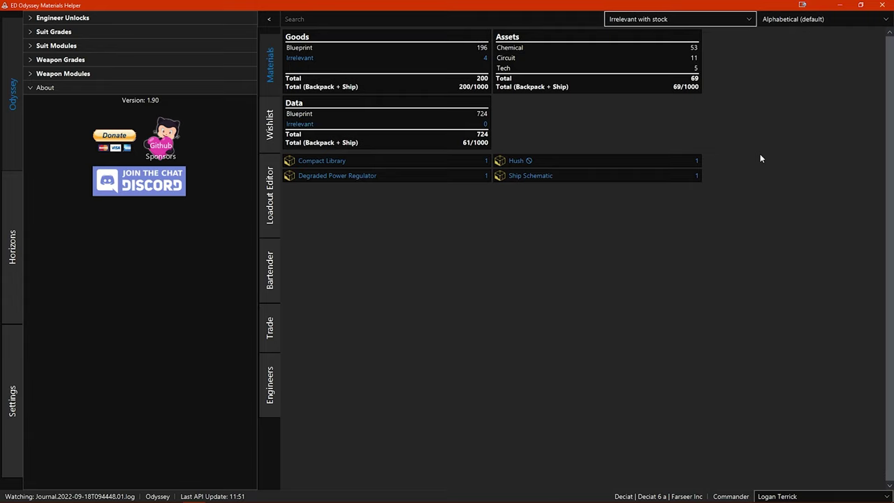
Step: View the Odyssey materials filtered by "Backpack" and by "Fleet carrier"
{"action": "left_click", "coordinate": [663, 21]}
{"action": "scroll", "coordinate": [671, 85], "scroll_direction": "down", "scroll_amount": 1}
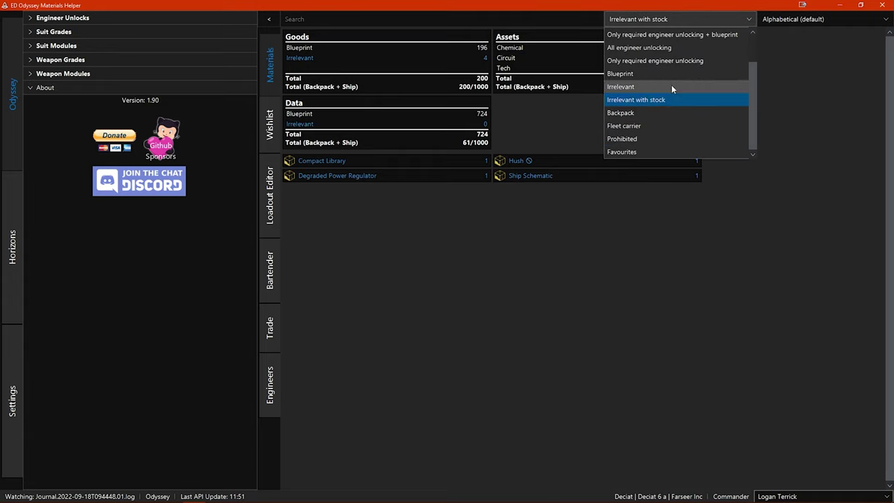
{"action": "left_click", "coordinate": [670, 112]}
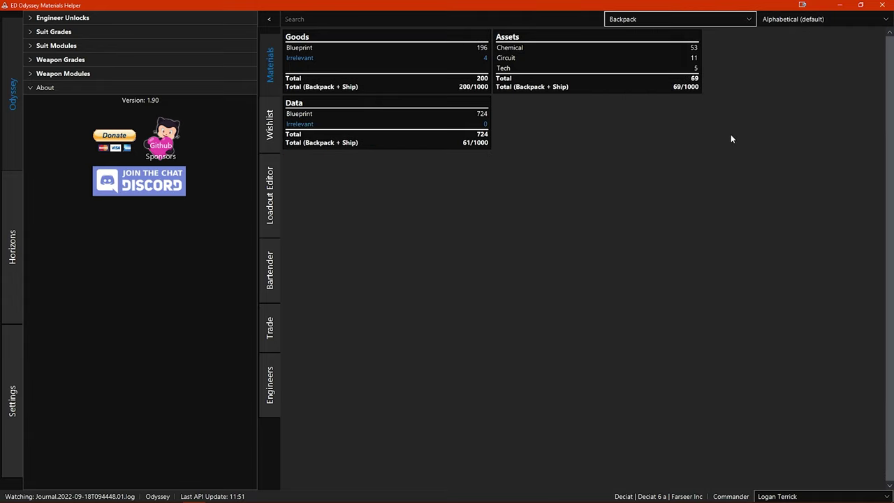
{"action": "left_click", "coordinate": [666, 21]}
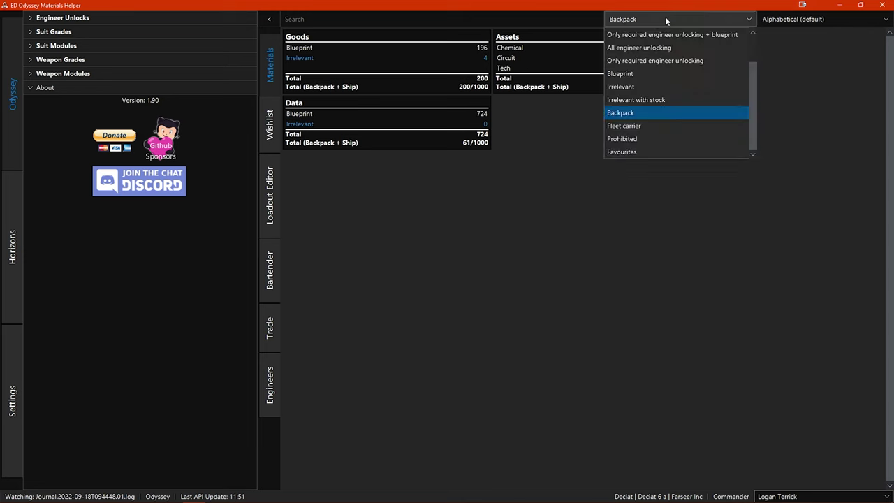
{"action": "left_click", "coordinate": [651, 126]}
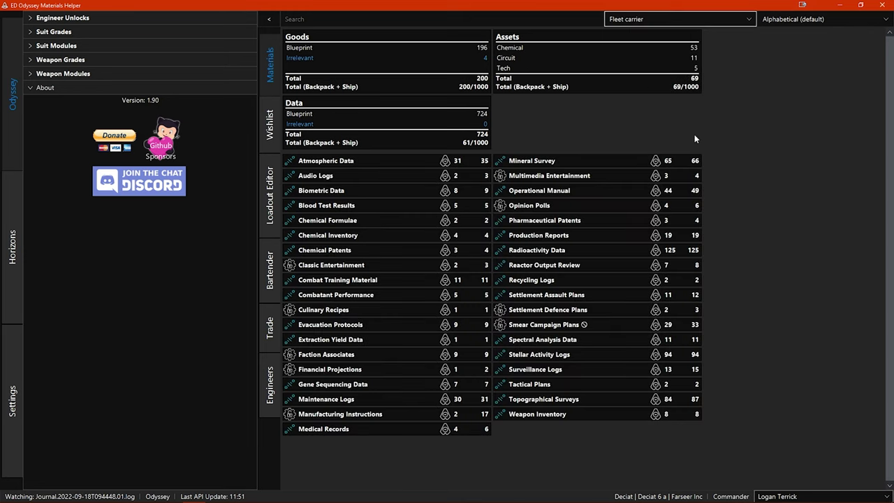
Step: Filter the Odyssey materials to "Prohibited", look over the list, and restore the "All (default)" filter
{"action": "left_click", "coordinate": [655, 20]}
{"action": "left_click", "coordinate": [647, 138]}
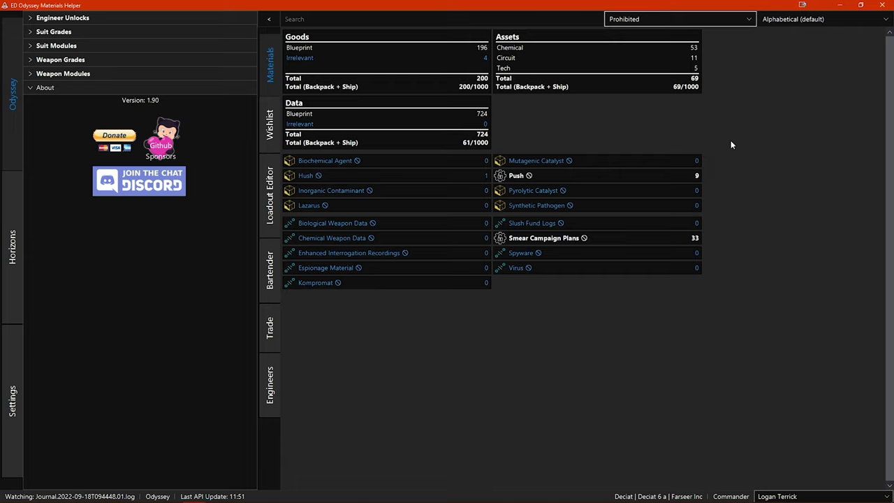
{"action": "left_click", "coordinate": [665, 21]}
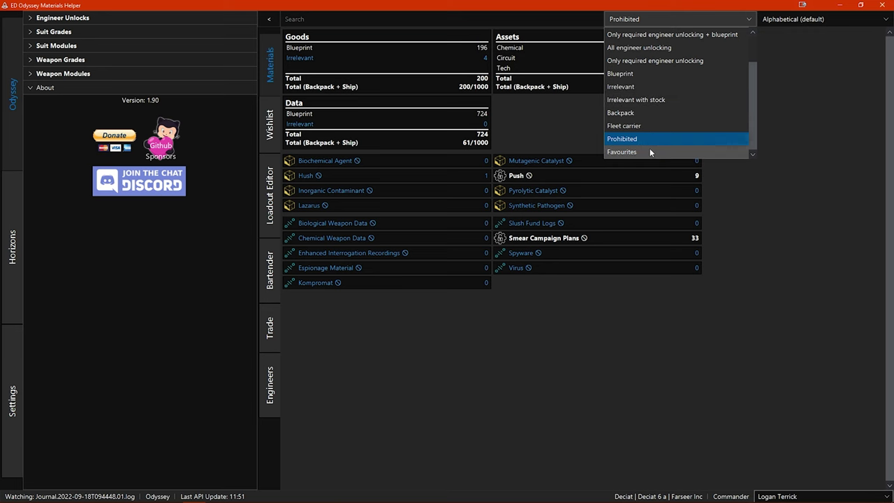
{"action": "scroll", "coordinate": [650, 148], "scroll_direction": "up", "scroll_amount": 1}
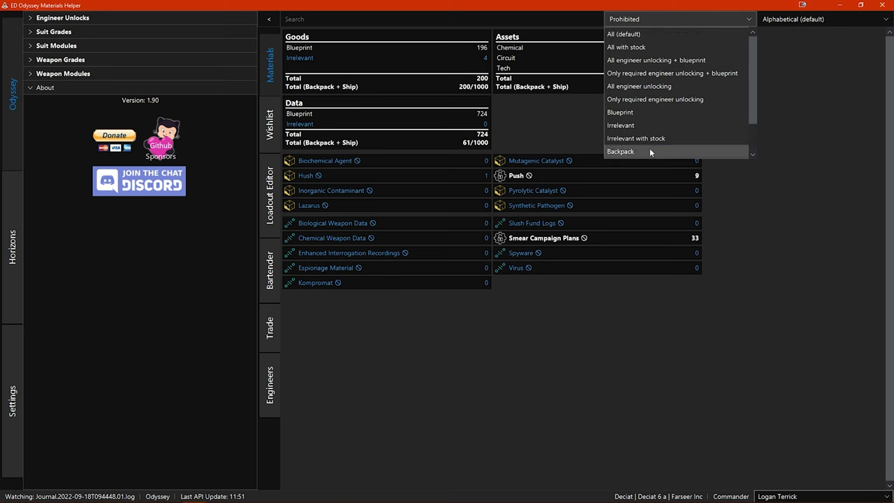
{"action": "left_click", "coordinate": [641, 34]}
Step: Mark Agricultural Process Sample, Building Schematic, Chemical Process Sample, Compact Library, Deep Mantle Sample and Genetic Repair Meds as favourites
{"action": "mouse_move", "coordinate": [364, 166]}
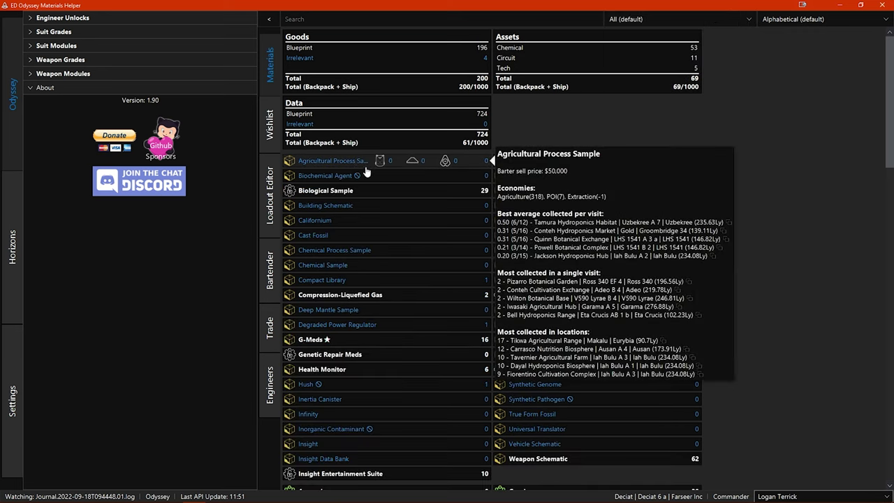
{"action": "left_click", "coordinate": [324, 280]}
{"action": "left_click", "coordinate": [339, 310]}
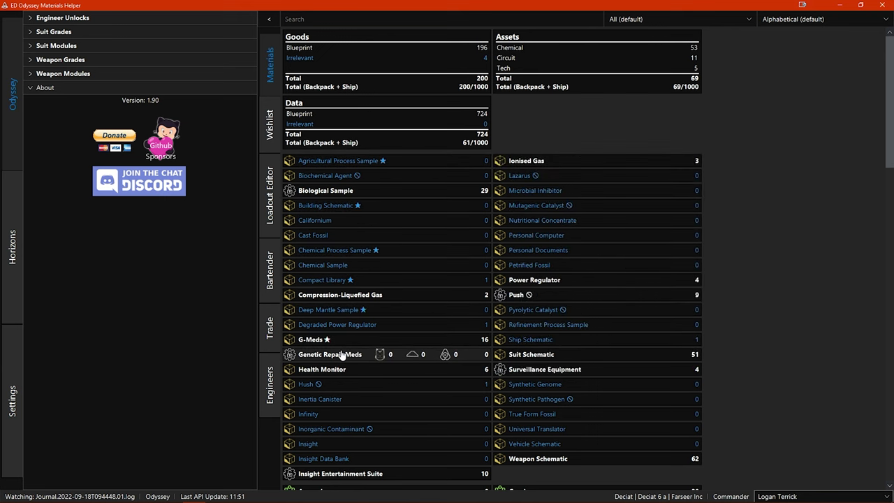
{"action": "left_click", "coordinate": [342, 355]}
Step: Filter the Odyssey materials to "Favourites", look over the starred items, and return to "All (default)"
{"action": "left_click", "coordinate": [674, 20]}
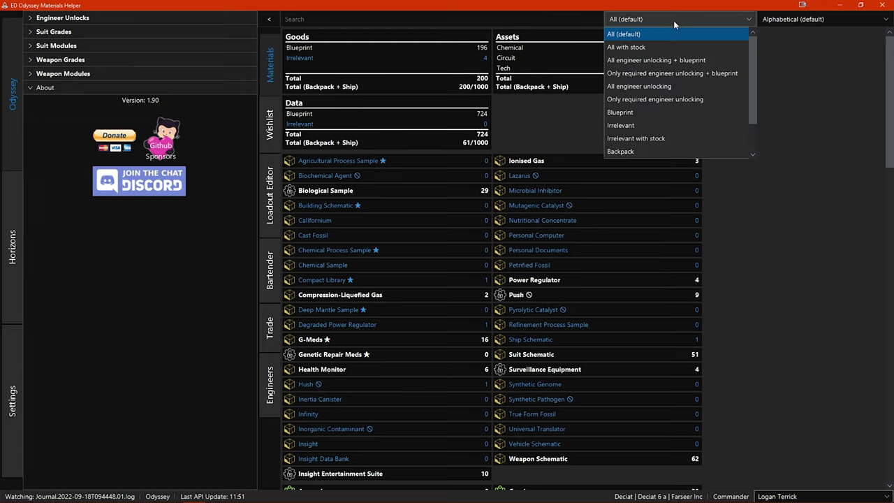
{"action": "scroll", "coordinate": [650, 111], "scroll_direction": "down", "scroll_amount": 1}
{"action": "left_click", "coordinate": [642, 147]}
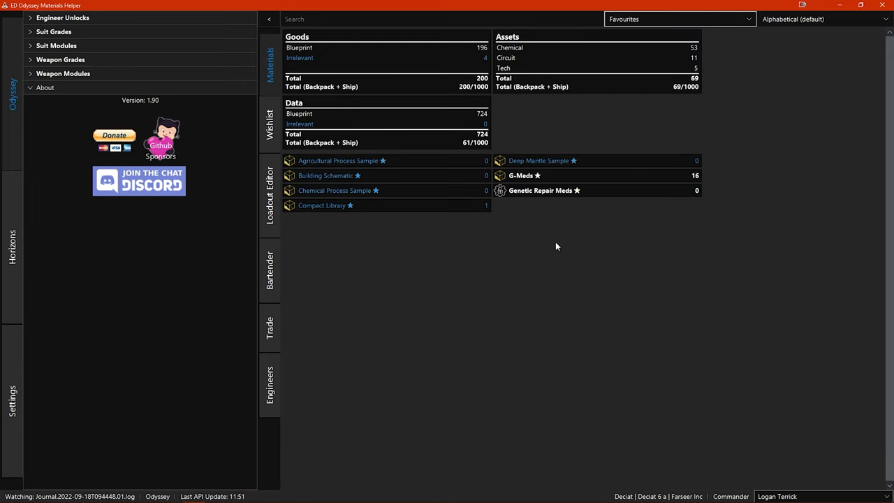
{"action": "left_click", "coordinate": [691, 19]}
{"action": "scroll", "coordinate": [650, 84], "scroll_direction": "up", "scroll_amount": 2}
{"action": "left_click", "coordinate": [646, 35]}
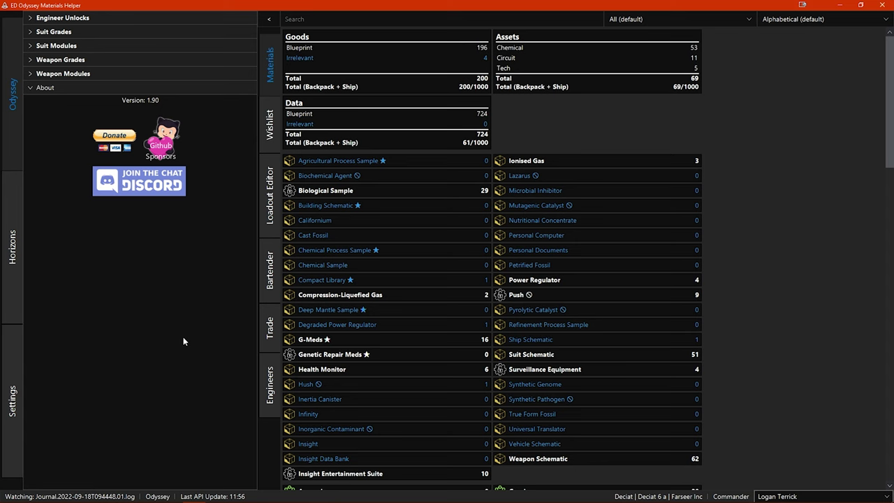
Step: Open the Odyssey engineers overview and look through the unlocked and locked engineers with their modules and unlock prerequisites
{"action": "left_click", "coordinate": [269, 374]}
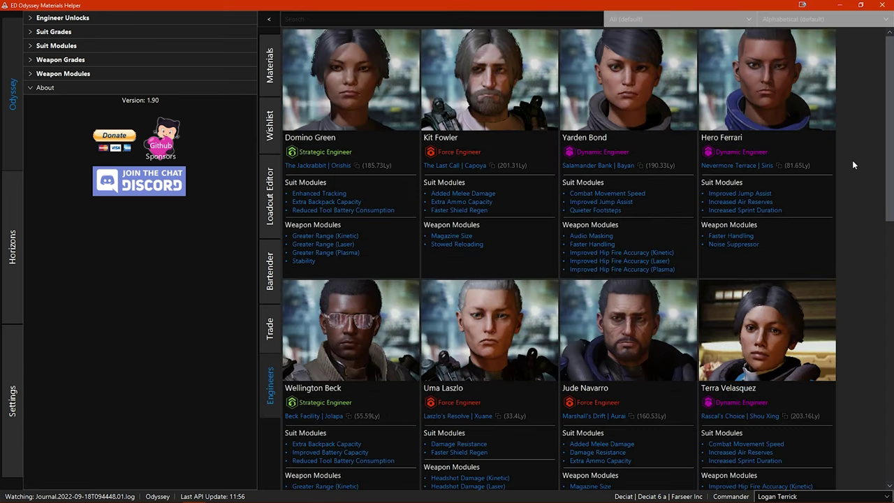
{"action": "scroll", "coordinate": [852, 165], "scroll_direction": "down", "scroll_amount": 10}
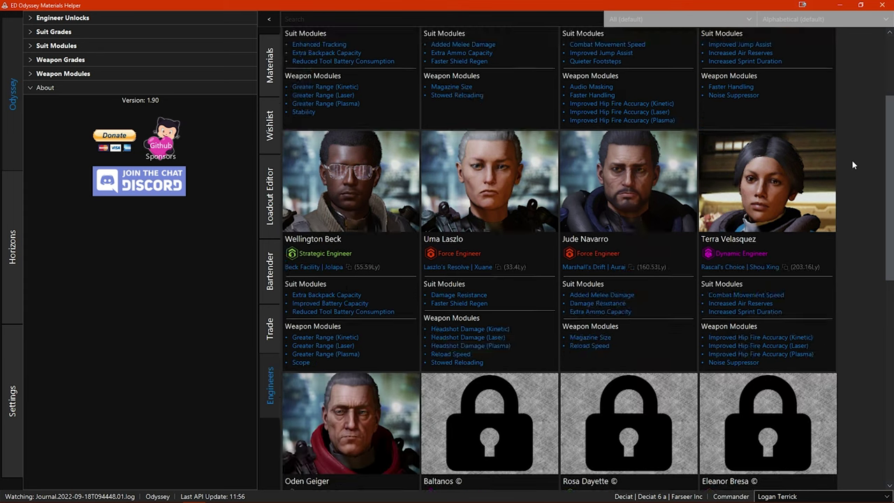
{"action": "scroll", "coordinate": [852, 165], "scroll_direction": "up", "scroll_amount": 3}
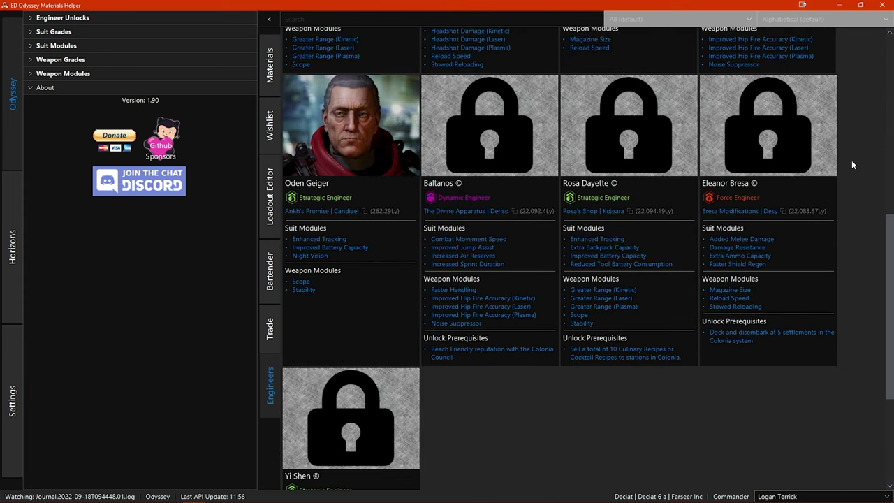
{"action": "scroll", "coordinate": [853, 165], "scroll_direction": "up", "scroll_amount": 10}
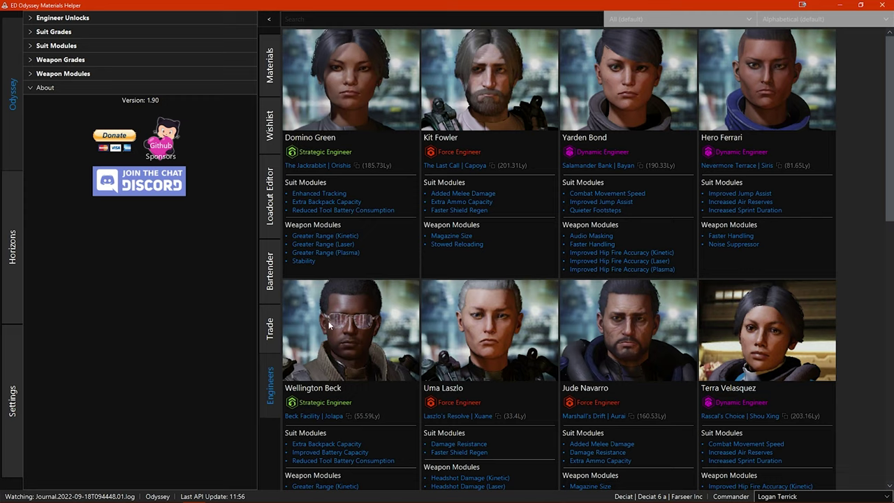
Step: Connect to the Odyssey trade service and create an offer of 1 Air Quality Reports in exchange for 1 Power Regulator
{"action": "left_click", "coordinate": [267, 325]}
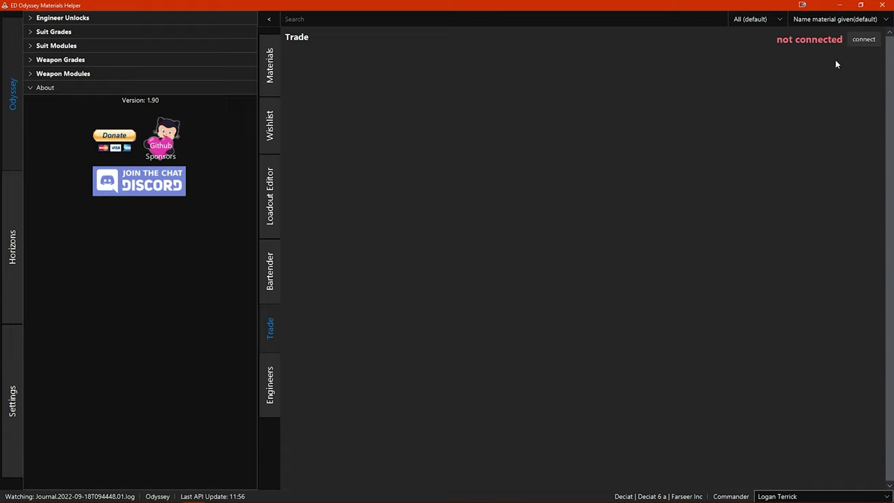
{"action": "left_click", "coordinate": [864, 43]}
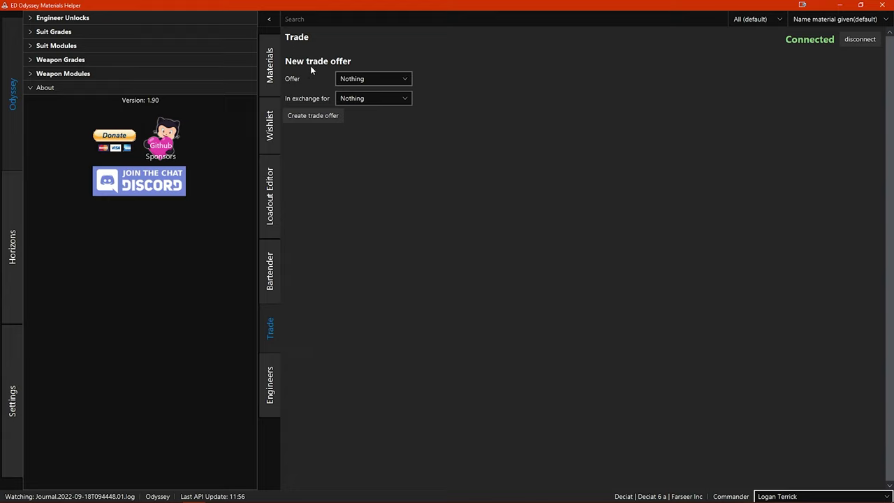
{"action": "left_click", "coordinate": [364, 80]}
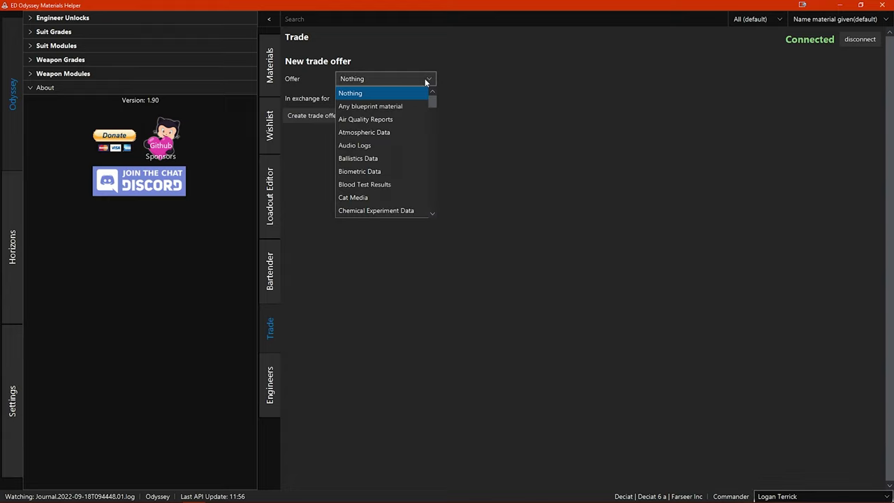
{"action": "left_click", "coordinate": [386, 118]}
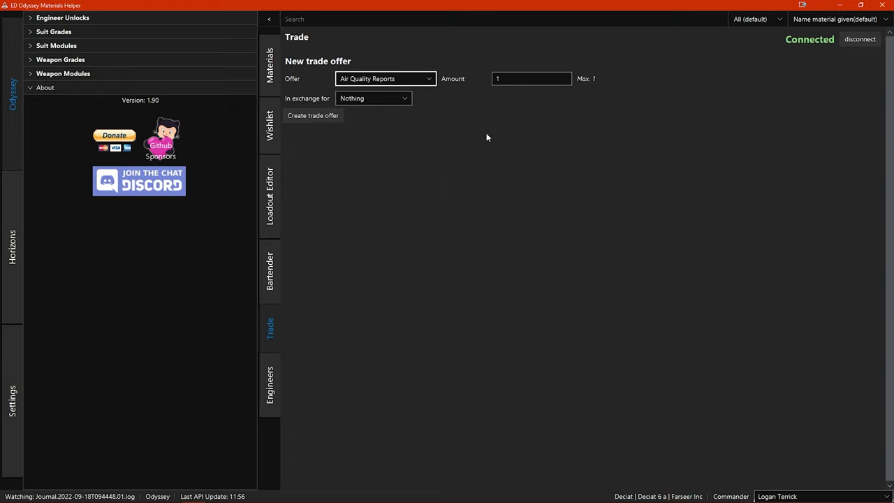
{"action": "left_click", "coordinate": [363, 100]}
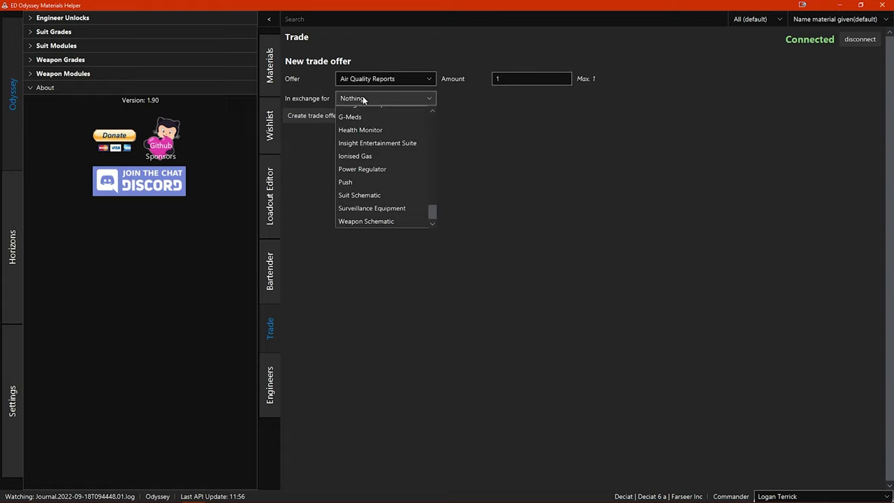
{"action": "left_click", "coordinate": [385, 170]}
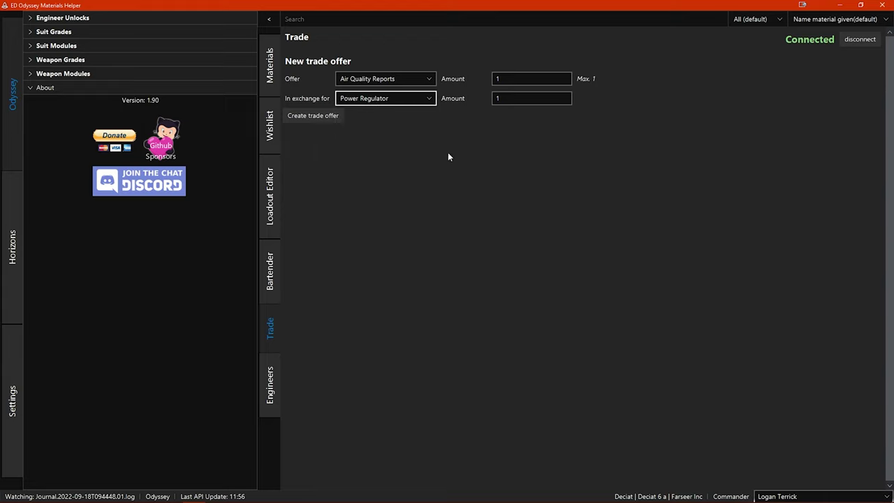
{"action": "left_click", "coordinate": [317, 117]}
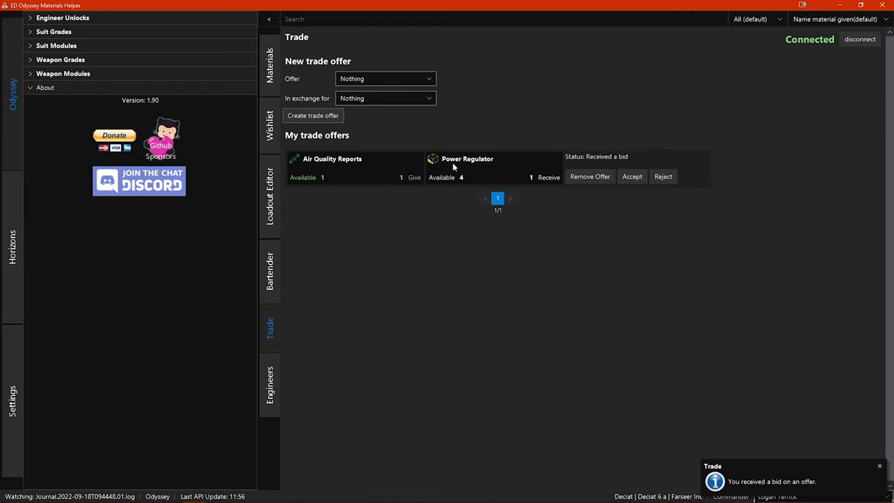
Step: Accept the bid received on the Air Quality Reports for Power Regulator trade offer
{"action": "mouse_move", "coordinate": [454, 165]}
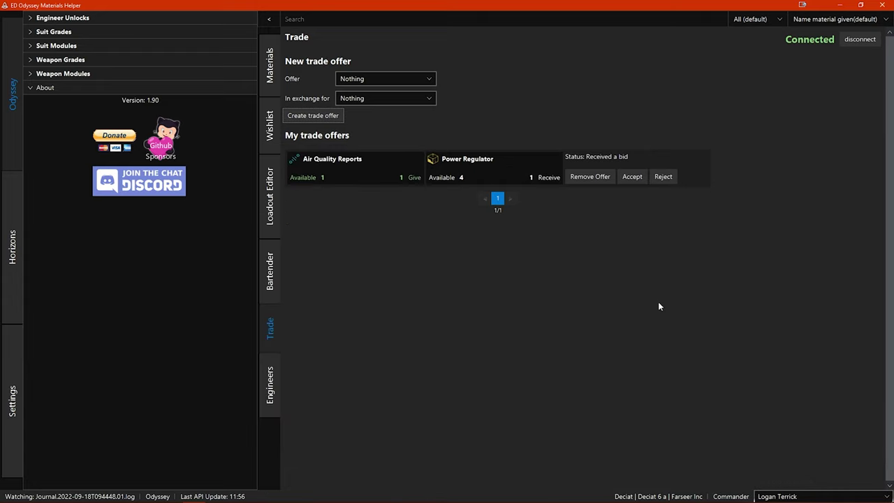
{"action": "left_click", "coordinate": [633, 177]}
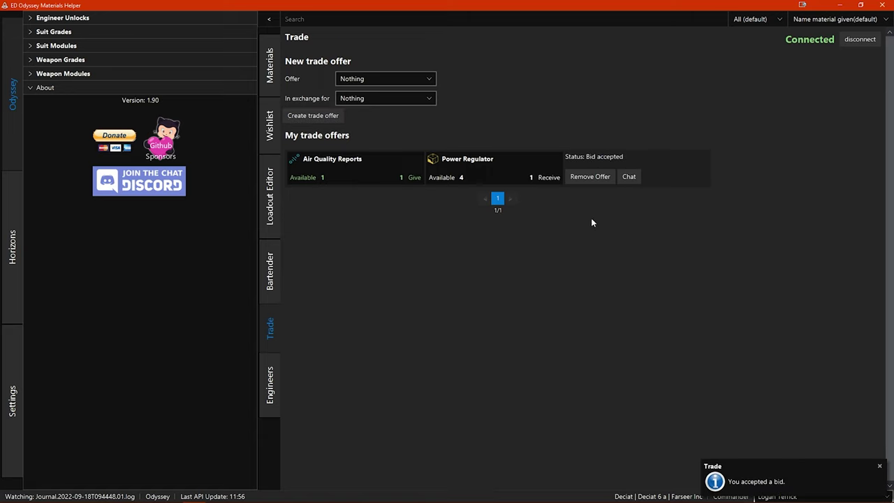
Step: Open the chat for the accepted trade offer and send "Hello", "Where shall we meet?" and "Haha, will be there shortly!"
{"action": "left_click", "coordinate": [629, 177]}
{"action": "type", "text": "Hello"}
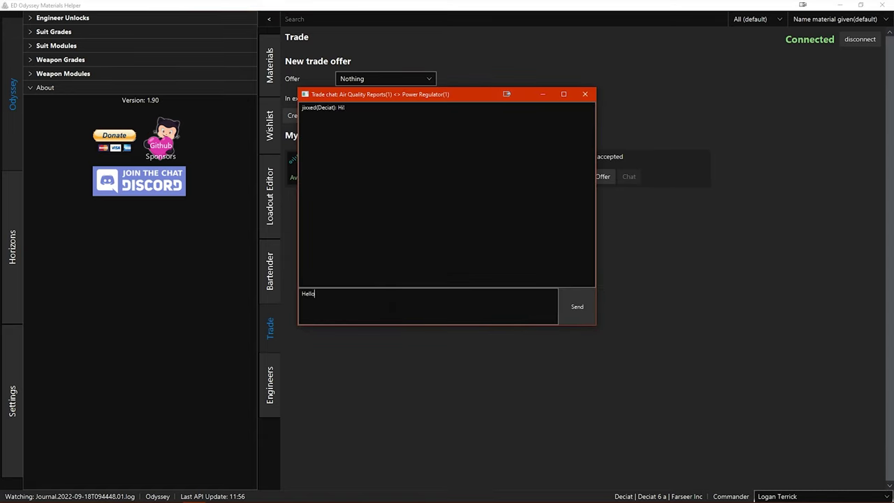
{"action": "key", "text": "Return"}
{"action": "type", "text": "Where shall we me"}
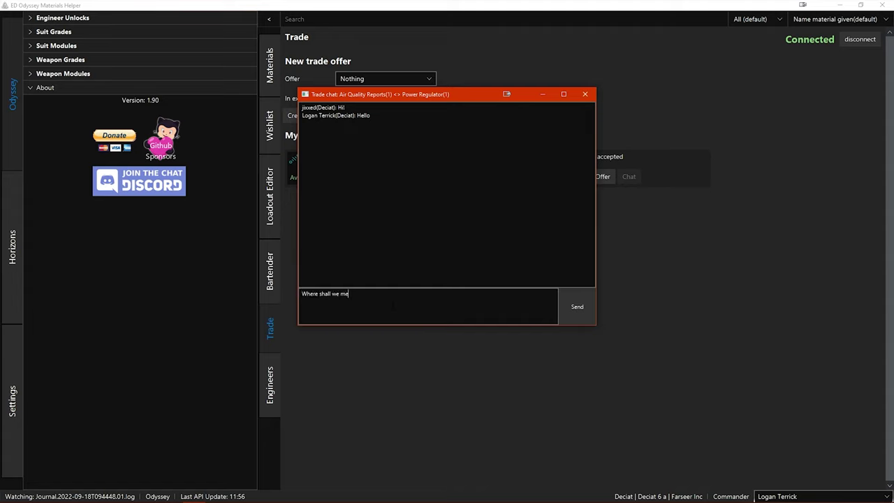
{"action": "type", "text": "et?"}
{"action": "key", "text": "Return"}
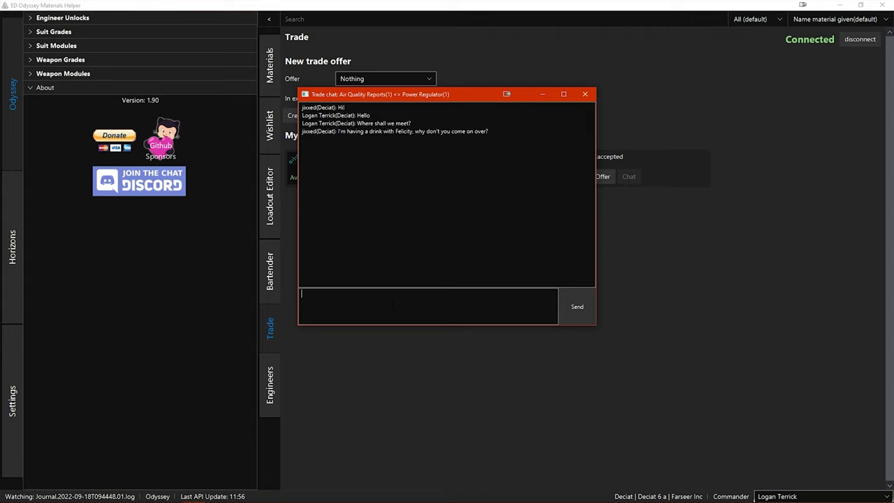
{"action": "type", "text": "Haha, will be there shortly!"}
{"action": "key", "text": "Return"}
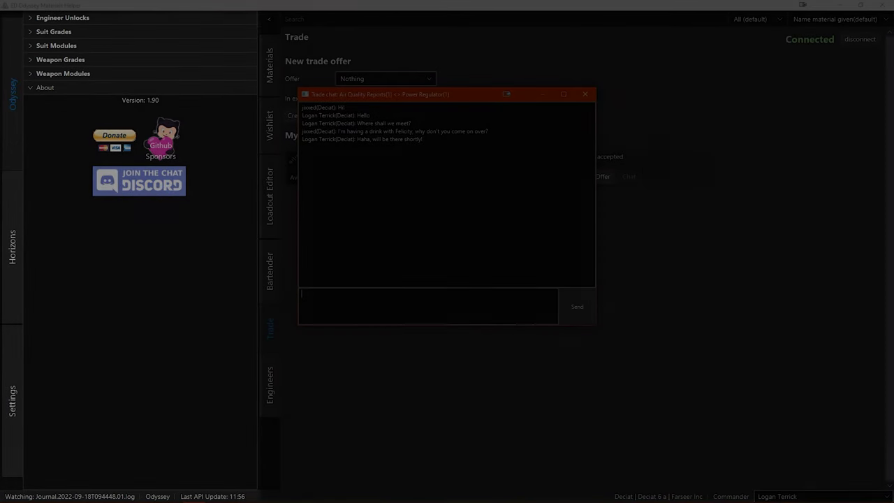
Step: Send "Okay, Im' here!", "Good trade!" and "Hope to trade with you again! o7" to the trade partner, and close the chat
{"action": "type", "text": "Okay, Im"}
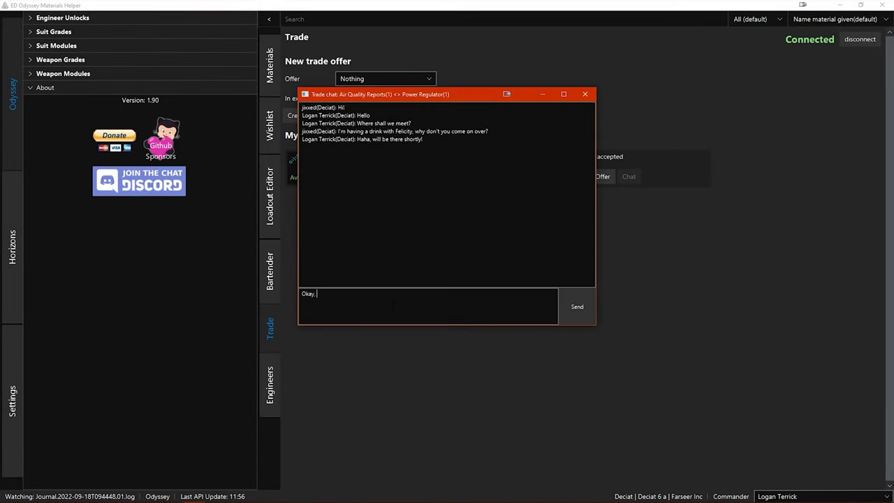
{"action": "type", "text": " here!"}
{"action": "key", "text": "Return"}
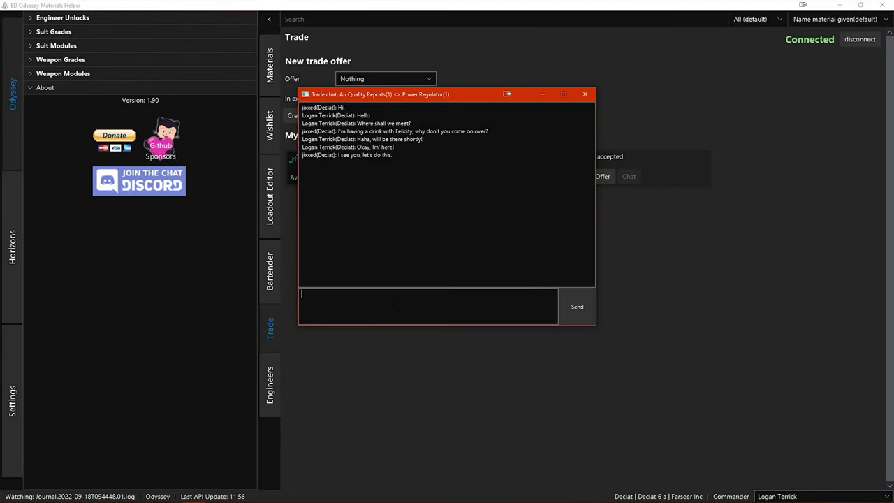
{"action": "type", "text": "Good trade!"}
{"action": "key", "text": "Return"}
{"action": "type", "text": "Hope "}
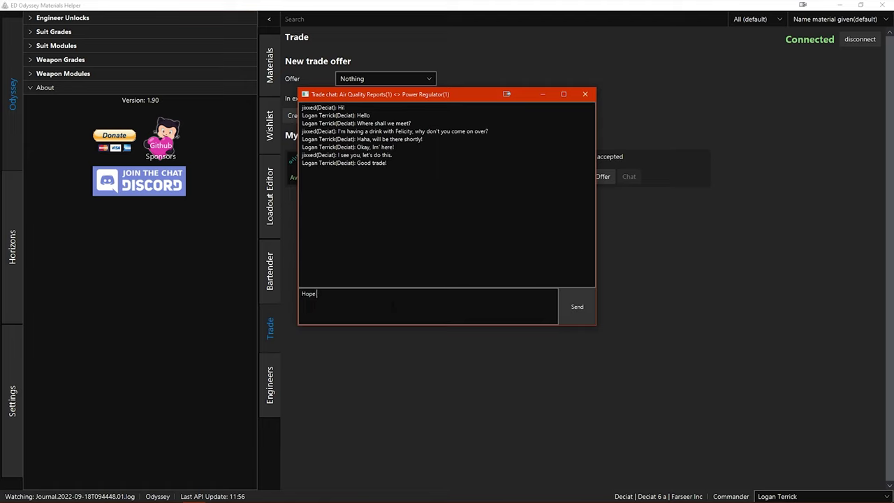
{"action": "type", "text": "to trade with you again! o7"}
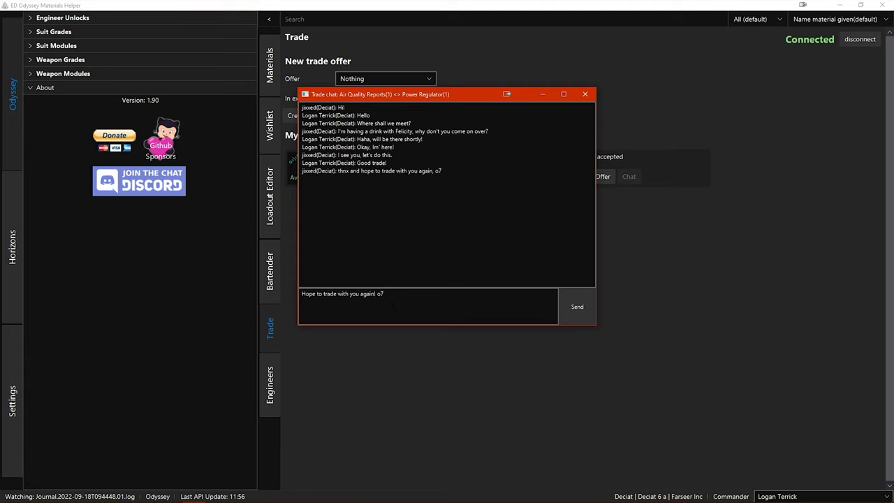
{"action": "key", "text": "Return"}
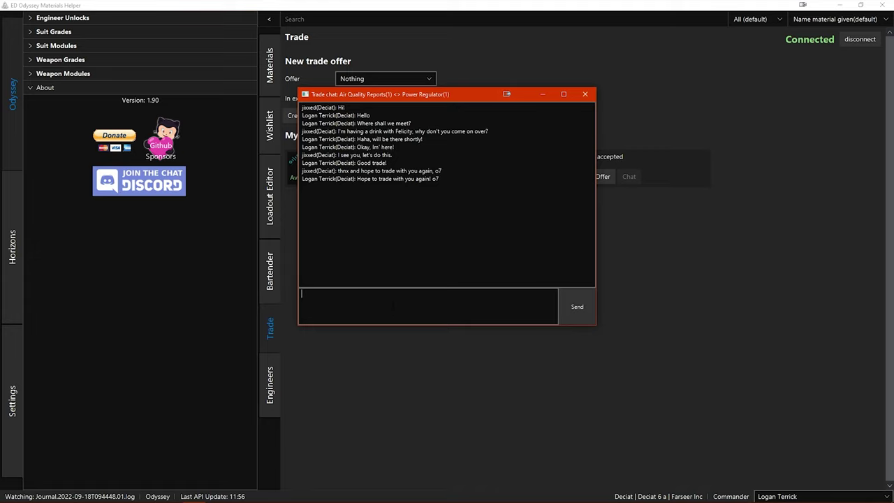
{"action": "left_click", "coordinate": [586, 98]}
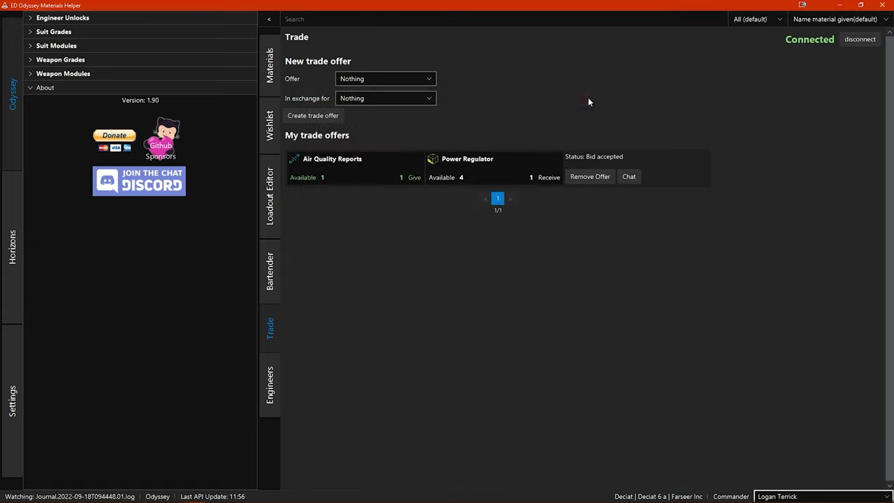
Step: Remove the Air Quality Reports for Power Regulator trade offer and disconnect from the trade service
{"action": "left_click", "coordinate": [596, 179]}
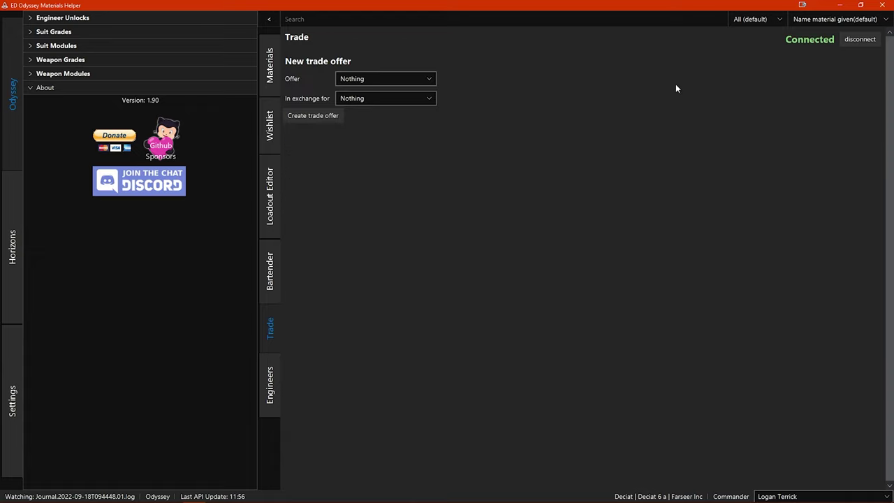
{"action": "left_click", "coordinate": [860, 39]}
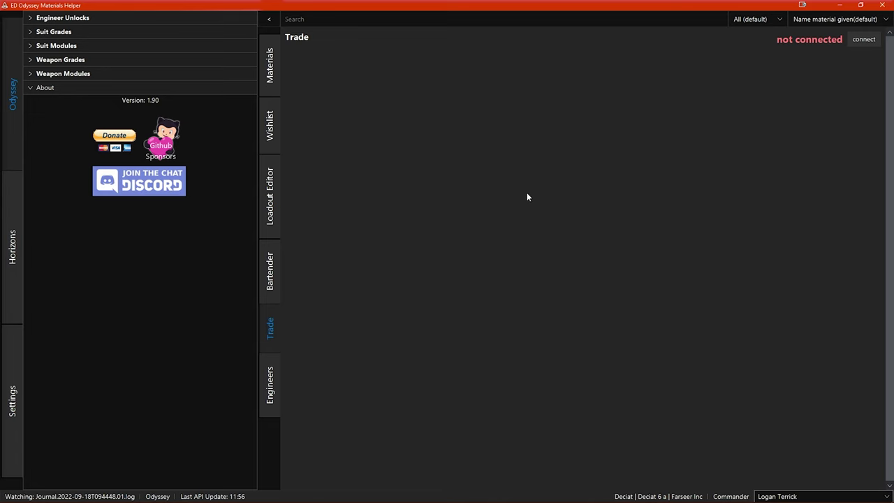
Step: Look through the Odyssey bartender's material list and choose Chemical Catalyst as the wanted material
{"action": "left_click", "coordinate": [270, 269]}
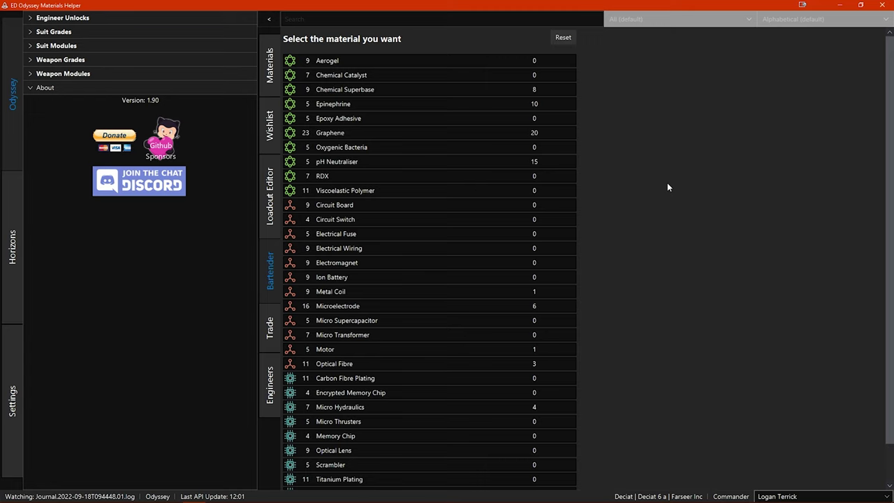
{"action": "scroll", "coordinate": [667, 184], "scroll_direction": "down", "scroll_amount": 1}
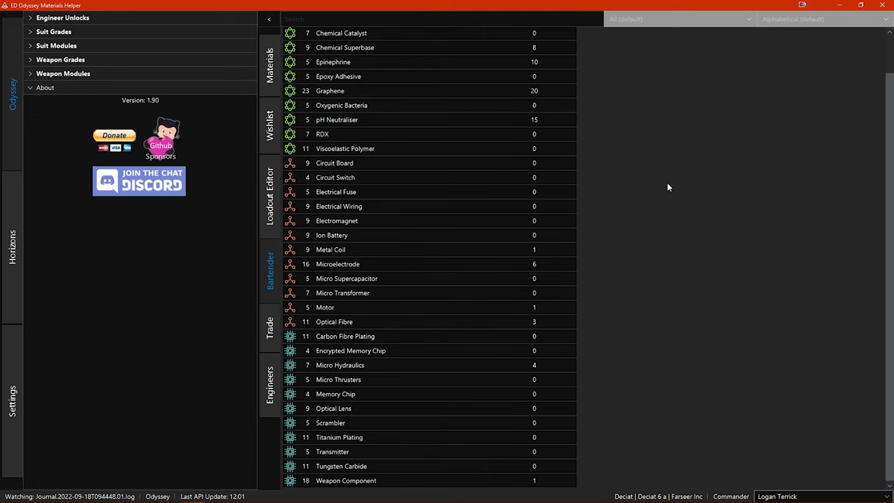
{"action": "scroll", "coordinate": [667, 183], "scroll_direction": "up", "scroll_amount": 1}
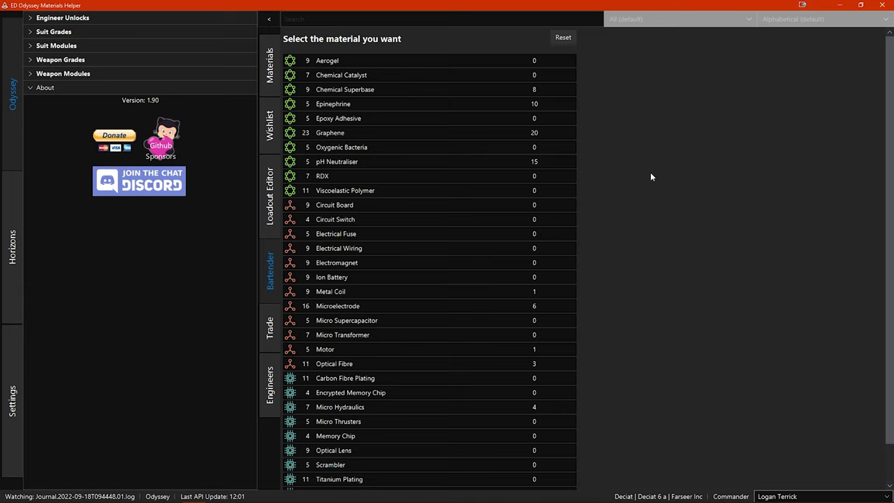
{"action": "left_click", "coordinate": [368, 75]}
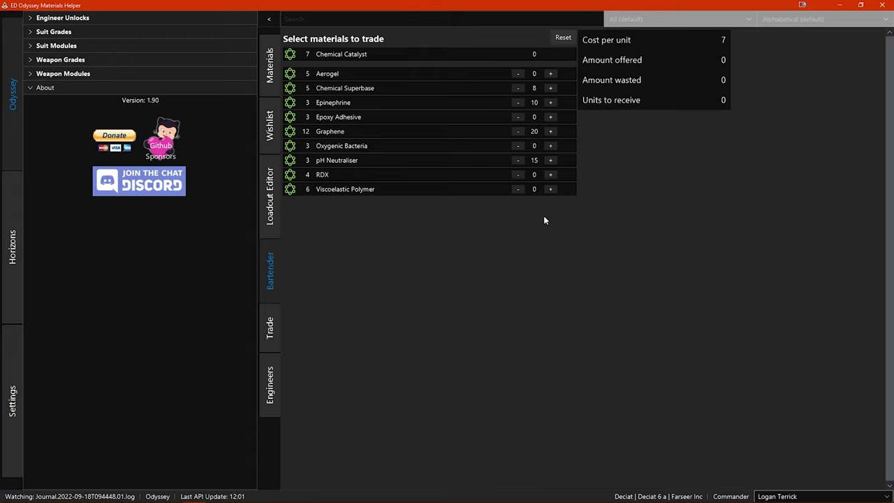
Step: Offer the bartender 1 Chemical Superbase, 1 Epinephrine and 2 pH Neutraliser in exchange for Chemical Catalyst
{"action": "left_click", "coordinate": [552, 104]}
{"action": "left_click", "coordinate": [552, 104]}
{"action": "left_click", "coordinate": [552, 105]}
{"action": "left_click", "coordinate": [518, 103]}
{"action": "left_click", "coordinate": [517, 103]}
{"action": "left_click", "coordinate": [551, 88]}
{"action": "left_click", "coordinate": [549, 162]}
{"action": "left_click", "coordinate": [549, 163]}
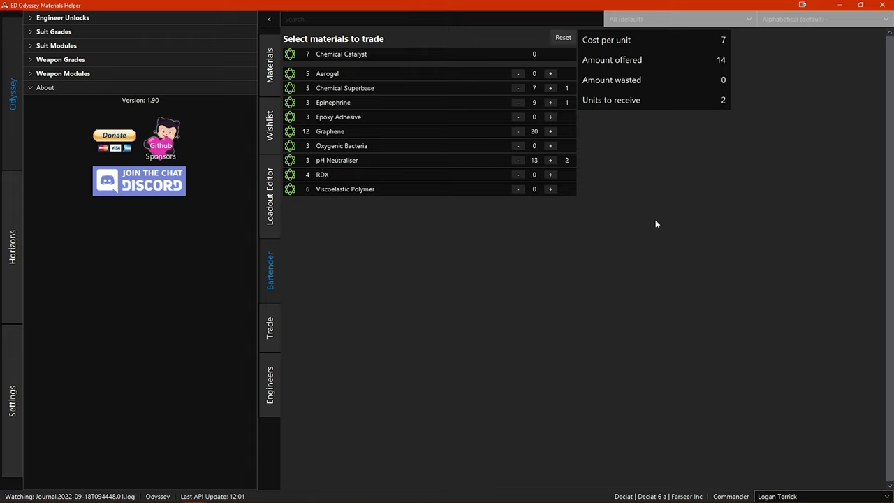
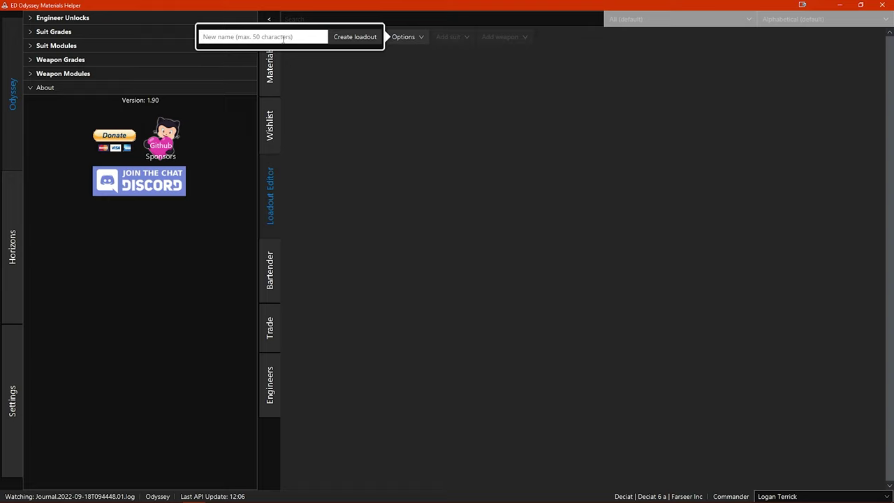
Step: Create a loadout named "Maverick Loadout" and add a Maverick Suit with its current grade set to 3
{"action": "type", "text": "Maverick Loadout"}
{"action": "key", "text": "Return"}
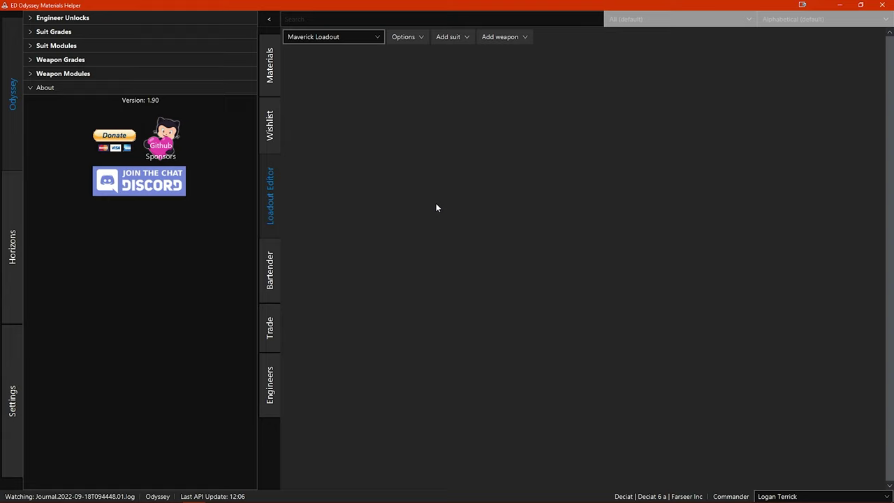
{"action": "left_click", "coordinate": [451, 37]}
{"action": "left_click", "coordinate": [459, 104]}
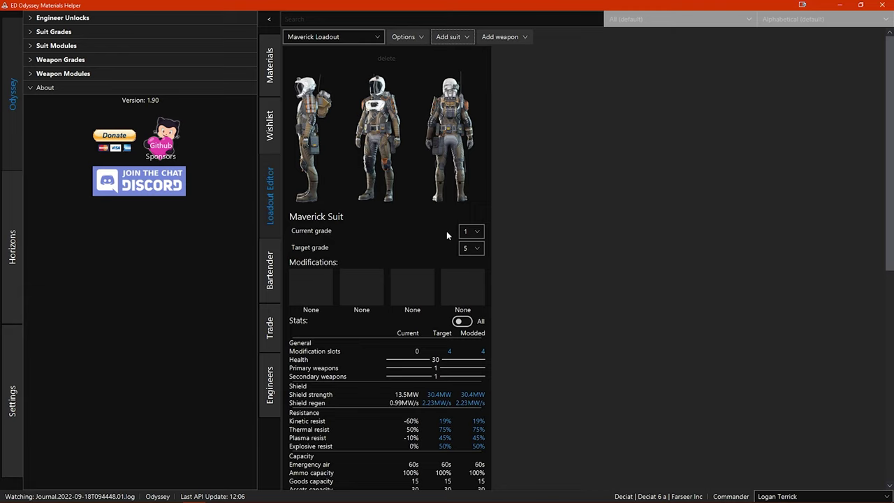
{"action": "left_click", "coordinate": [475, 233]}
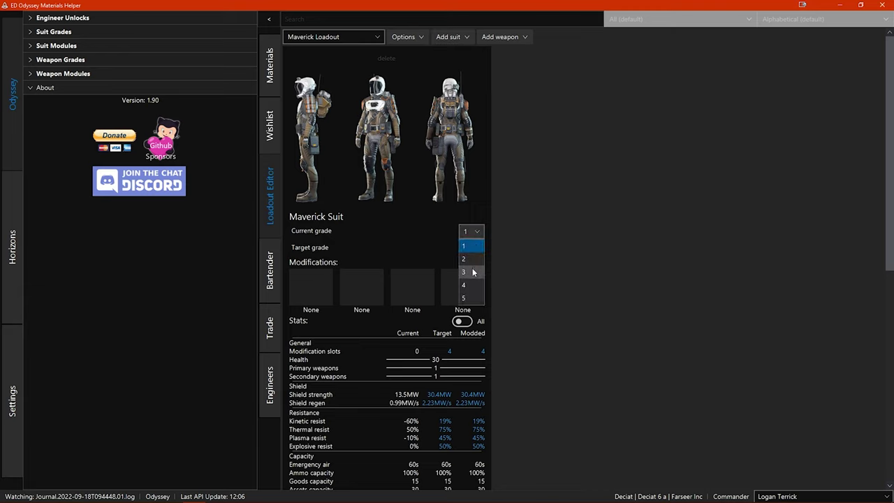
{"action": "left_click", "coordinate": [473, 272]}
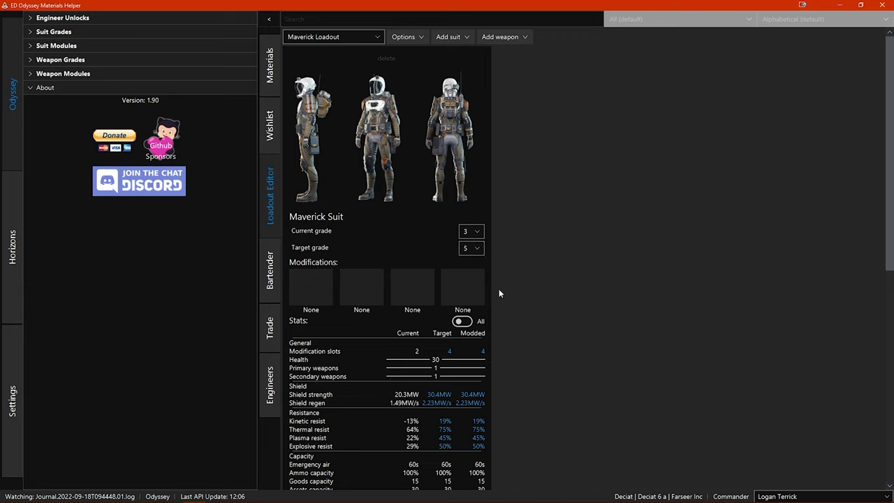
Step: Fill the Maverick Suit's modification slots with Quieter Footsteps, Faster Shield Regen, Night Vision and Extra Backpack Capacity
{"action": "left_click", "coordinate": [321, 294]}
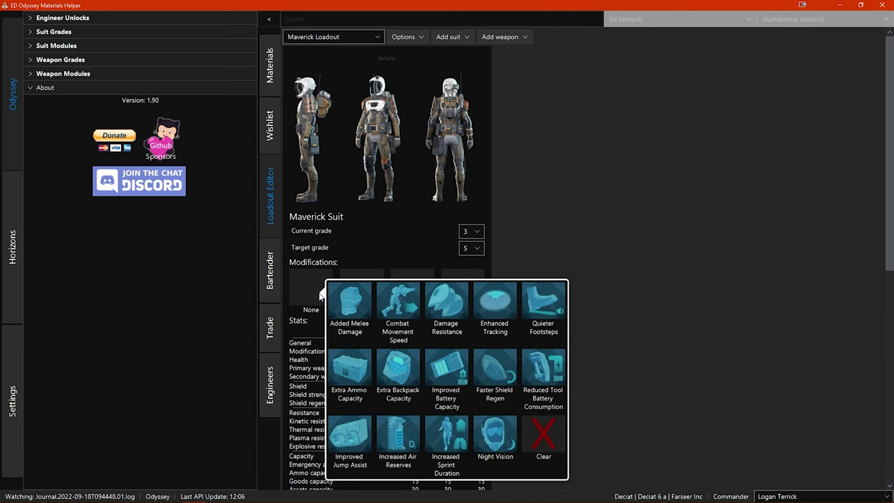
{"action": "left_click", "coordinate": [546, 311]}
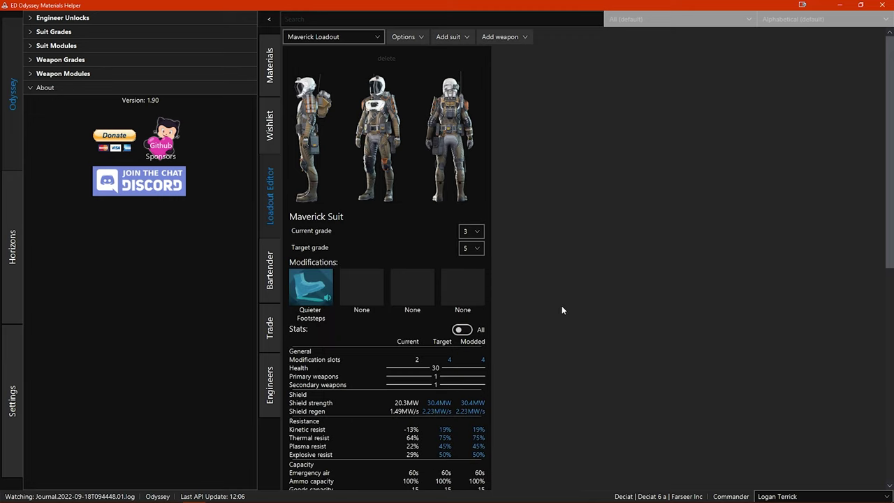
{"action": "left_click", "coordinate": [361, 293]}
{"action": "left_click", "coordinate": [536, 367]}
{"action": "left_click", "coordinate": [587, 433]}
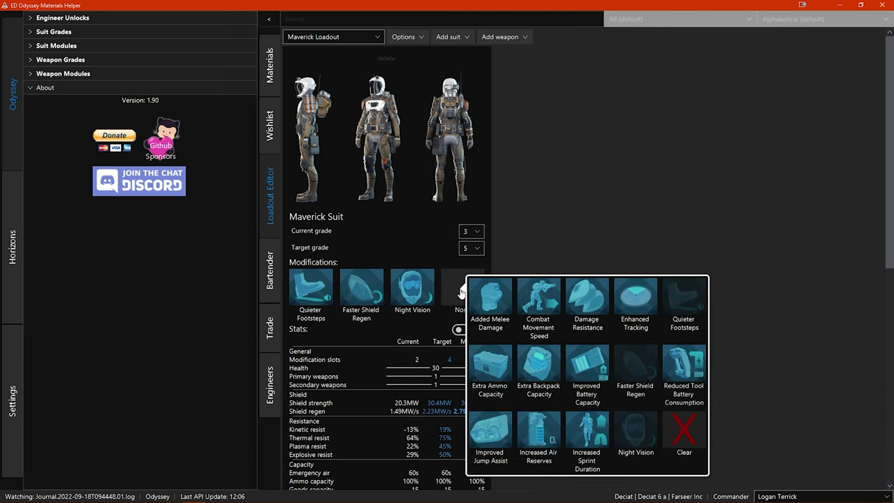
{"action": "left_click", "coordinate": [538, 369]}
Step: Look through the Maverick Suit's full stats and switch them to show only the changed ones
{"action": "scroll", "coordinate": [625, 294], "scroll_direction": "down", "scroll_amount": 2}
{"action": "scroll", "coordinate": [625, 294], "scroll_direction": "down", "scroll_amount": 3}
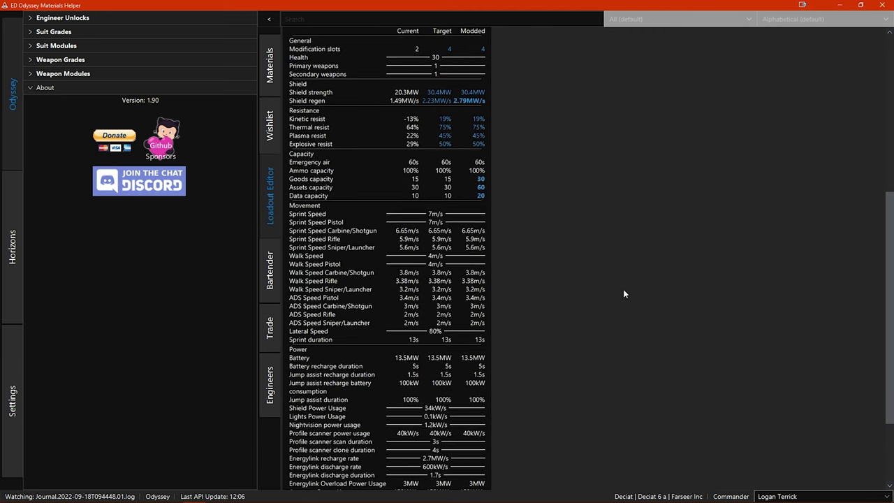
{"action": "scroll", "coordinate": [623, 289], "scroll_direction": "down", "scroll_amount": 2}
{"action": "scroll", "coordinate": [622, 289], "scroll_direction": "up", "scroll_amount": 5}
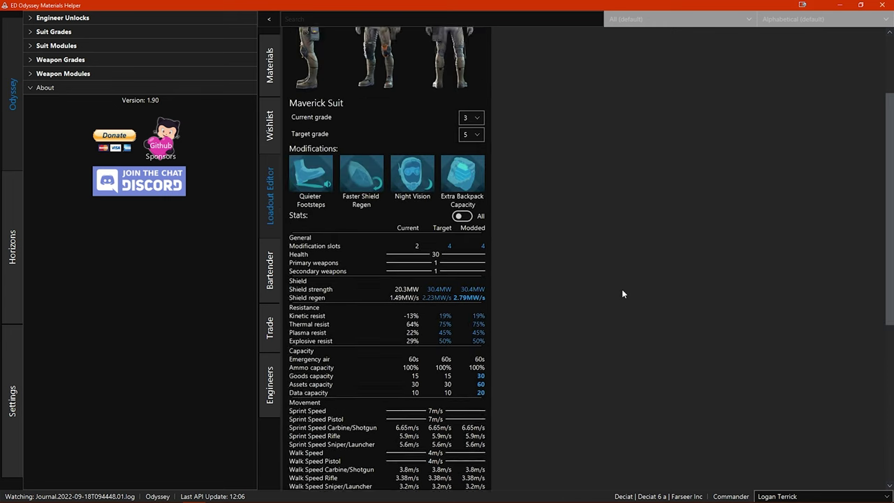
{"action": "scroll", "coordinate": [621, 289], "scroll_direction": "up", "scroll_amount": 1}
{"action": "scroll", "coordinate": [621, 289], "scroll_direction": "down", "scroll_amount": 2}
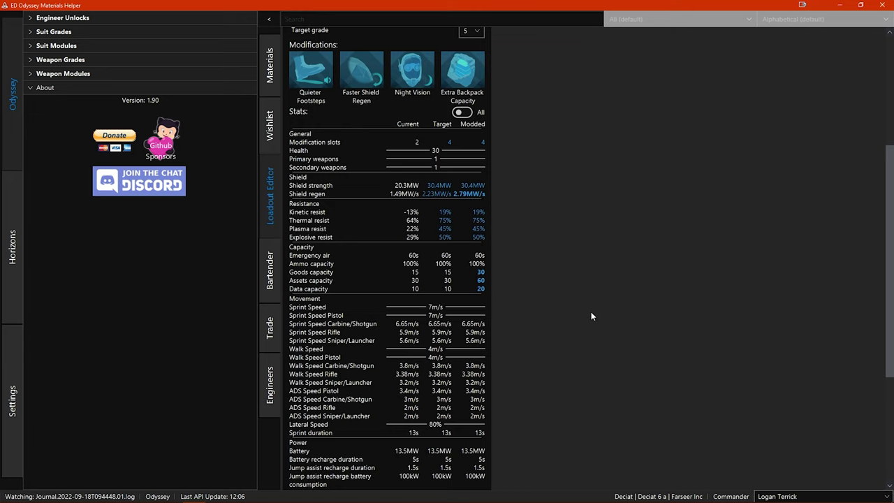
{"action": "left_click", "coordinate": [462, 113]}
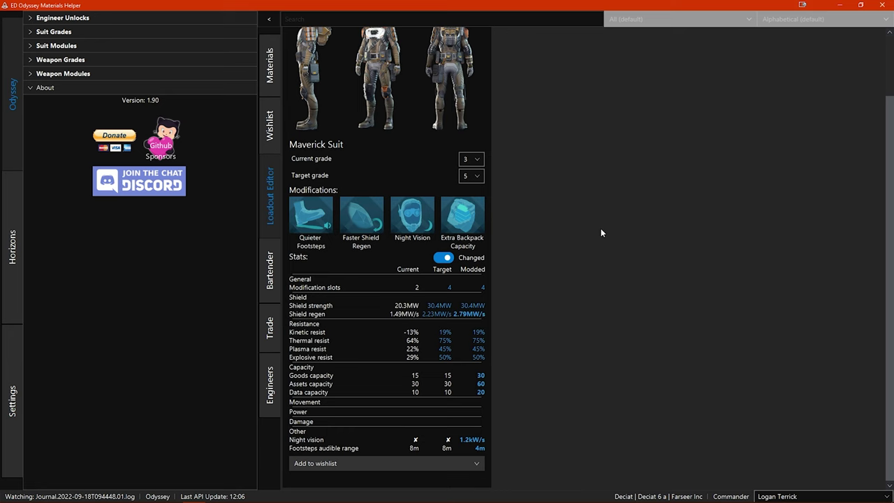
{"action": "scroll", "coordinate": [606, 286], "scroll_direction": "up", "scroll_amount": 2}
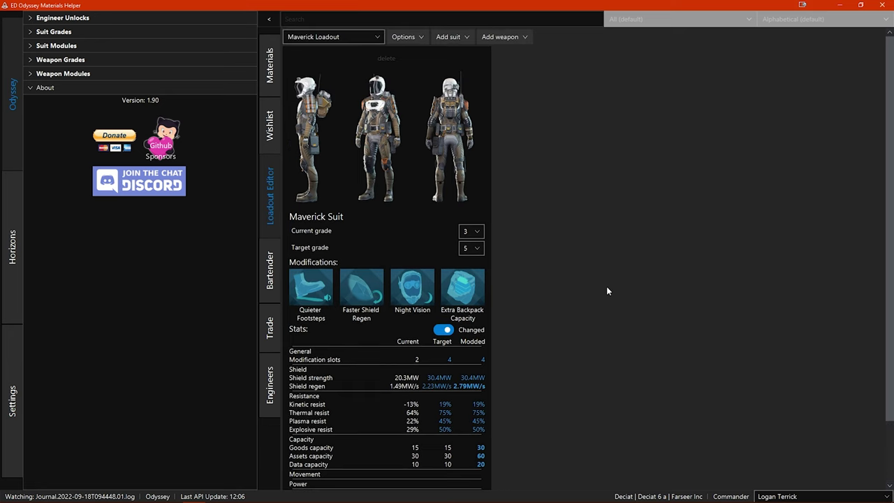
Step: Add the Manticore Intimidator and Manticore Tormentor weapons to the Maverick Loadout
{"action": "left_click", "coordinate": [513, 39]}
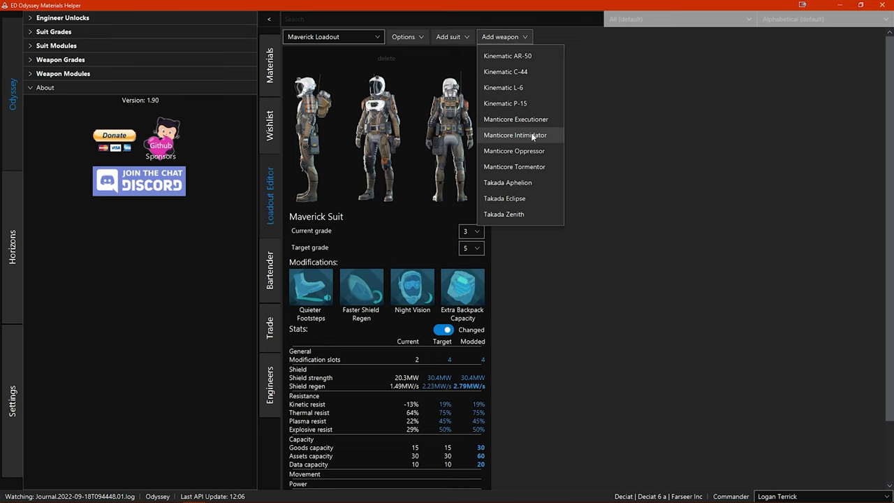
{"action": "left_click", "coordinate": [533, 134]}
{"action": "left_click", "coordinate": [508, 38]}
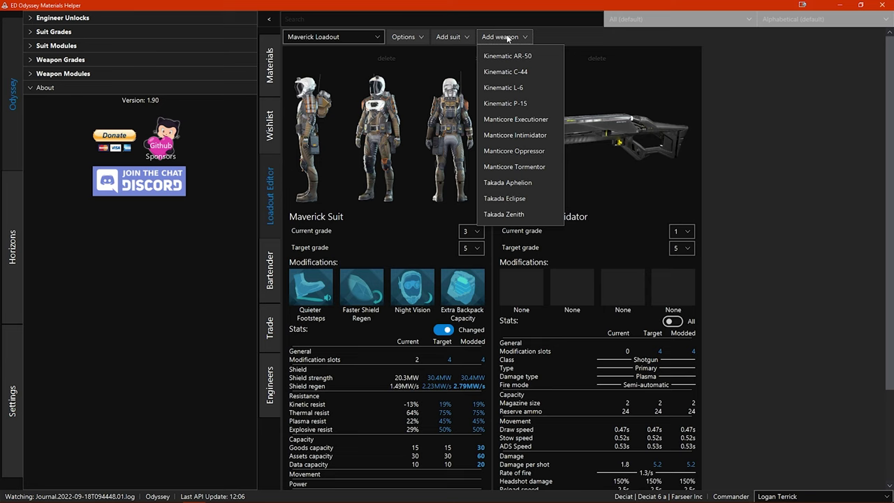
{"action": "left_click", "coordinate": [539, 166]}
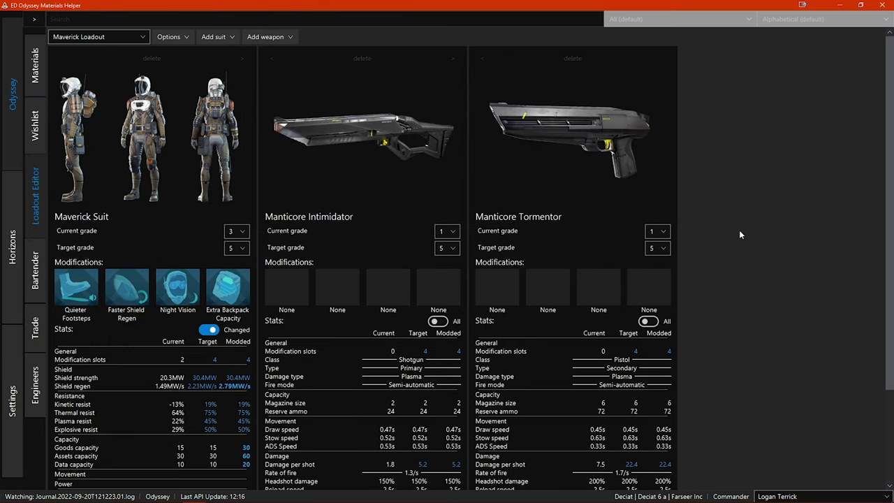
Step: Set the current grade of both the Manticore Intimidator and the Manticore Tormentor to 3
{"action": "left_click", "coordinate": [449, 232]}
{"action": "left_click", "coordinate": [440, 271]}
{"action": "left_click", "coordinate": [657, 231]}
{"action": "left_click", "coordinate": [652, 272]}
Step: Fill the Manticore Intimidator's modification slots with Magazine Size, Greater Range, Scope and Reload Speed
{"action": "left_click", "coordinate": [286, 286]}
{"action": "left_click", "coordinate": [362, 301]}
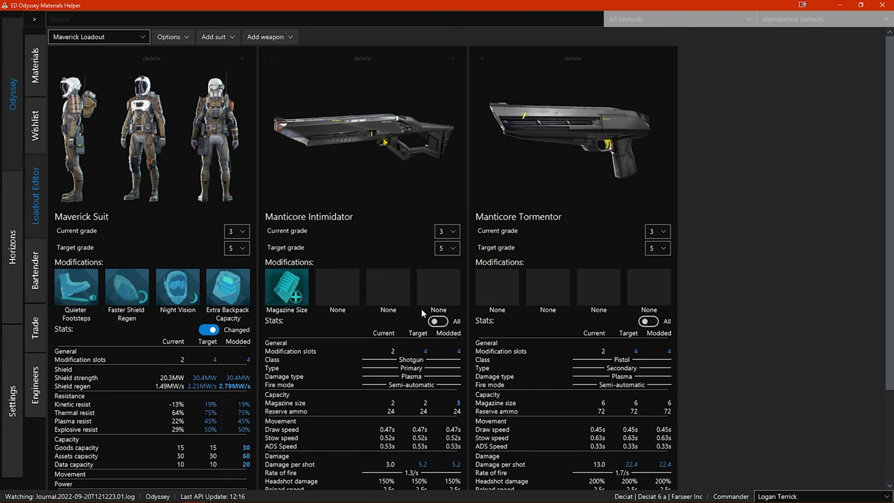
{"action": "left_click", "coordinate": [337, 287]}
{"action": "left_click", "coordinate": [514, 360]}
{"action": "left_click", "coordinate": [408, 287]}
{"action": "left_click", "coordinate": [584, 302]}
{"action": "left_click", "coordinate": [438, 287]}
{"action": "left_click", "coordinate": [482, 423]}
Step: Fill the Manticore Tormentor's modification slots with Magazine Size, Stowed Reloading, Noise Suppressor and Audio Masking
{"action": "left_click", "coordinate": [497, 285]}
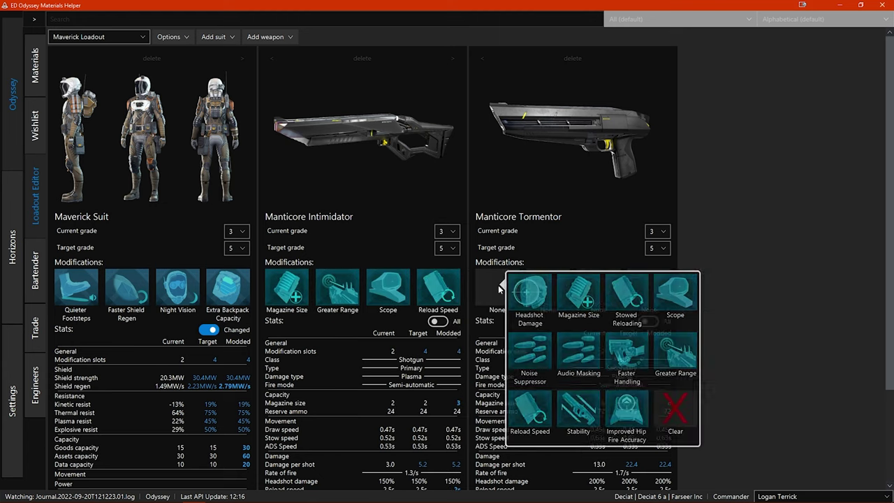
{"action": "left_click", "coordinate": [580, 304]}
{"action": "left_click", "coordinate": [547, 287]}
{"action": "left_click", "coordinate": [676, 306]}
{"action": "left_click", "coordinate": [599, 286]}
{"action": "left_click", "coordinate": [632, 356]}
{"action": "left_click", "coordinate": [649, 286]}
{"action": "left_click", "coordinate": [731, 357]}
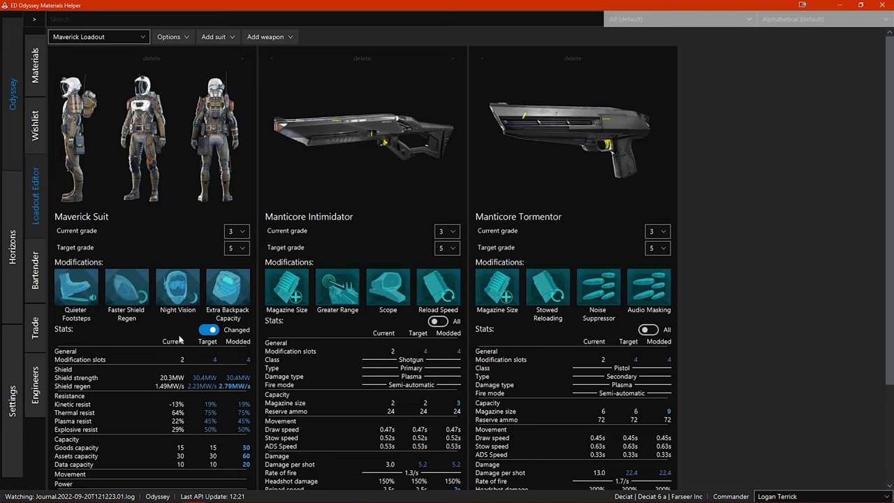
Step: Mark the suit's Quieter Footsteps and the Tormentor's Magazine Size as already applied, and add the Maverick Suit to a new Maverick Loadout wishlist
{"action": "left_click", "coordinate": [79, 295]}
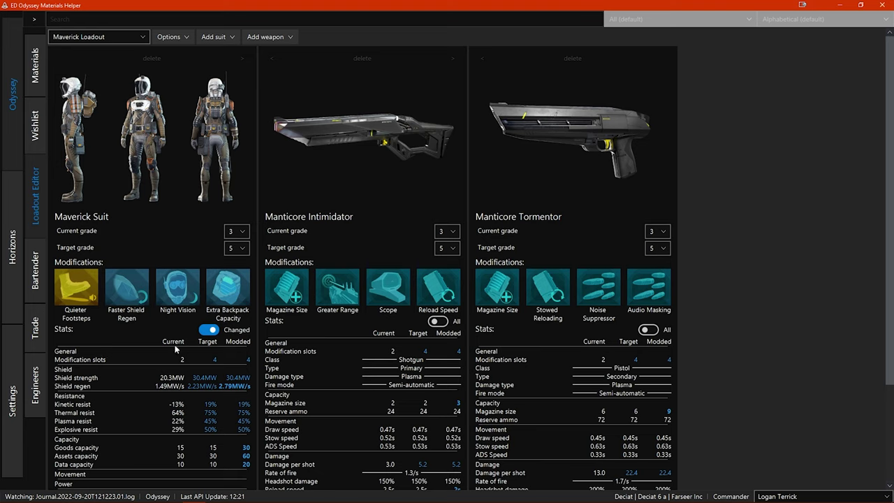
{"action": "left_click", "coordinate": [504, 297]}
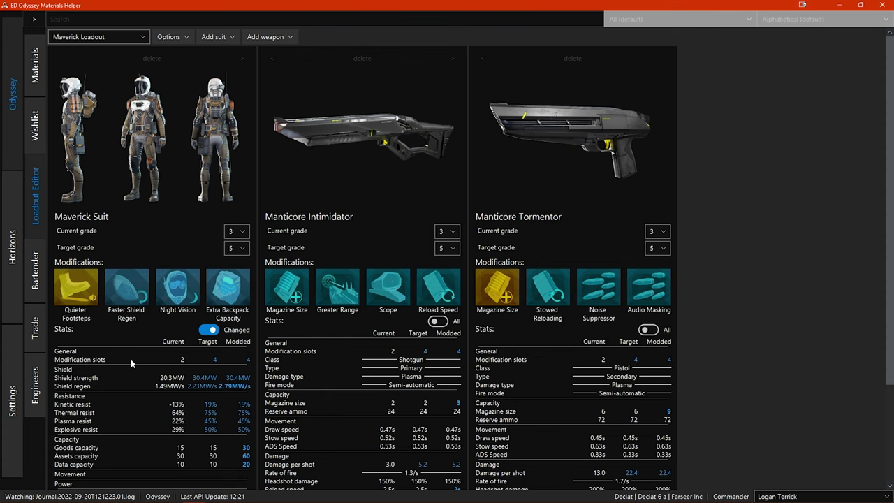
{"action": "scroll", "coordinate": [131, 359], "scroll_direction": "down", "scroll_amount": 4}
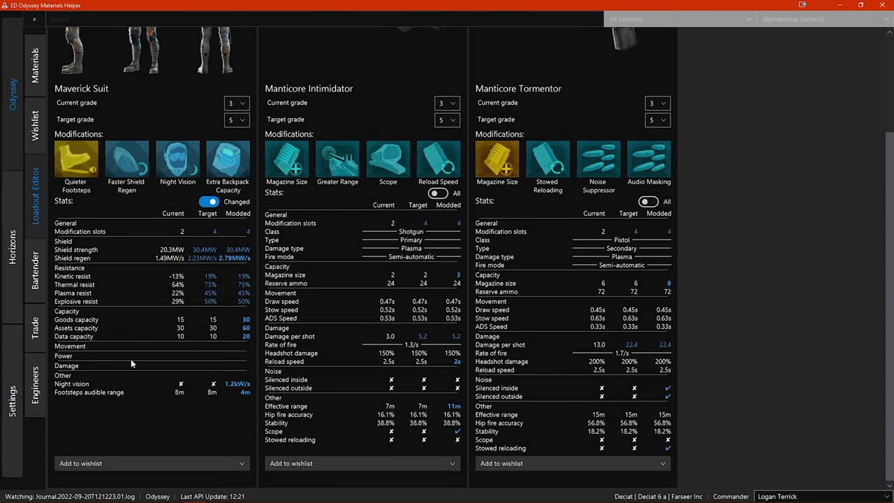
{"action": "left_click", "coordinate": [130, 464]}
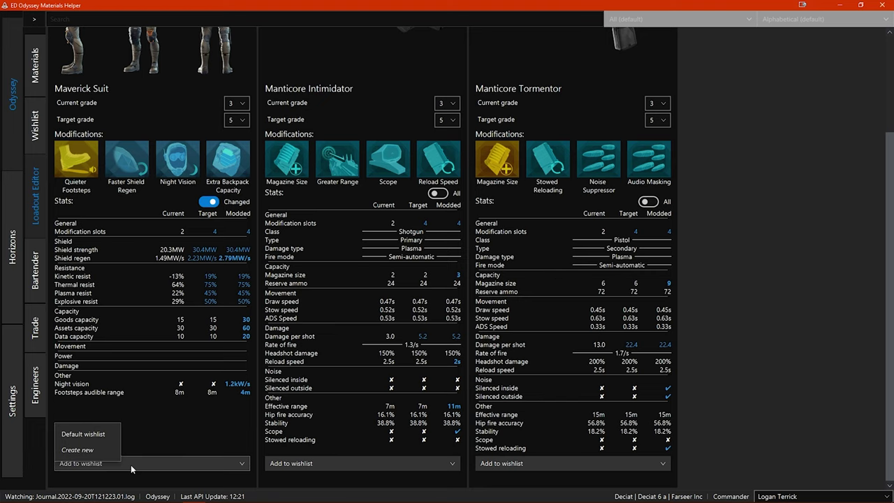
{"action": "left_click", "coordinate": [98, 448]}
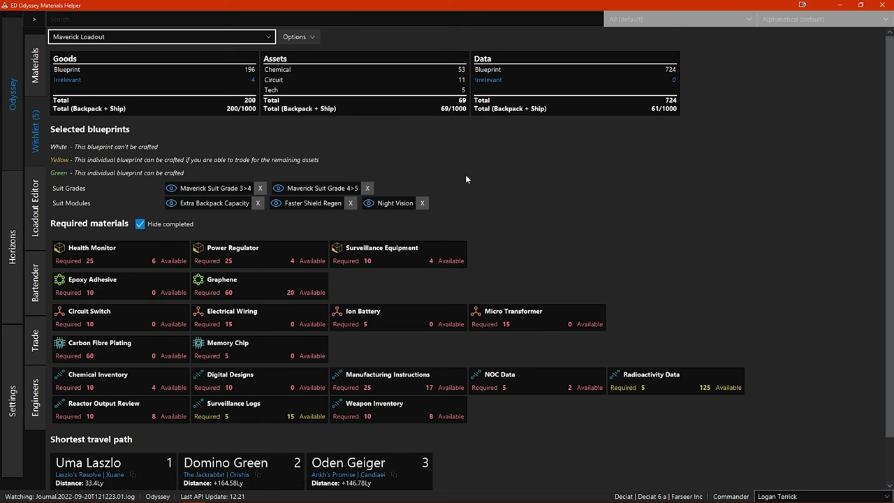
Step: Review the Maverick Loadout wishlist's required materials and shortest travel path, briefly including the completed materials
{"action": "scroll", "coordinate": [520, 183], "scroll_direction": "down", "scroll_amount": 2}
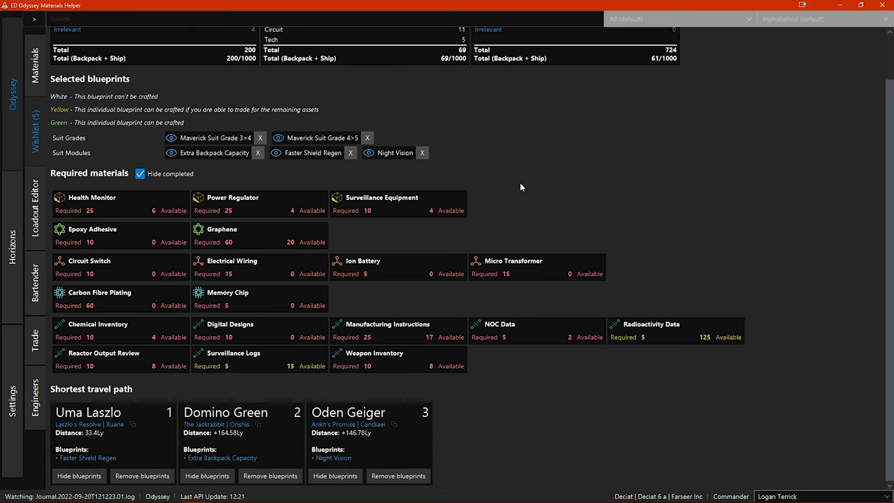
{"action": "scroll", "coordinate": [520, 187], "scroll_direction": "up", "scroll_amount": 1}
{"action": "scroll", "coordinate": [520, 187], "scroll_direction": "up", "scroll_amount": 1}
{"action": "left_click", "coordinate": [142, 225]}
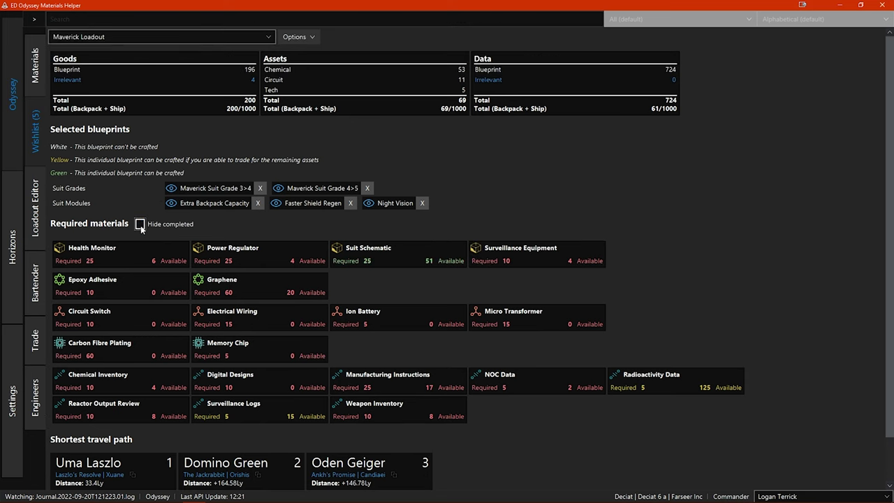
{"action": "left_click", "coordinate": [141, 225]}
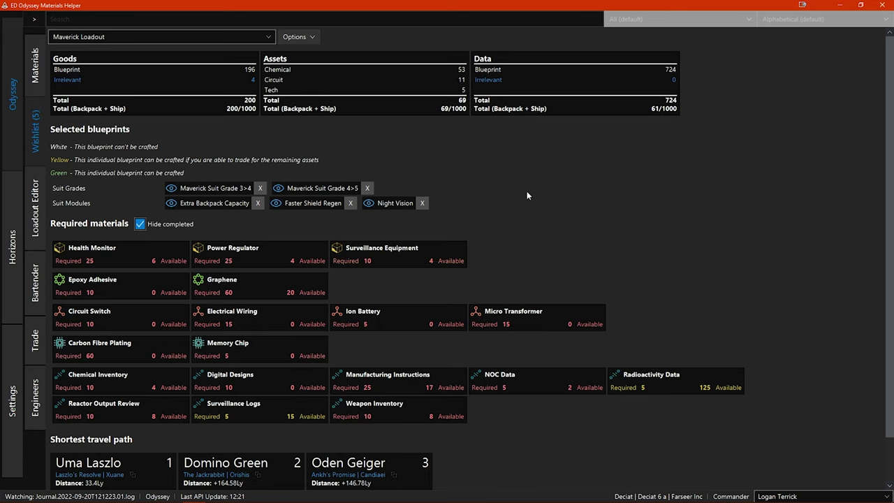
{"action": "scroll", "coordinate": [527, 196], "scroll_direction": "down", "scroll_amount": 1}
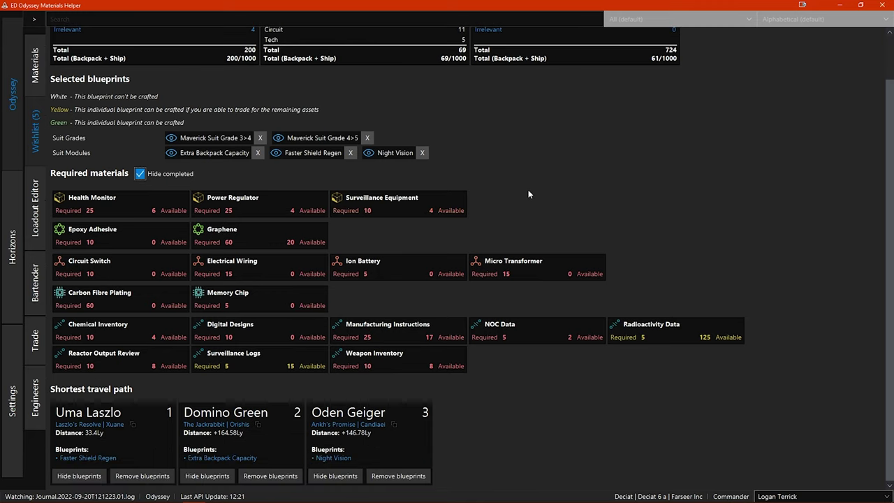
{"action": "scroll", "coordinate": [517, 387], "scroll_direction": "up", "scroll_amount": 1}
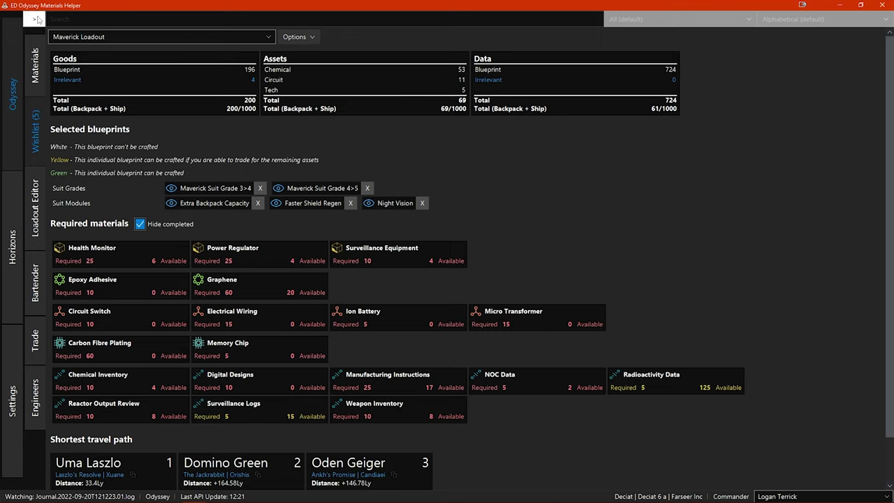
Step: Expand the blueprint sidebar and look through the Suit Grades and Suit Modules blueprints
{"action": "left_click", "coordinate": [34, 19]}
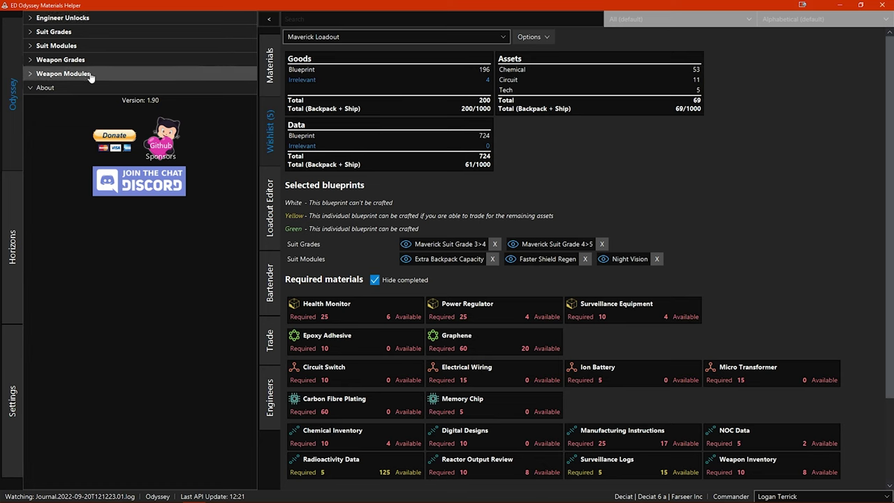
{"action": "left_click", "coordinate": [73, 35]}
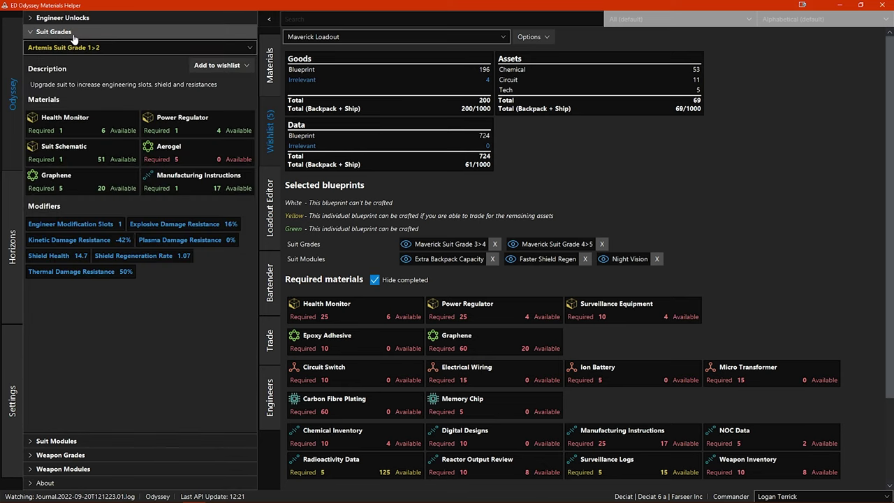
{"action": "left_click", "coordinate": [67, 47]}
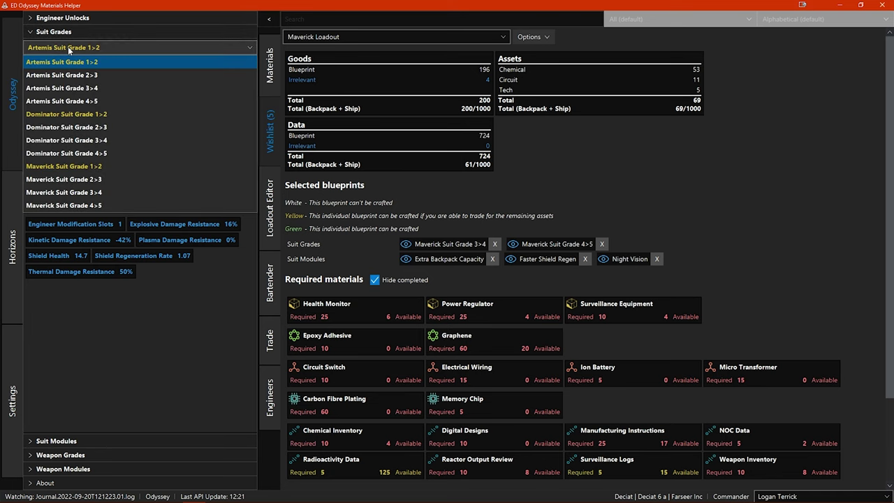
{"action": "left_click", "coordinate": [68, 46]}
{"action": "left_click", "coordinate": [63, 33]}
{"action": "left_click", "coordinate": [60, 45]}
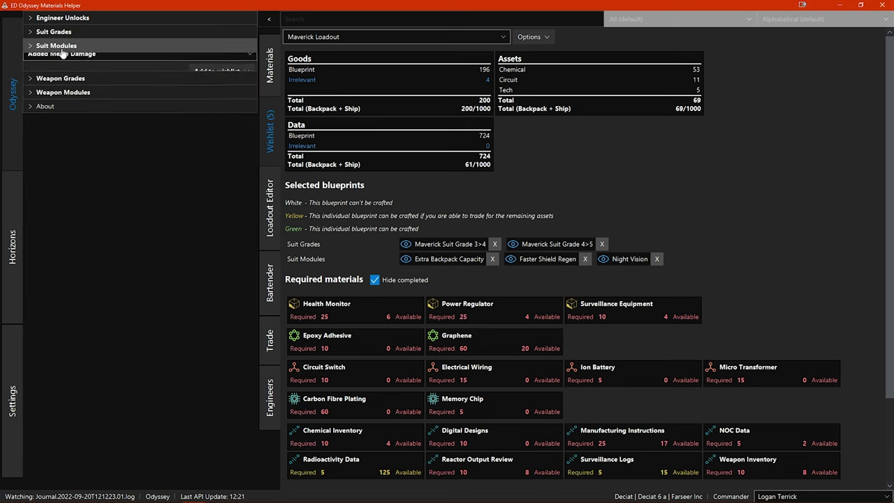
{"action": "left_click", "coordinate": [63, 62]}
{"action": "left_click", "coordinate": [63, 61]}
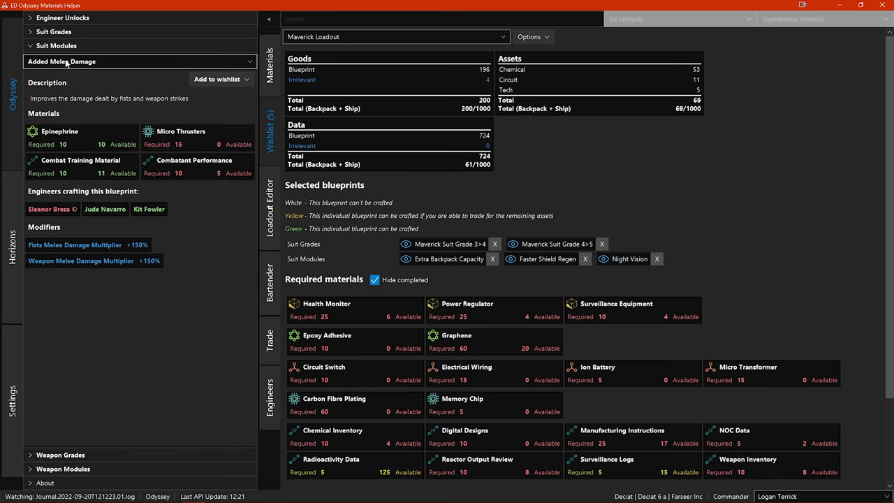
{"action": "left_click", "coordinate": [58, 45]}
Step: Look through the Weapon Grades and Weapon Modules blueprints, collapsing each category after viewing it
{"action": "left_click", "coordinate": [61, 60]}
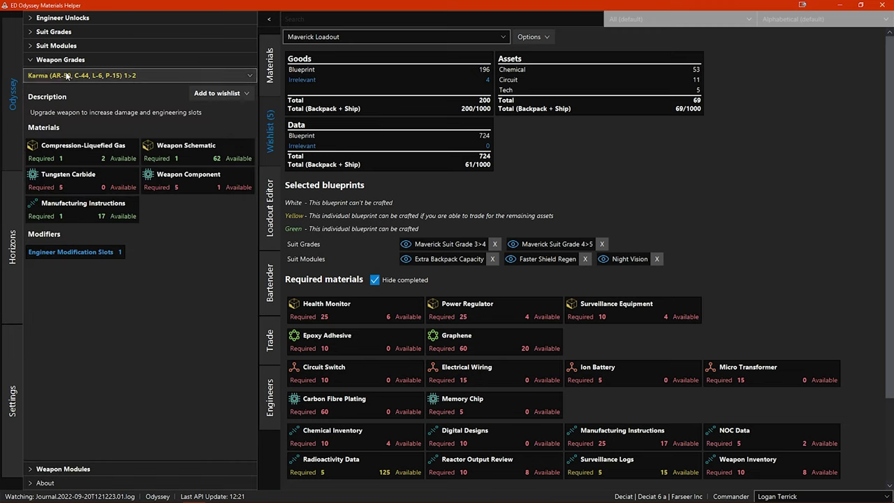
{"action": "left_click", "coordinate": [61, 61]}
{"action": "left_click", "coordinate": [63, 73]}
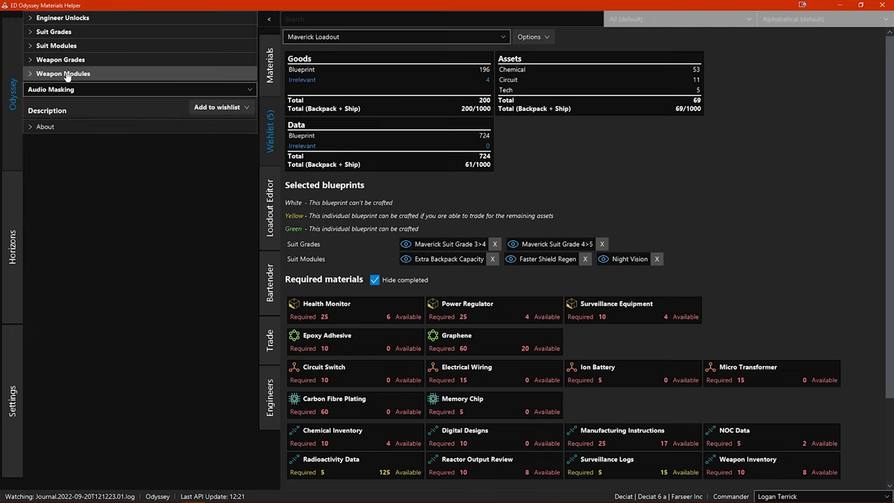
{"action": "left_click", "coordinate": [69, 89]}
{"action": "left_click", "coordinate": [69, 89]}
{"action": "left_click", "coordinate": [62, 73]}
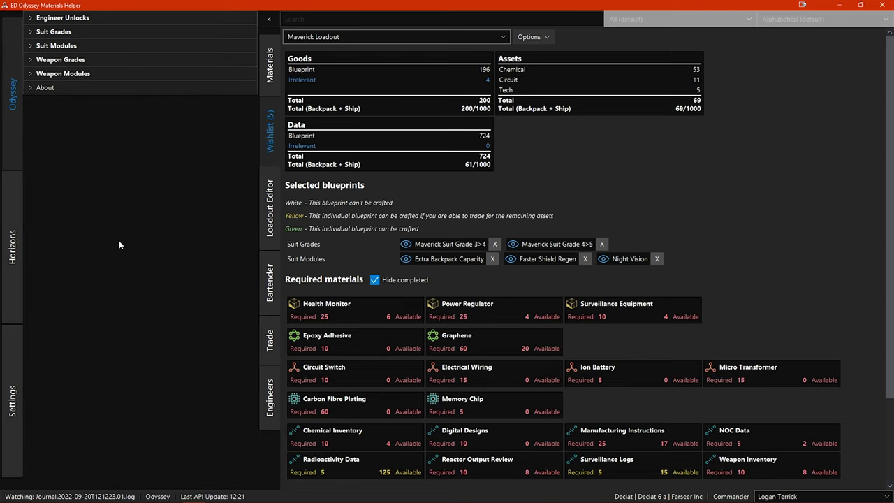
Step: Open the application settings and examine the Frontier API Integration and Augmented Reality options
{"action": "left_click", "coordinate": [17, 391]}
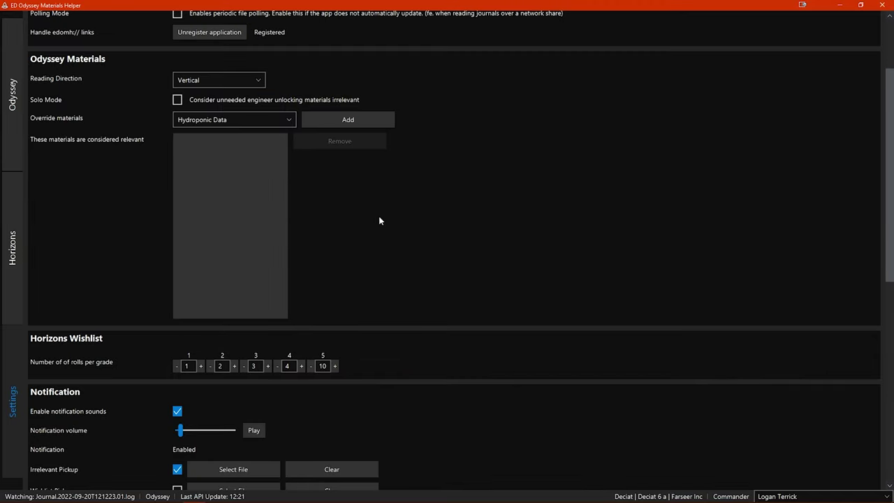
{"action": "scroll", "coordinate": [378, 221], "scroll_direction": "down", "scroll_amount": 10}
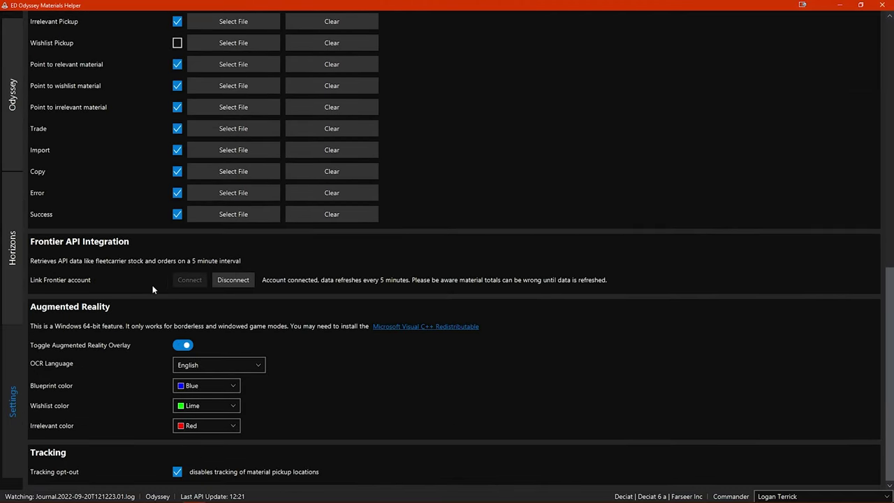